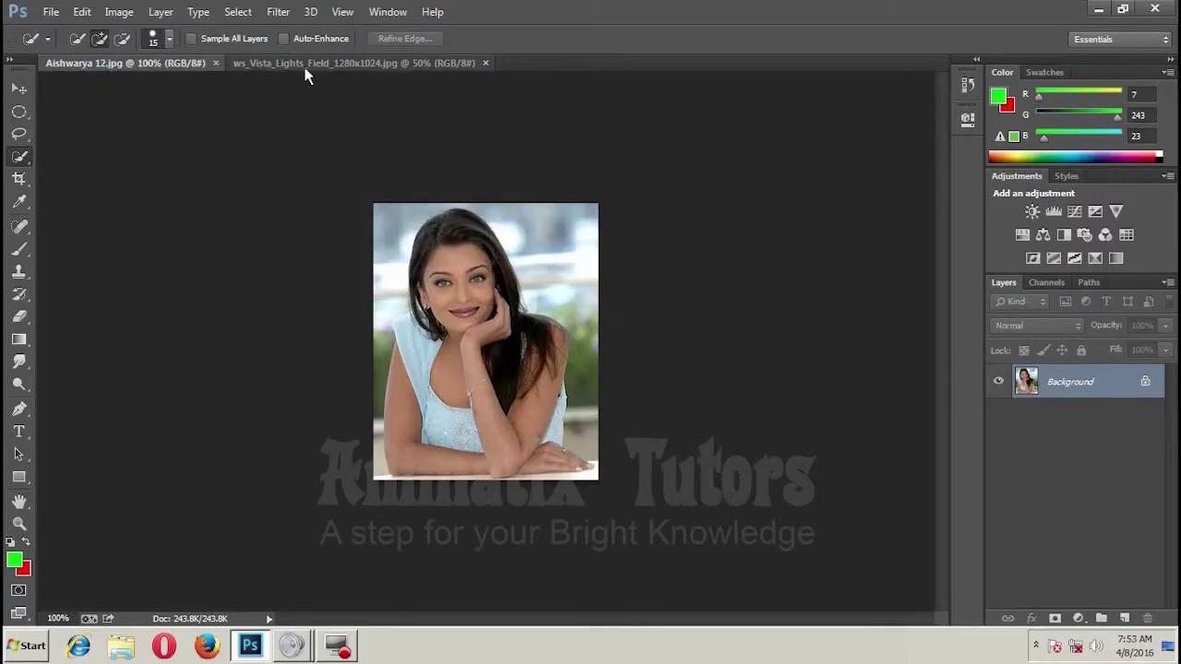
Compare the lights and portrait images, then zoom into the portrait with the Quick Selection Tool.
left_click(305, 63)
left_click(164, 59)
left_click(318, 63)
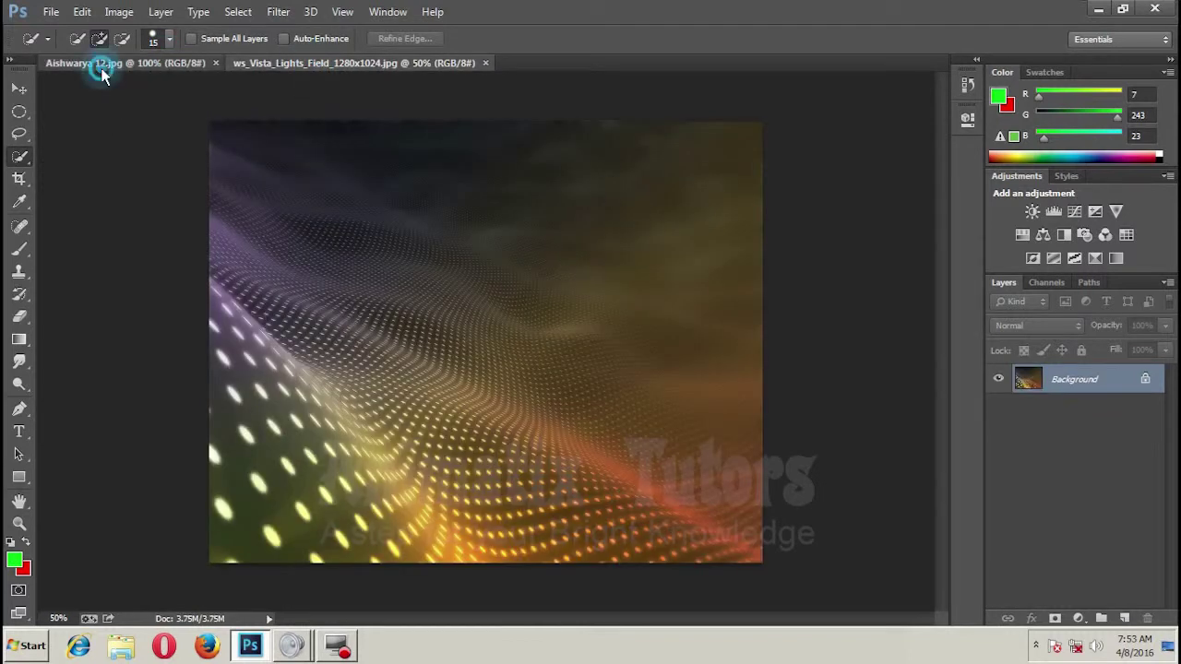
left_click(98, 63)
right_click(21, 164)
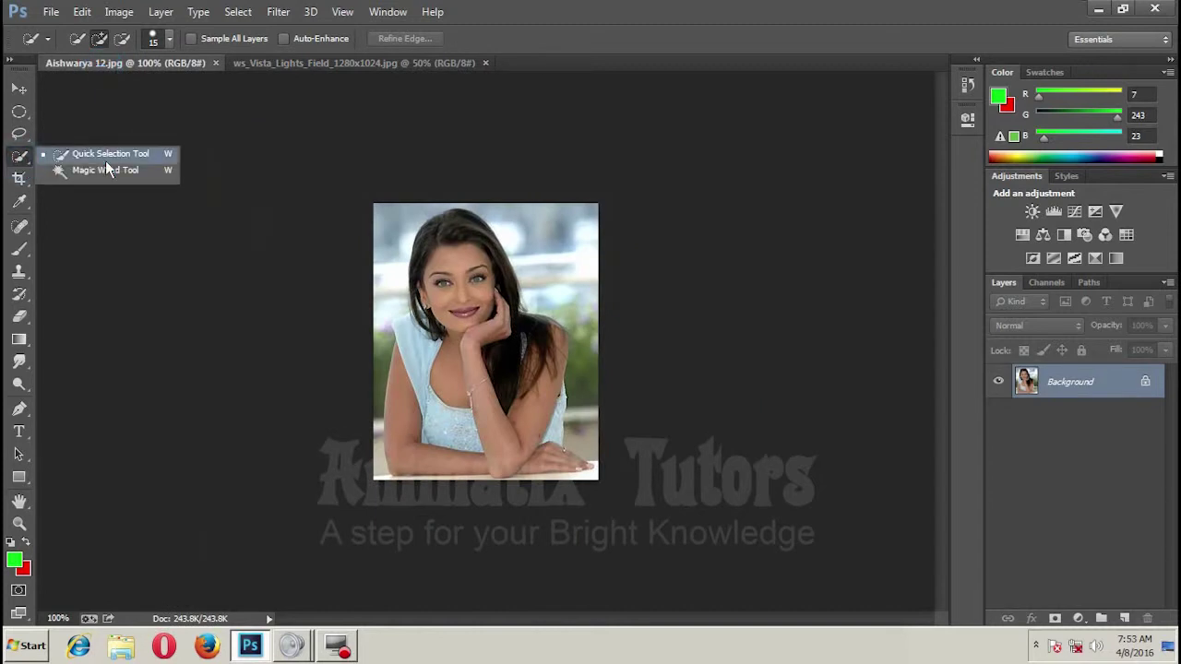
left_click(175, 154)
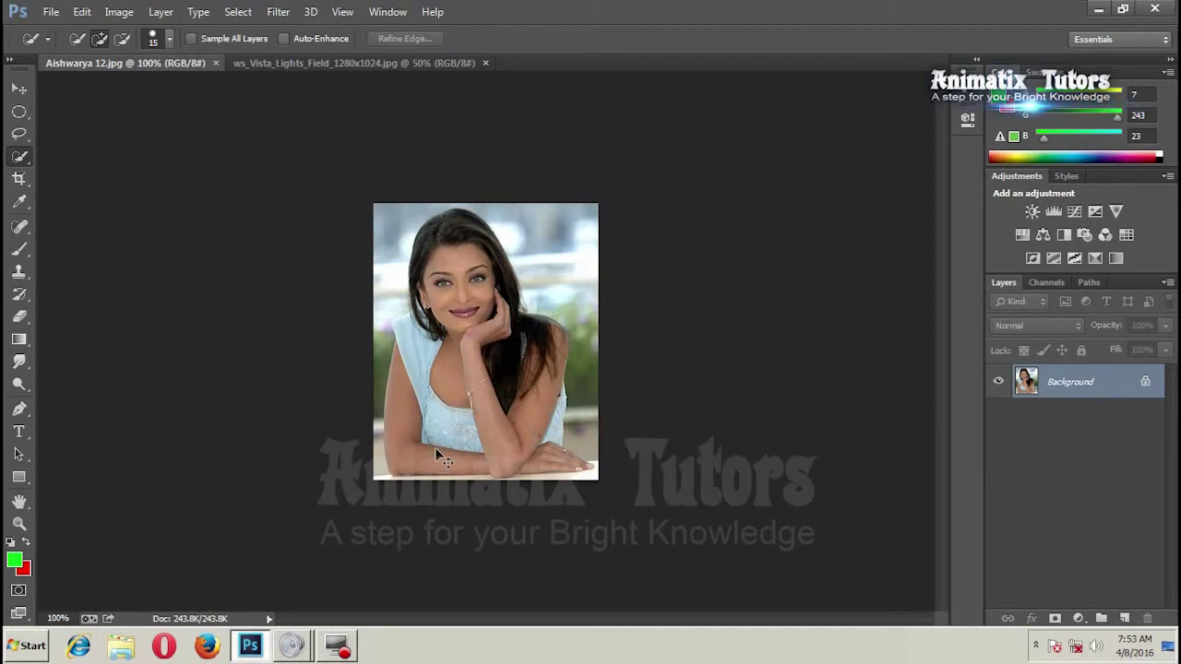
key("ctrl+plus")
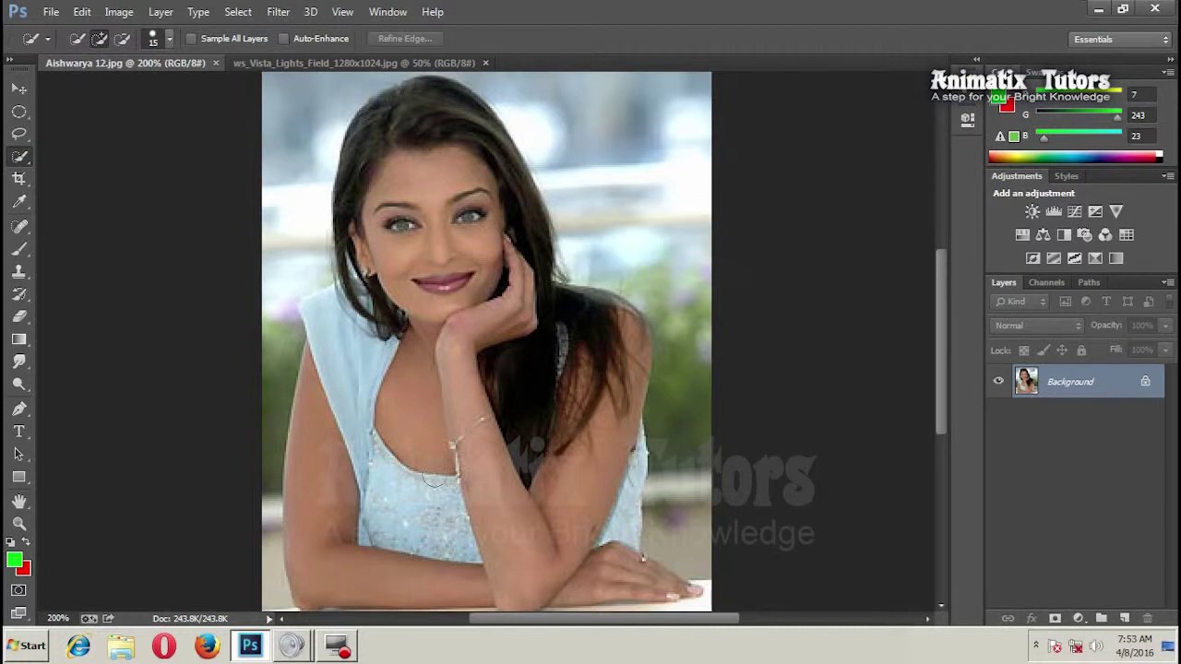
Paint a selection over the woman's dress, hair, shoulders and arms, trimming stray background.
left_click(473, 548)
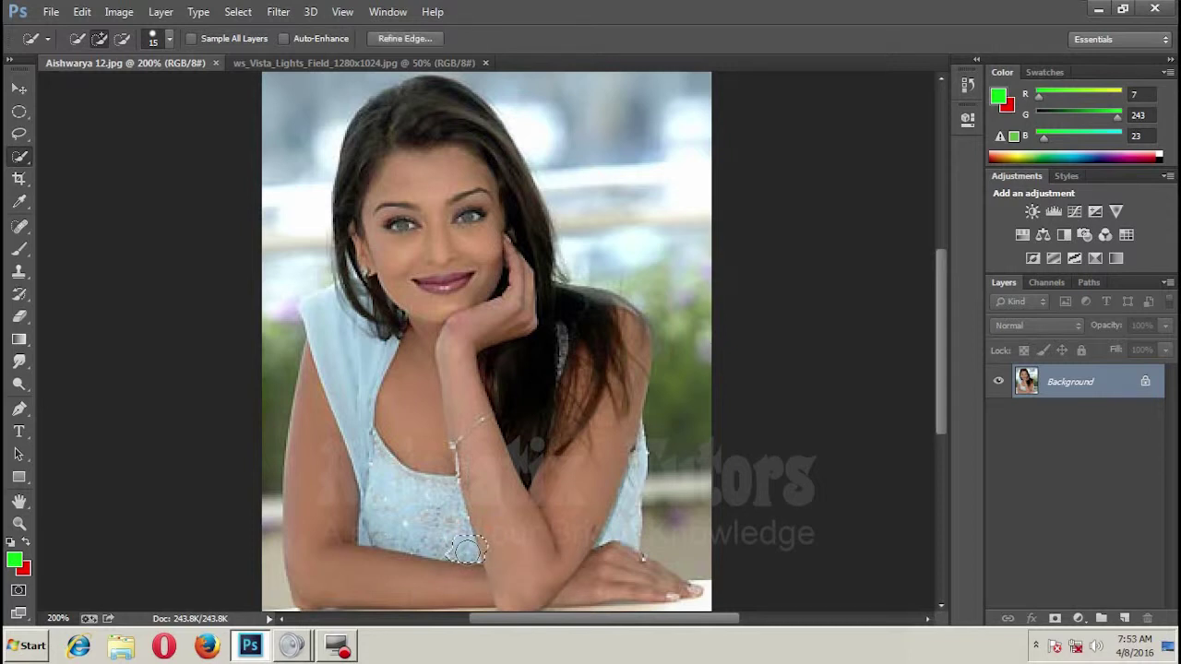
left_click_drag(468, 549, 458, 373)
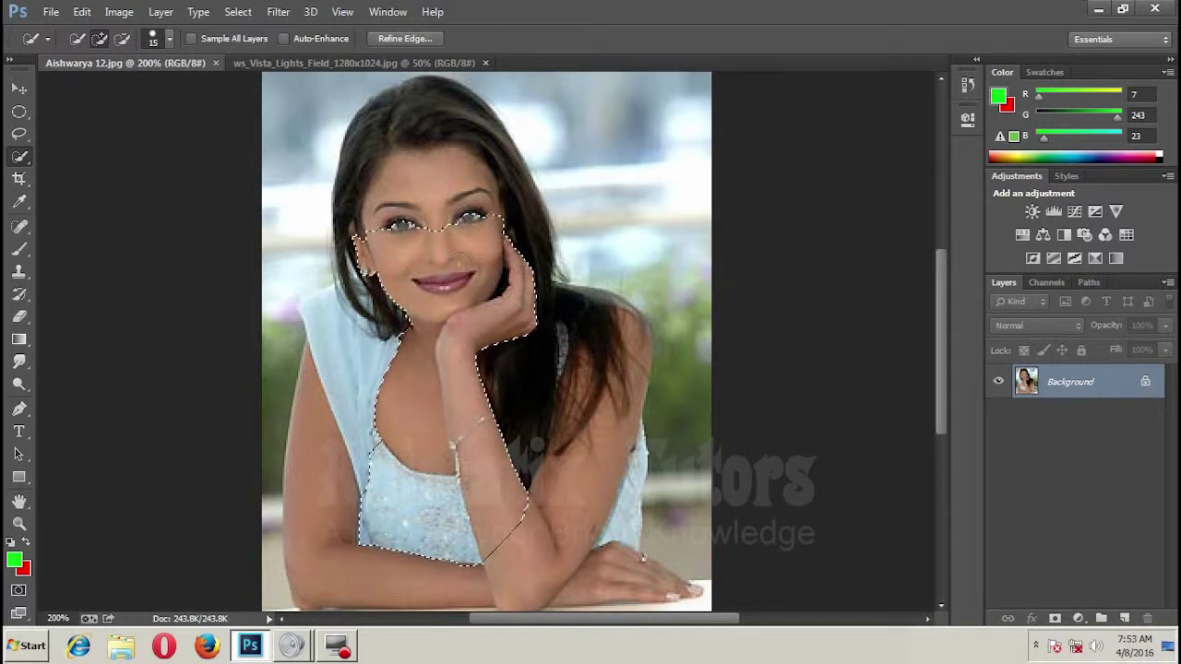
mouse_move(431, 251)
left_mouse_down()
mouse_move(527, 330)
mouse_move(609, 434)
left_mouse_up()
left_click_drag(585, 379, 615, 345)
left_click_drag(609, 486, 630, 540)
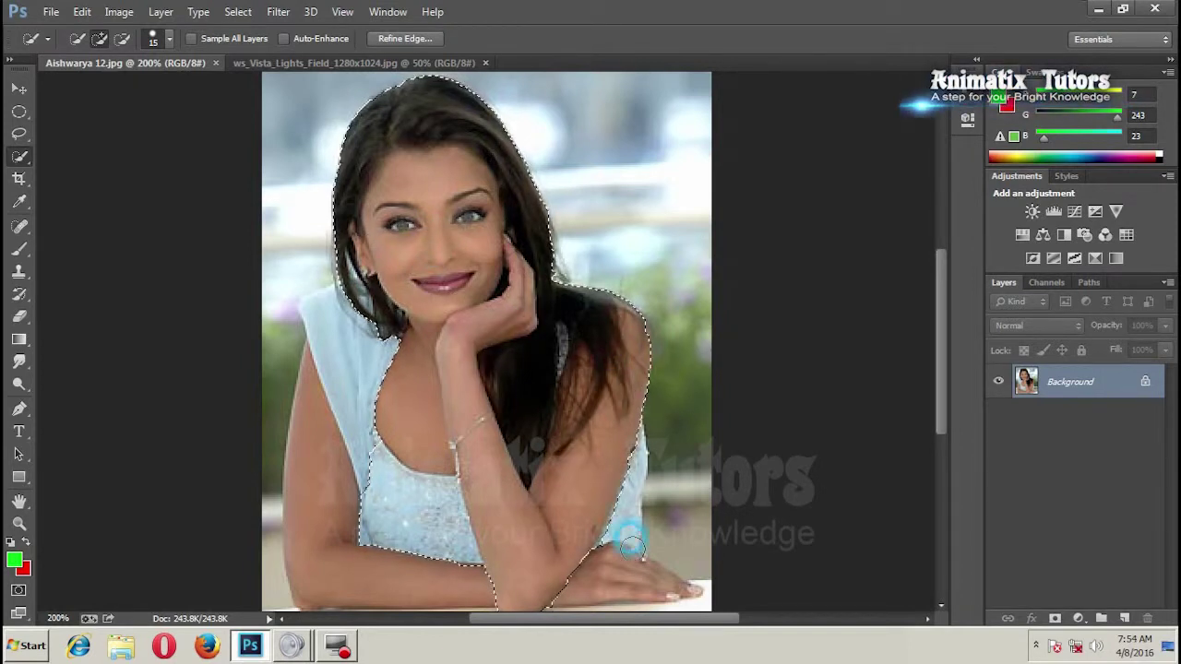
mouse_move(471, 468)
left_mouse_down()
mouse_move(399, 416)
mouse_move(367, 436)
left_mouse_up()
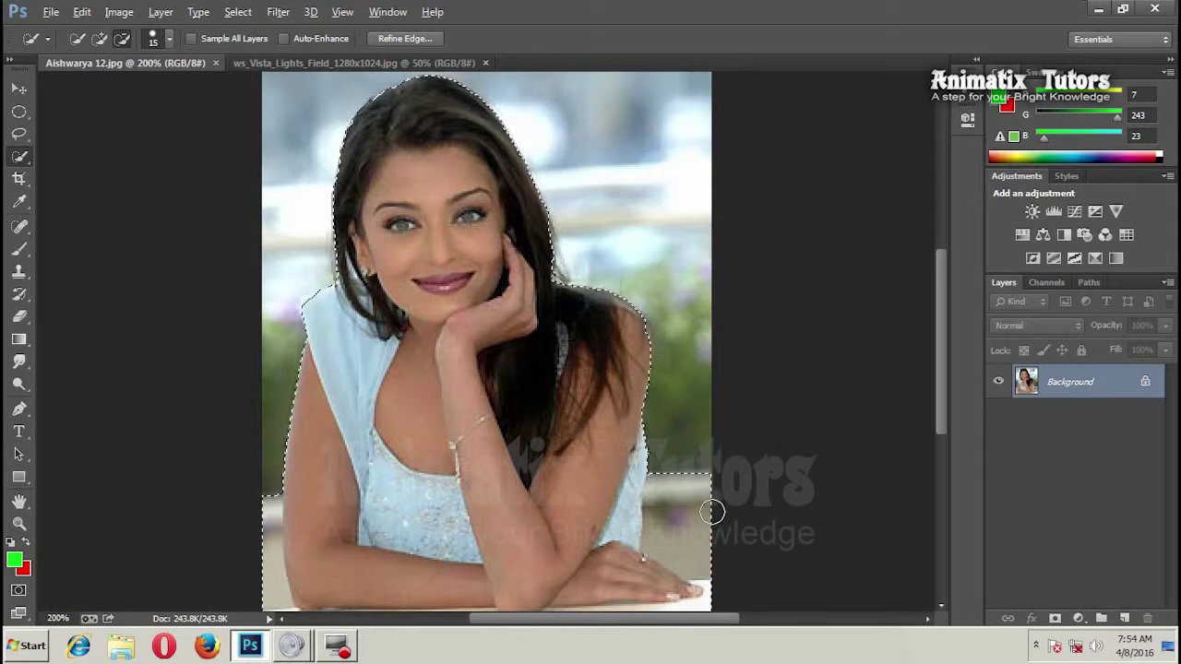
left_click_drag(717, 461, 705, 488)
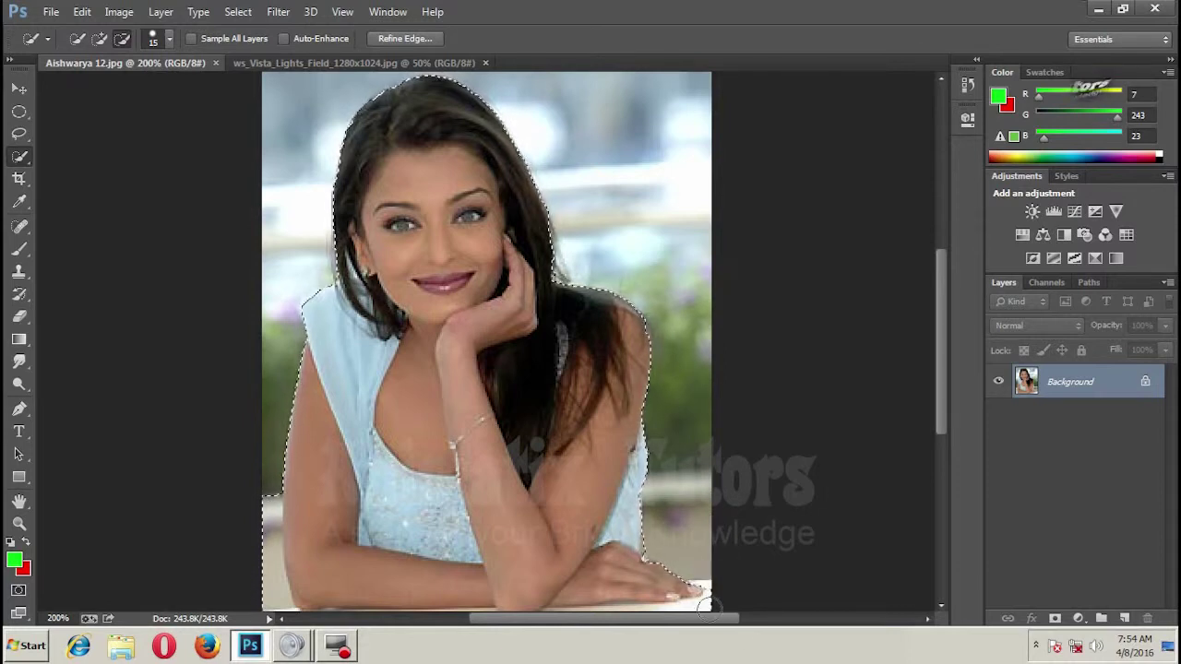
left_click_drag(251, 477, 258, 563)
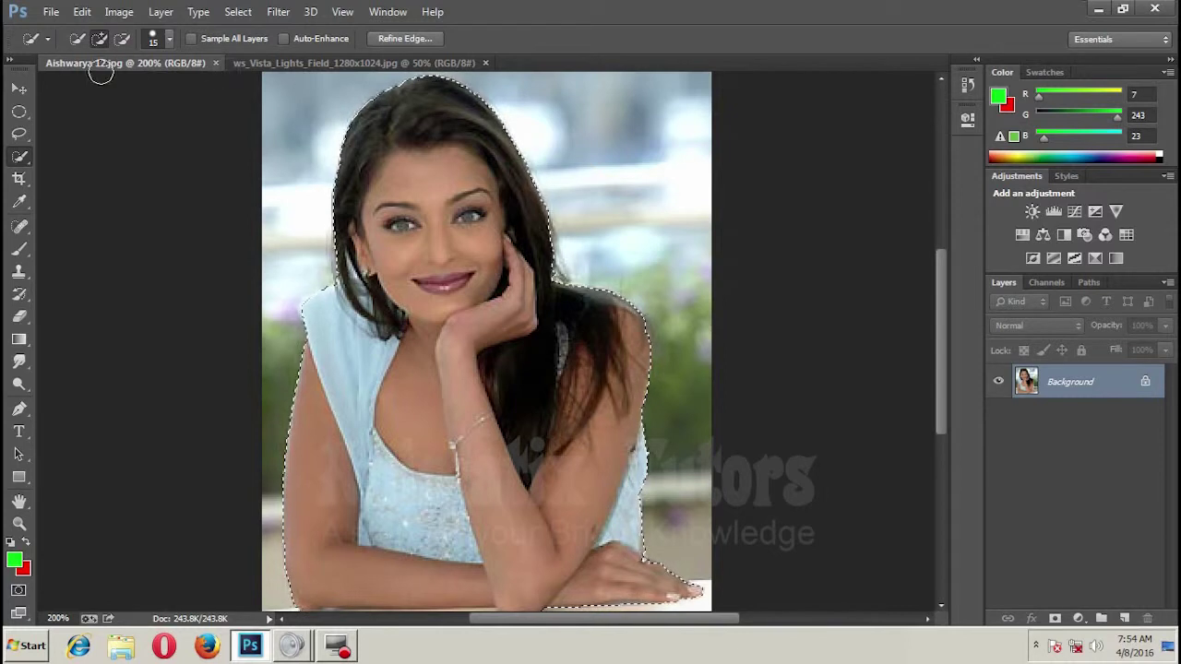
With the Move tool active, float the lights and portrait documents in separate windows.
left_click(19, 89)
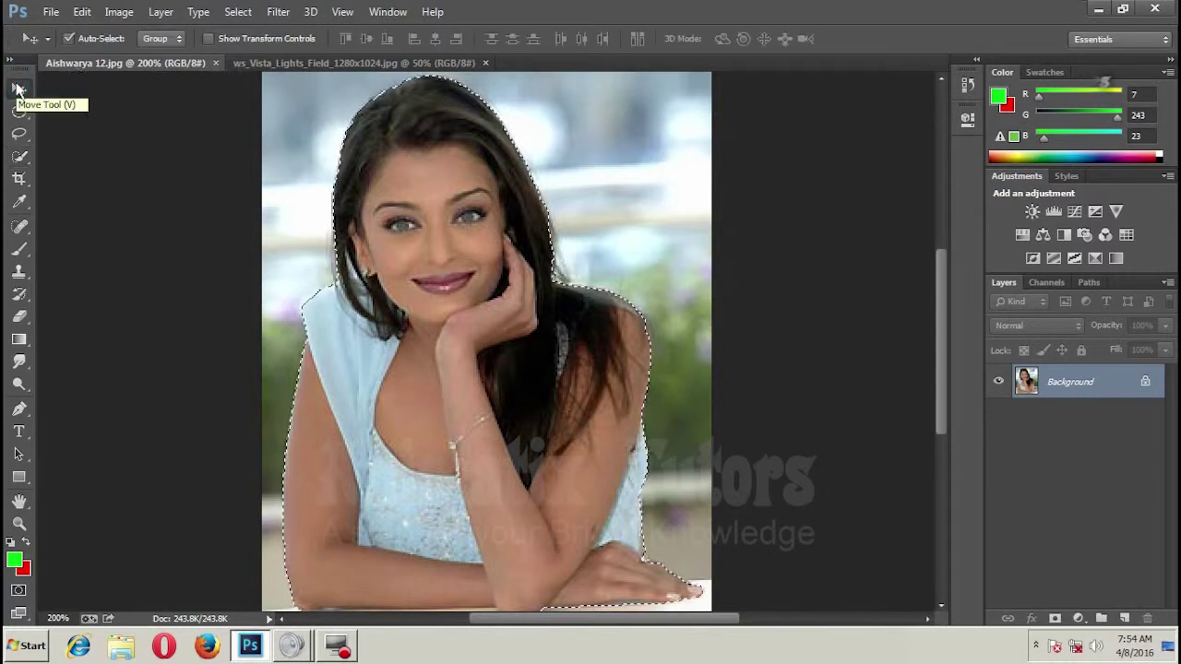
mouse_move(328, 63)
left_mouse_down()
mouse_move(330, 89)
mouse_move(655, 128)
left_mouse_up()
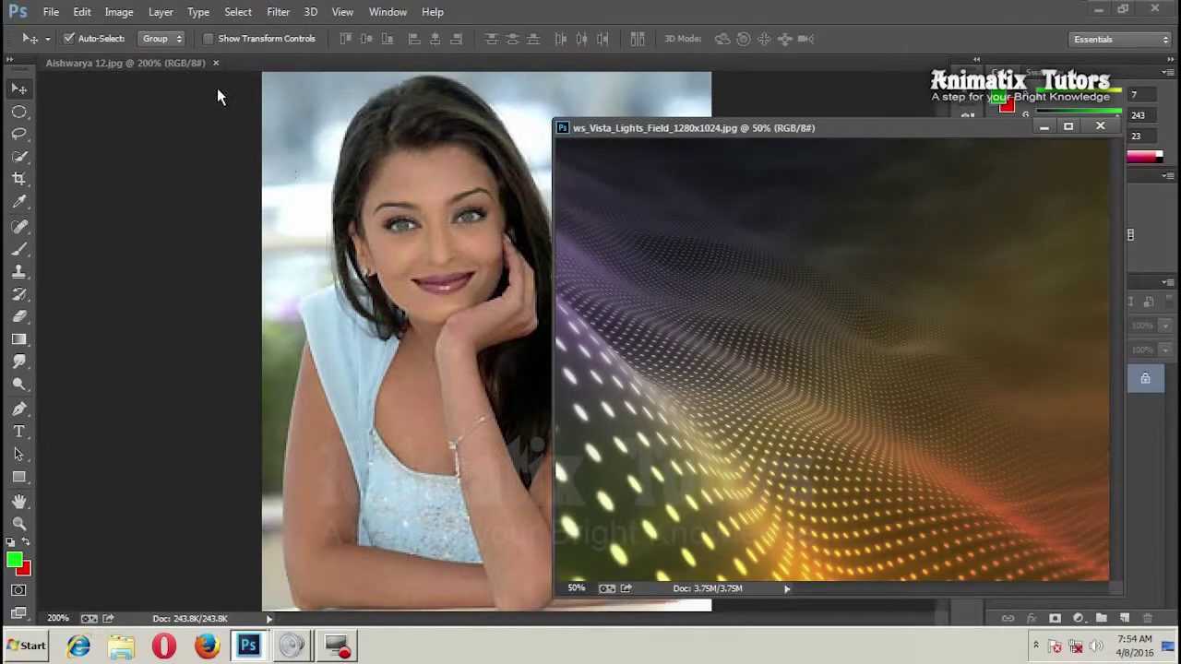
left_click(156, 65)
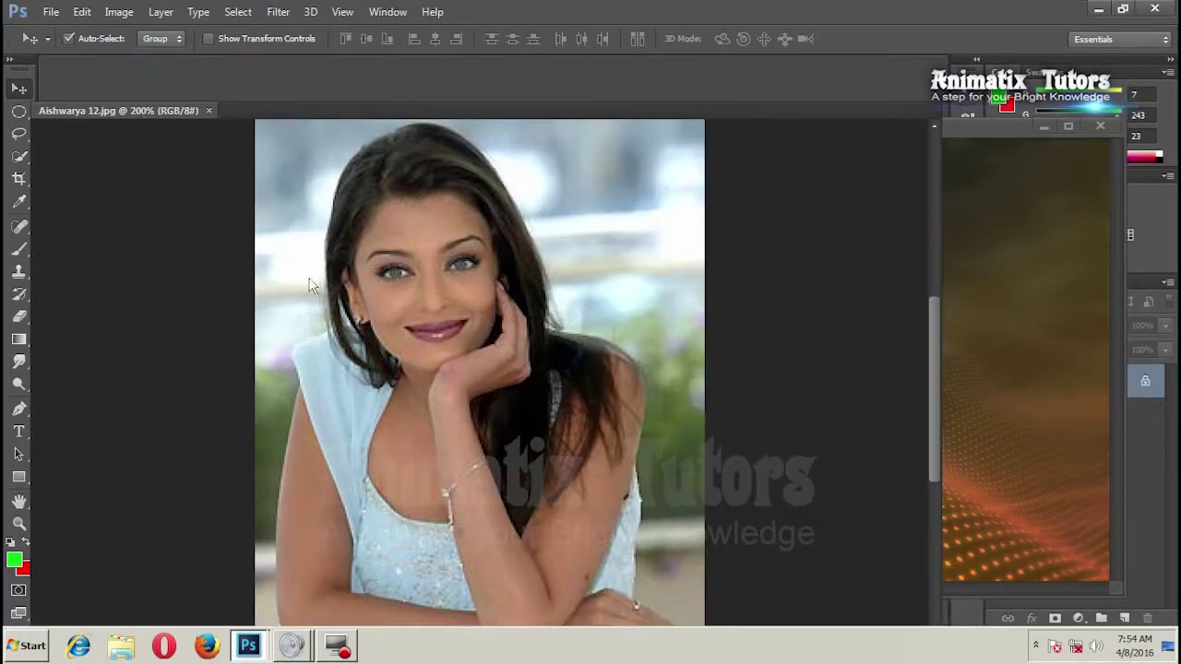
left_click_drag(157, 64, 138, 108)
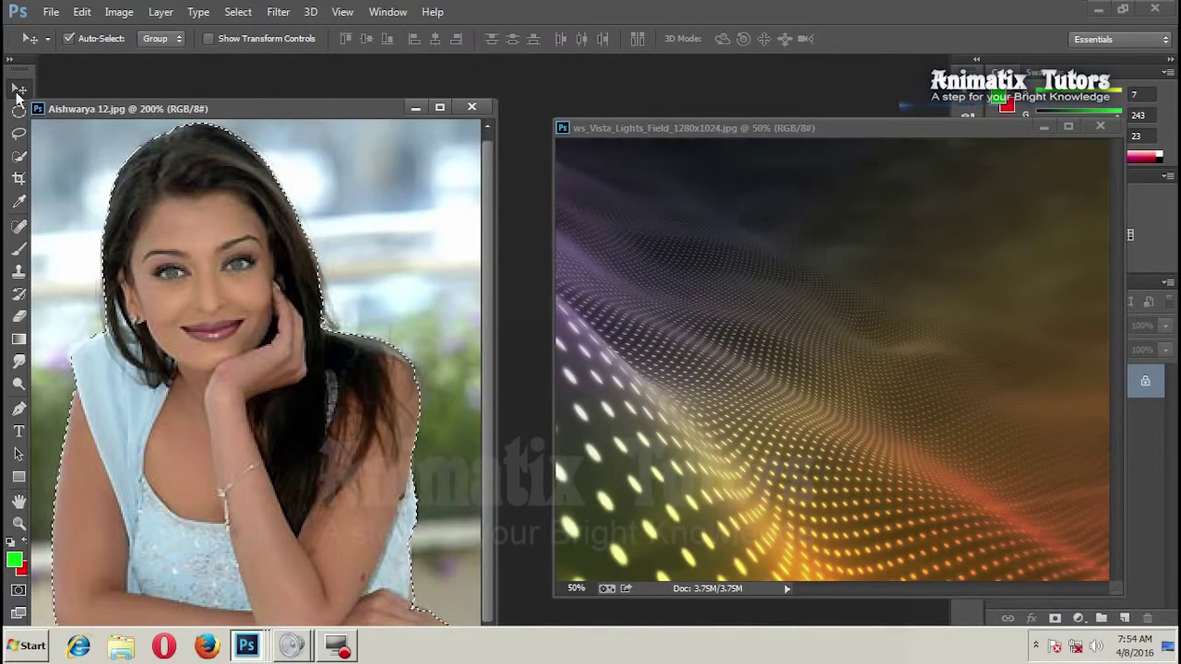
Drag the selected woman onto the lights image, nudge her lower, and start Free Transform.
left_click(205, 402)
left_click_drag(206, 402, 809, 436)
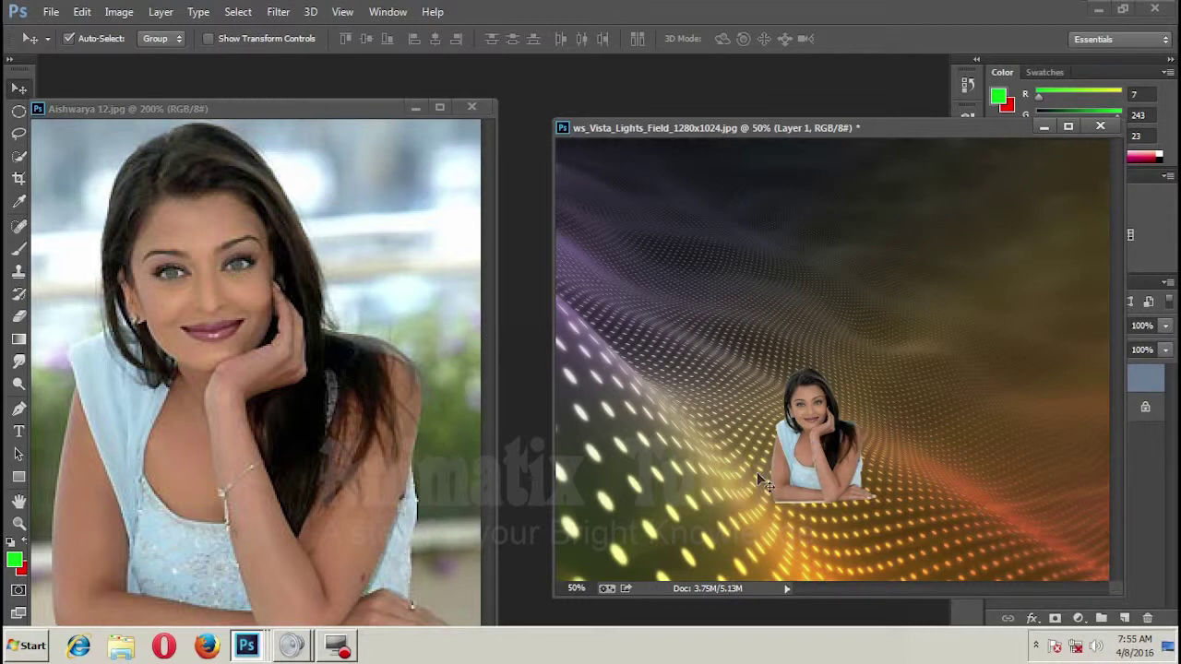
left_click_drag(841, 434, 837, 460)
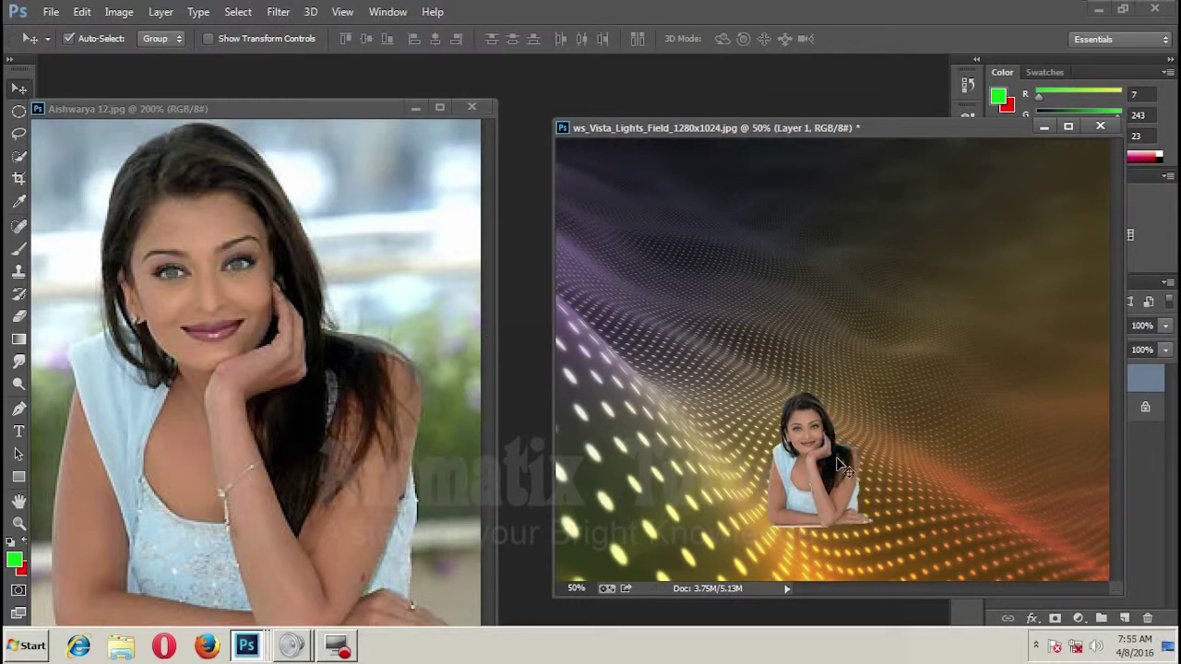
key("ctrl+t")
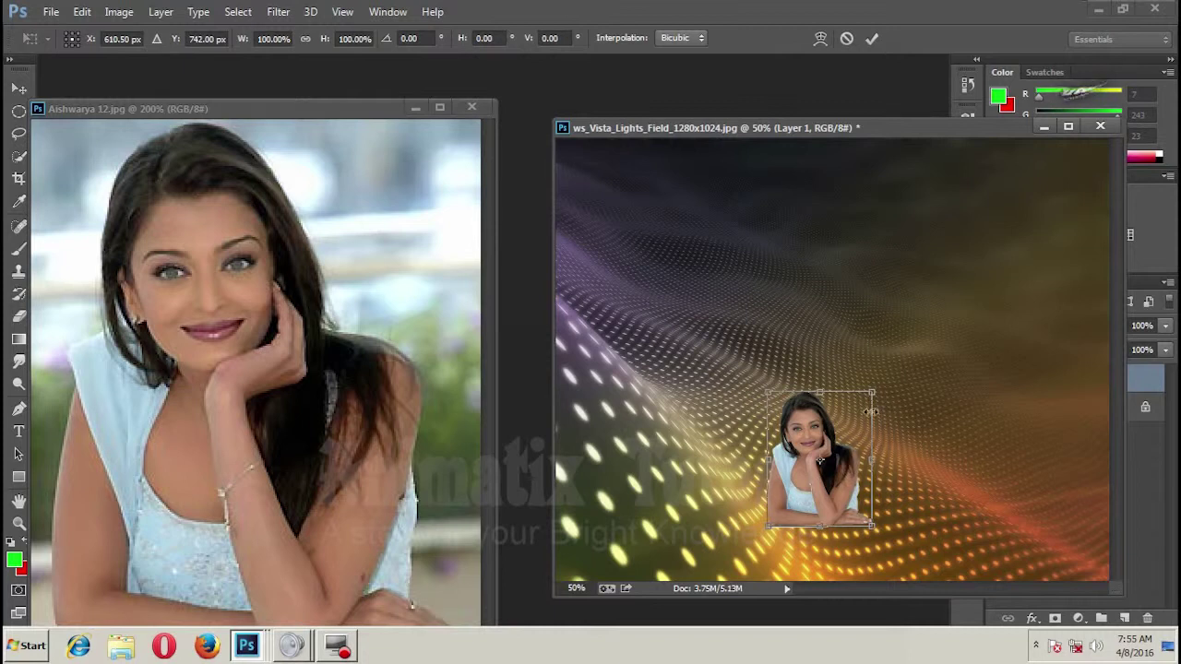
Scale the woman to about double size, move her lower right, and apply the transform.
left_click_drag(872, 394, 934, 312)
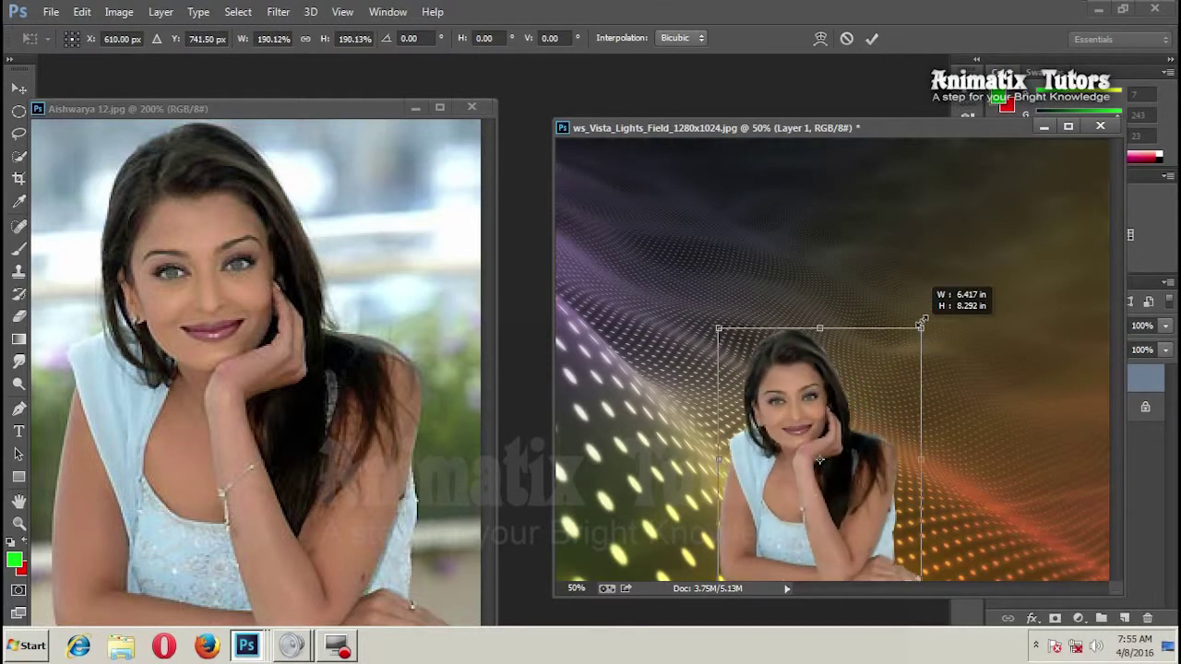
left_click_drag(827, 464, 940, 438)
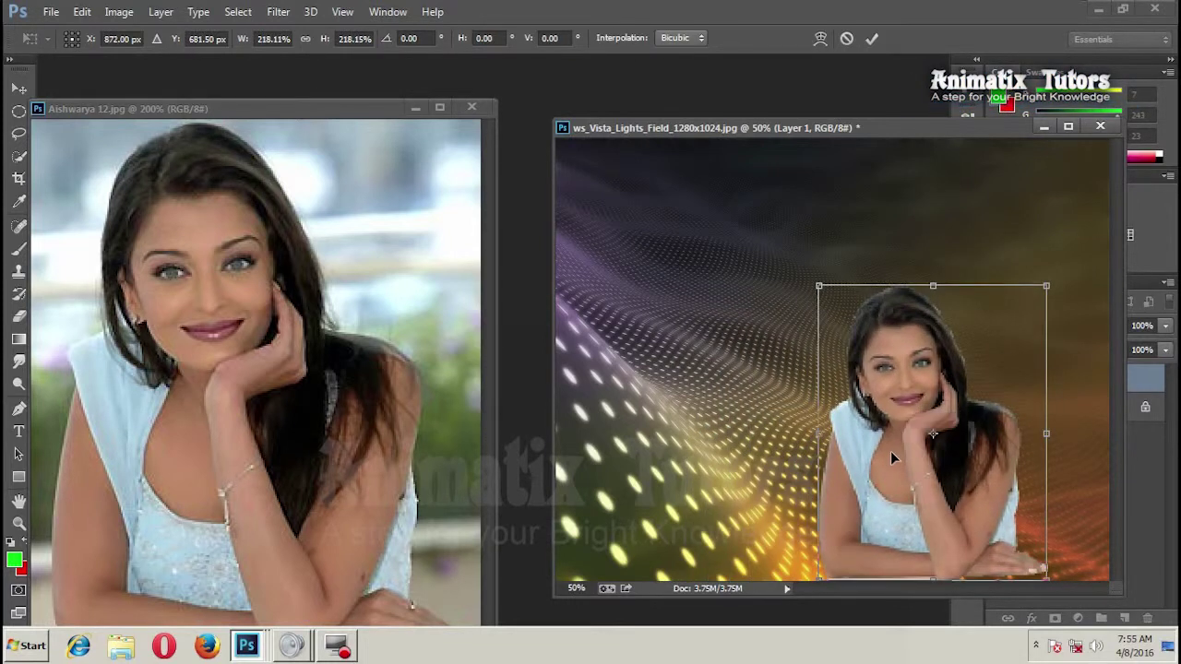
key("Return")
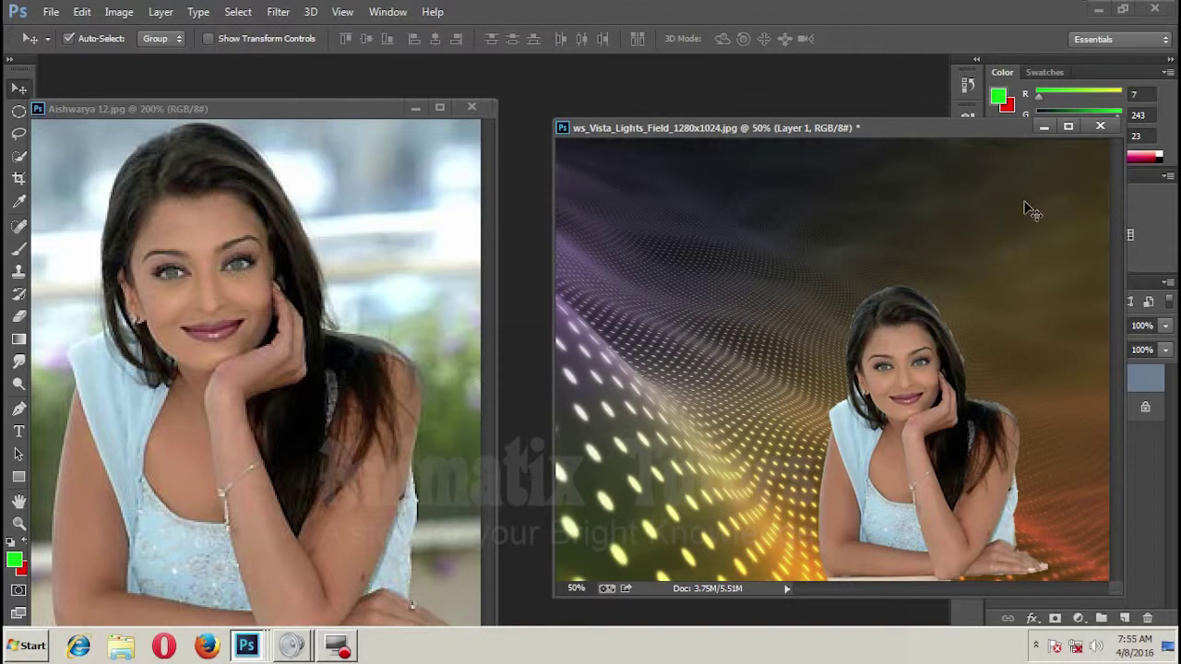
Close the lights background and portrait documents without saving changes.
left_click(1110, 127)
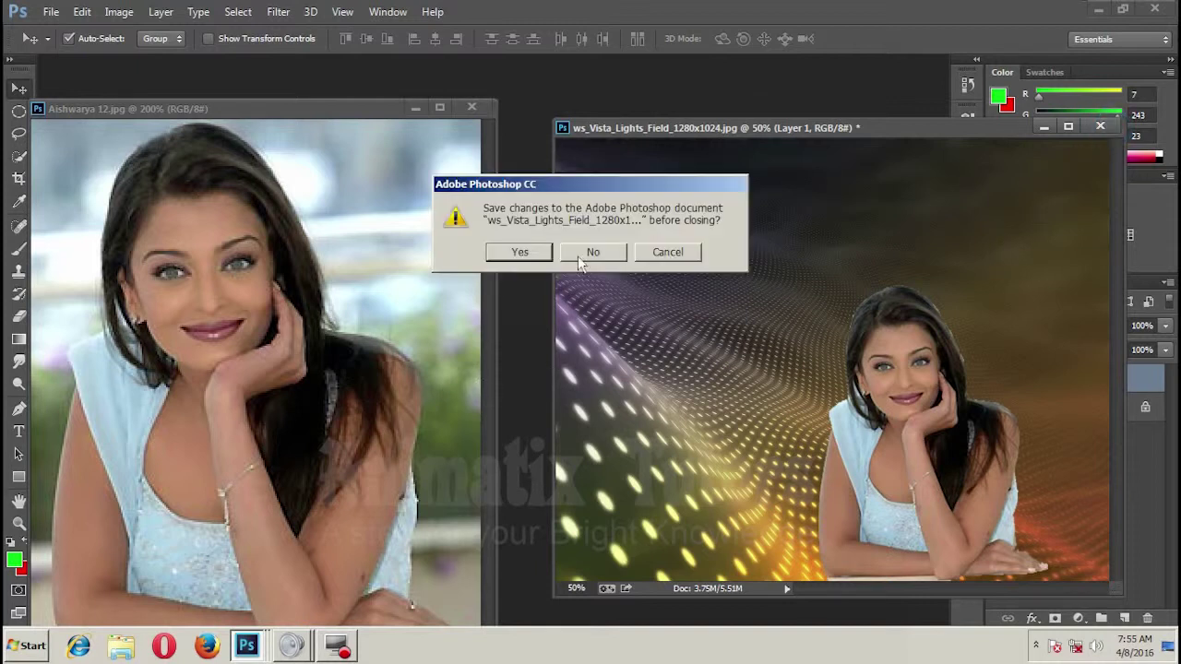
left_click(591, 255)
left_click(472, 109)
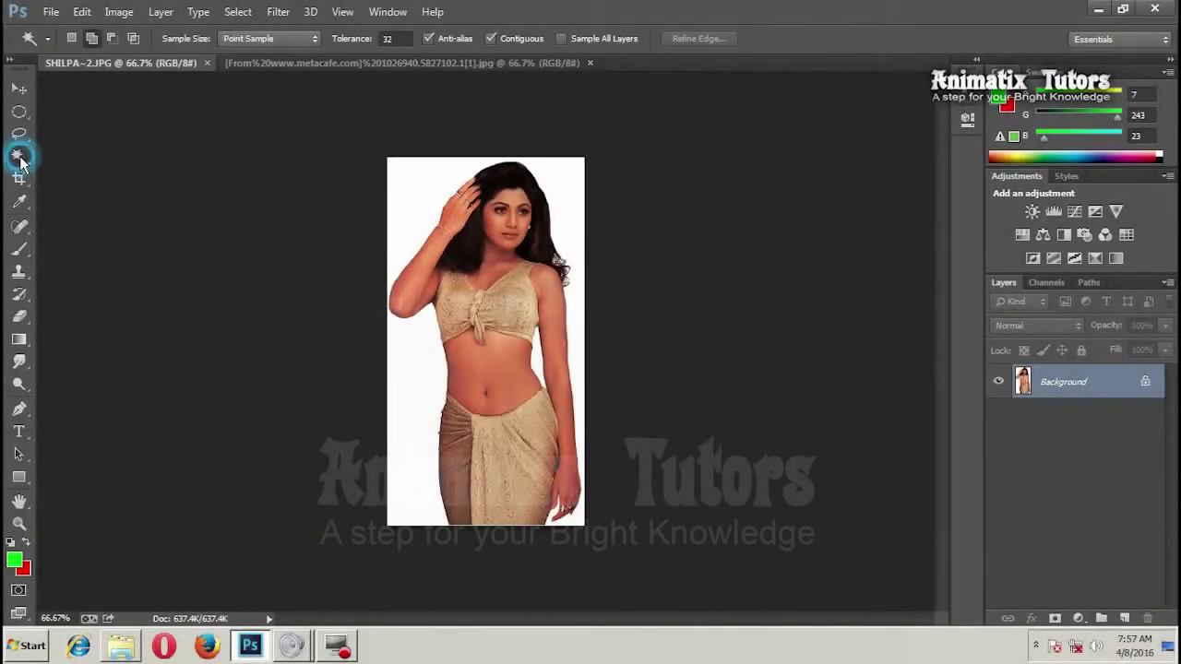
Magic Wand the white background of SHILPA~2.JPG and add the gap beside her right arm.
right_click(19, 153)
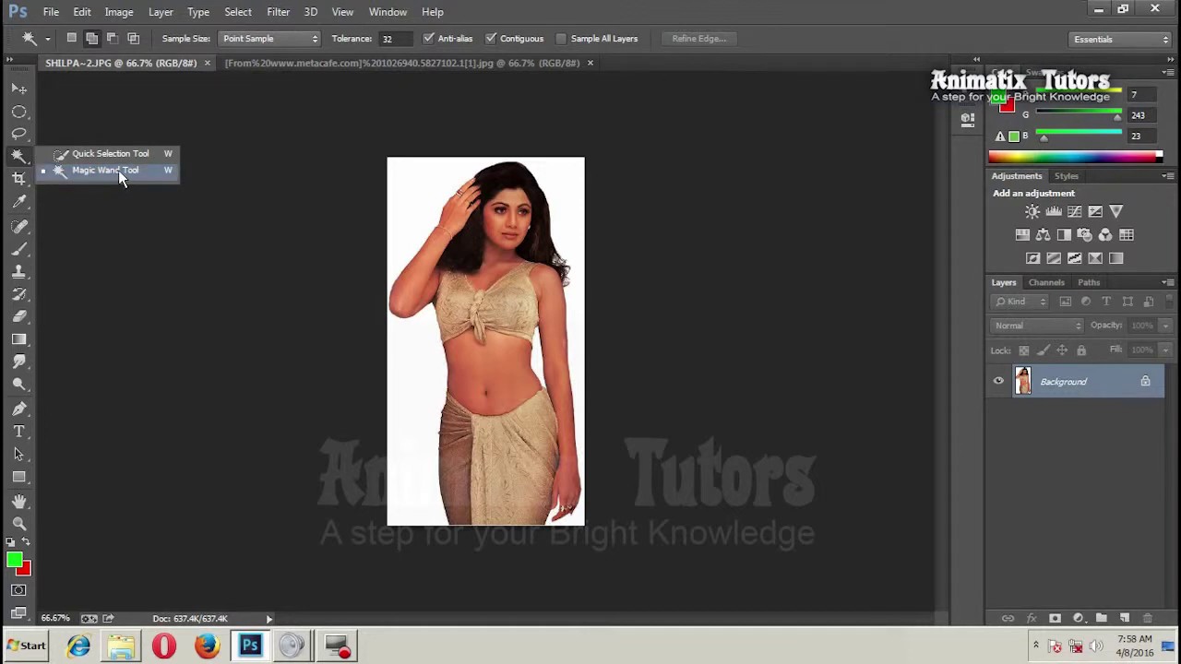
left_click(118, 170)
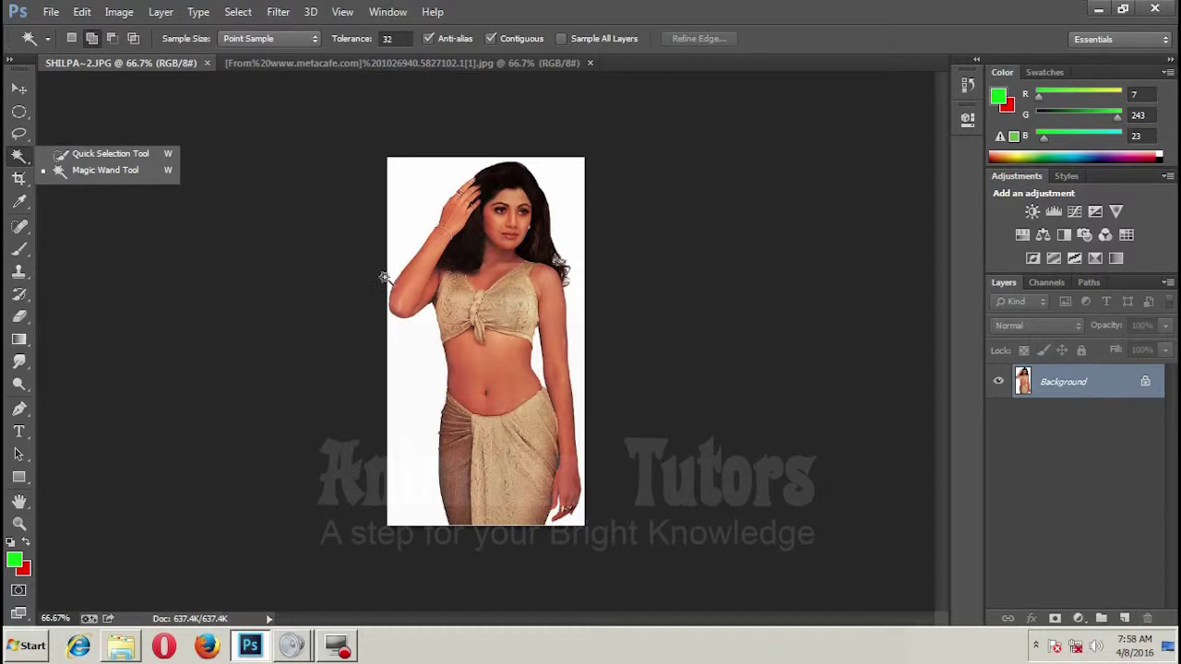
left_click(440, 176)
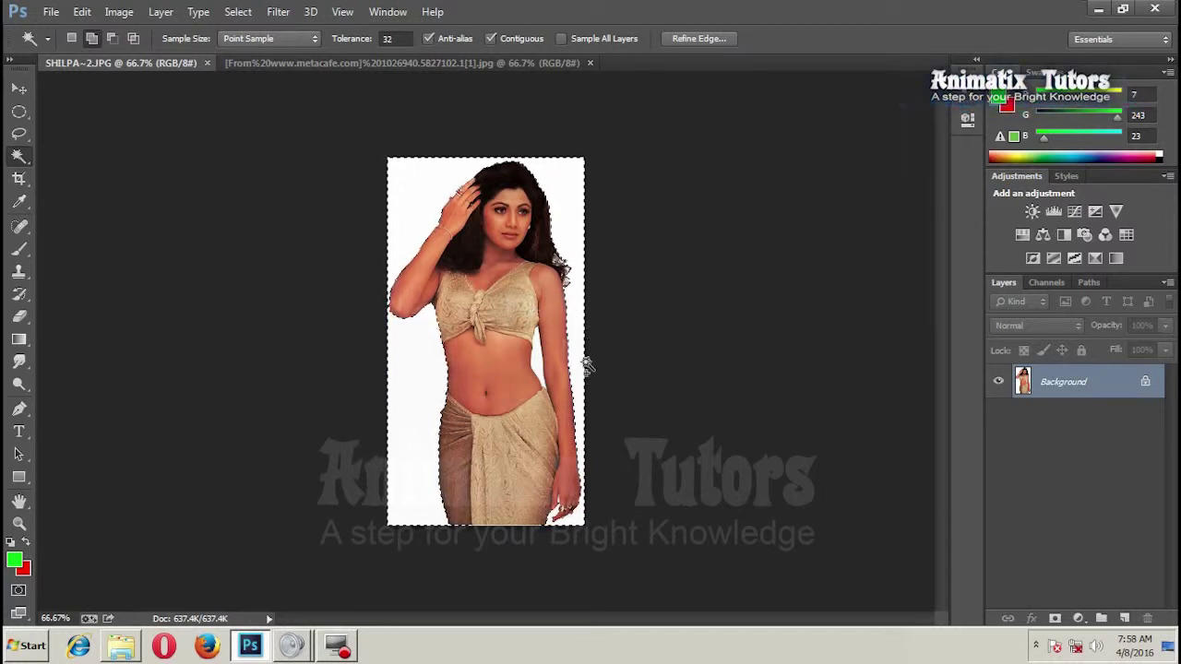
key("ctrl+plus")
key("ctrl+plus")
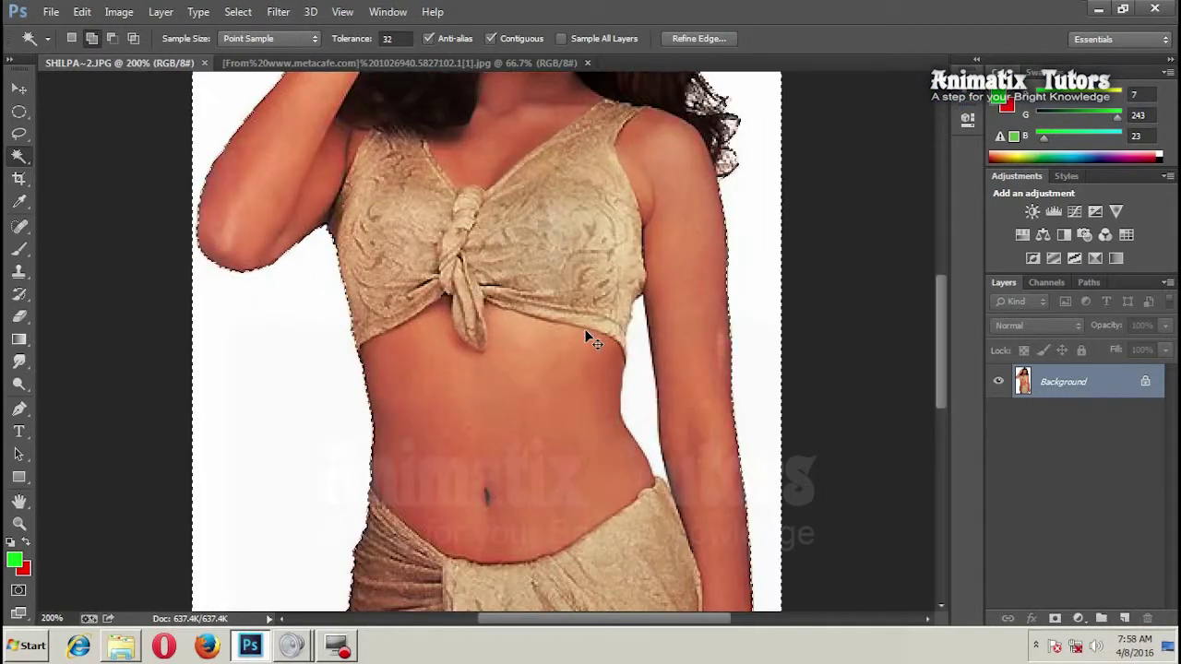
left_click(637, 390, "shift")
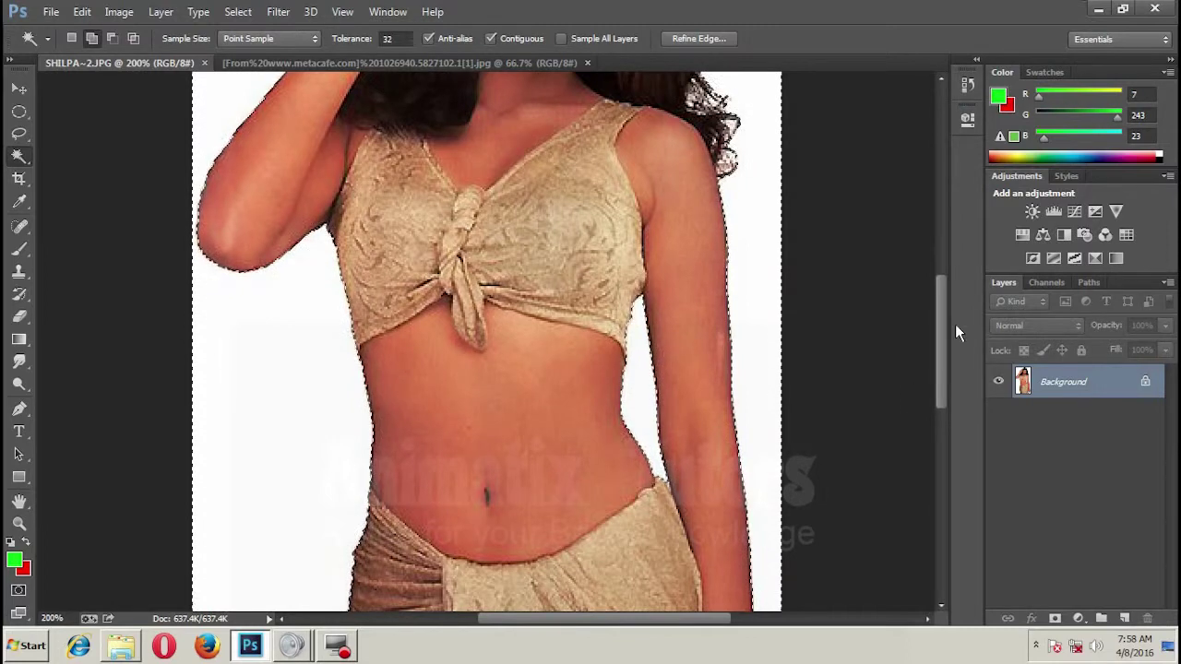
mouse_move(943, 310)
left_mouse_down()
mouse_move(940, 224)
mouse_move(939, 447)
mouse_move(937, 394)
left_mouse_up()
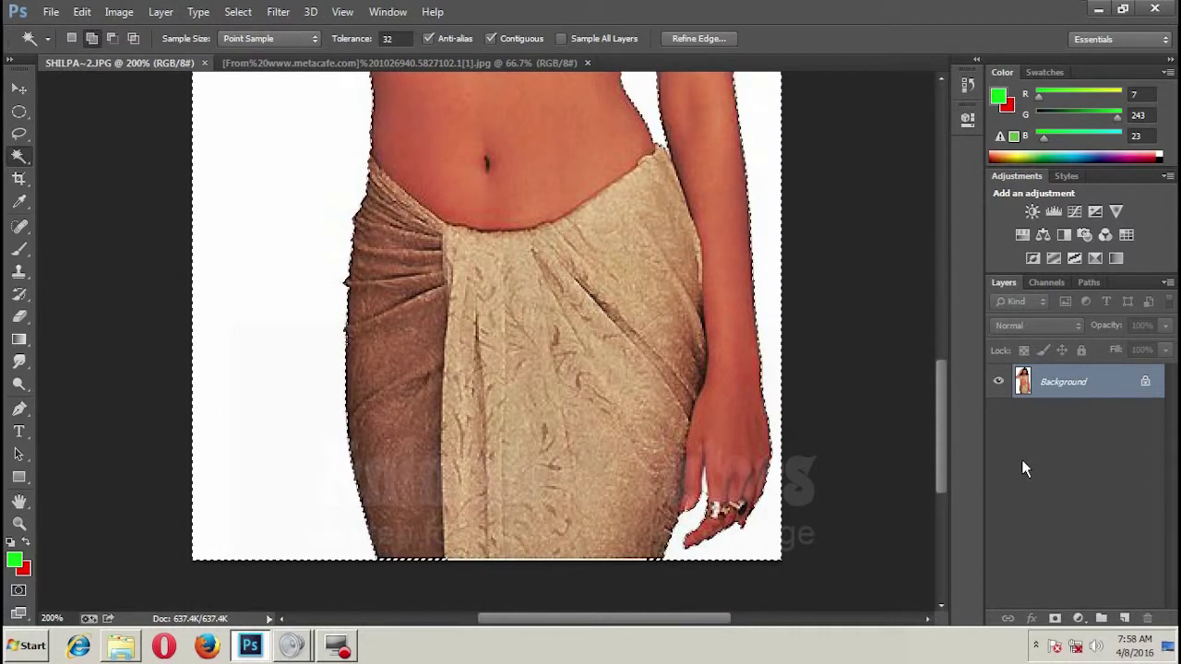
Add a new layer and set the foreground colour to a dark blue.
left_click(1125, 624)
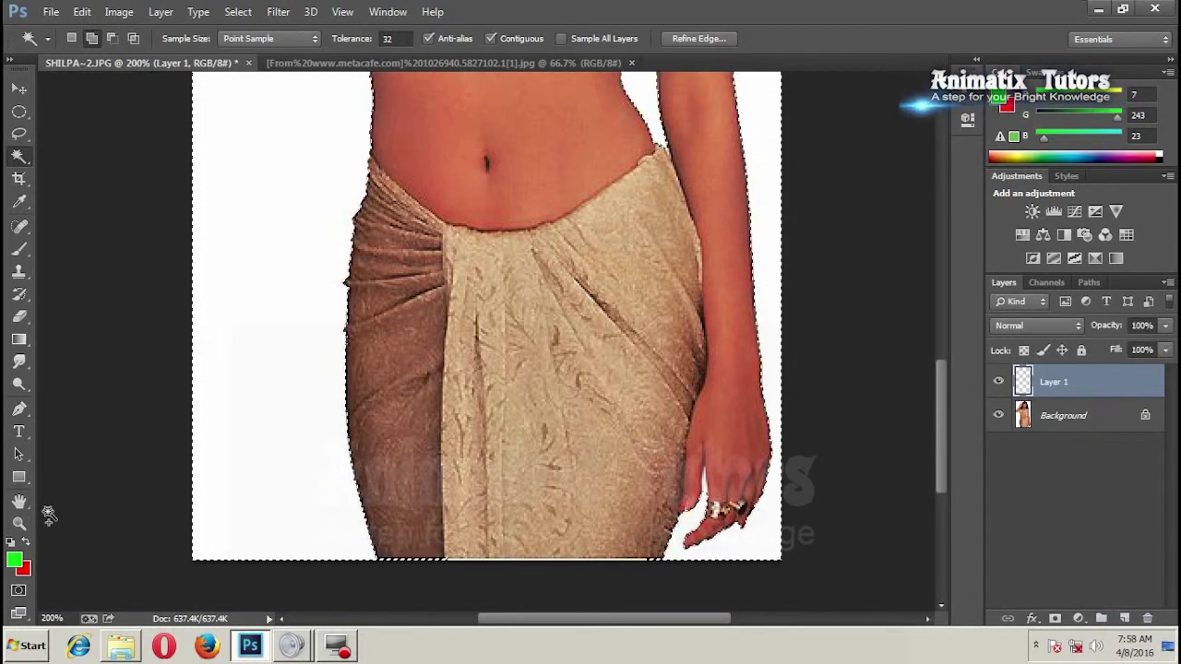
left_click(14, 565)
left_click_drag(633, 272, 635, 300)
left_click_drag(605, 243, 609, 262)
left_click(830, 187)
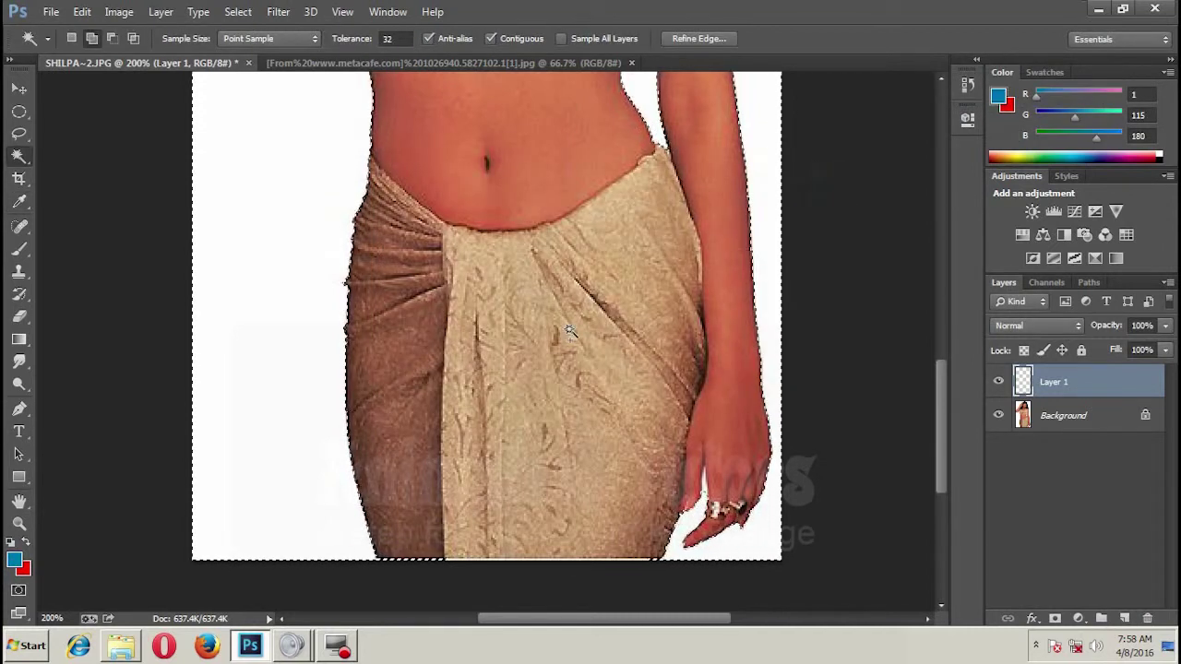
Fill the selected white background with the blue foreground colour, zoom out, and deselect.
key("alt")
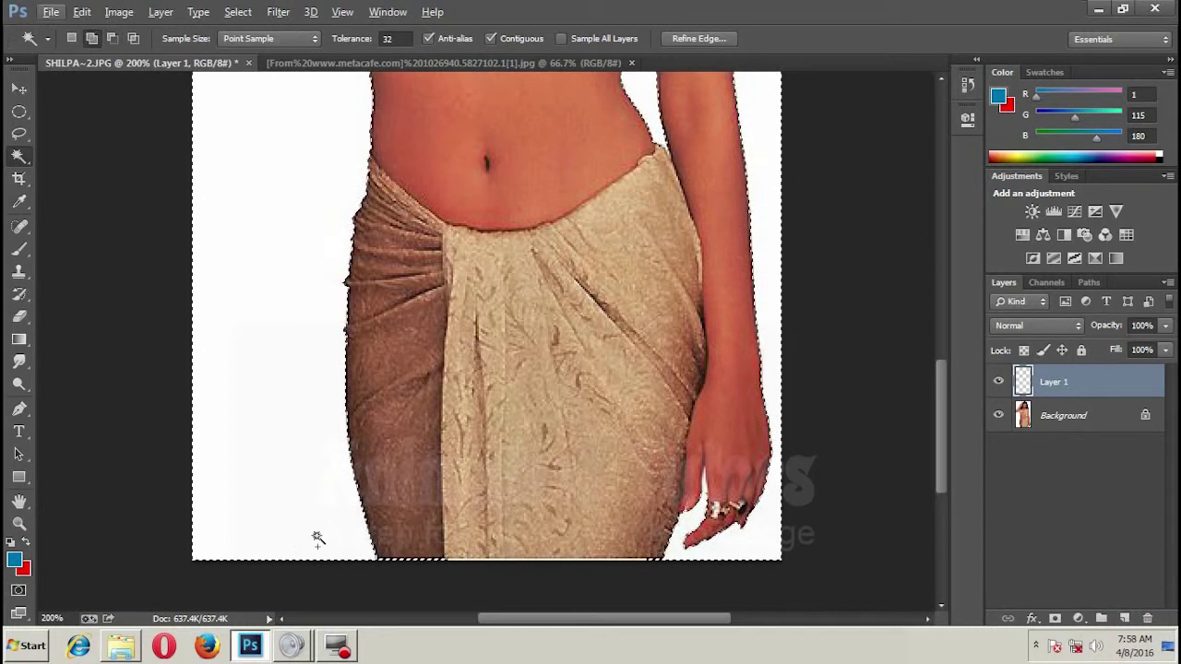
key("alt")
key("alt+BackSpace")
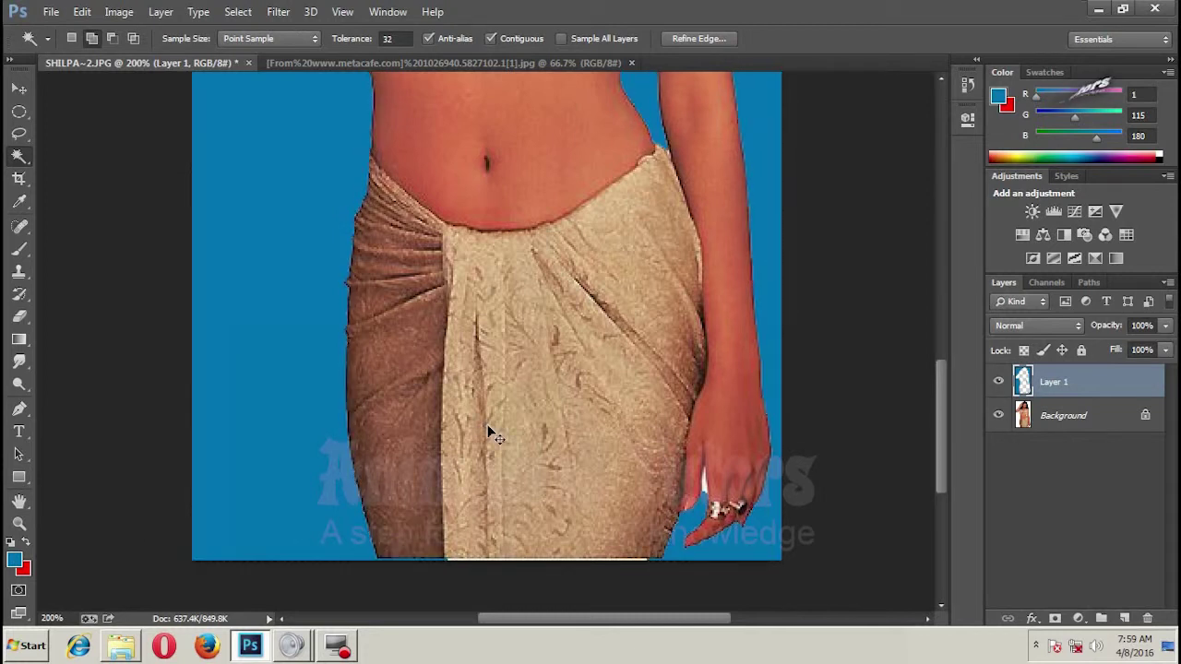
key("ctrl+minus")
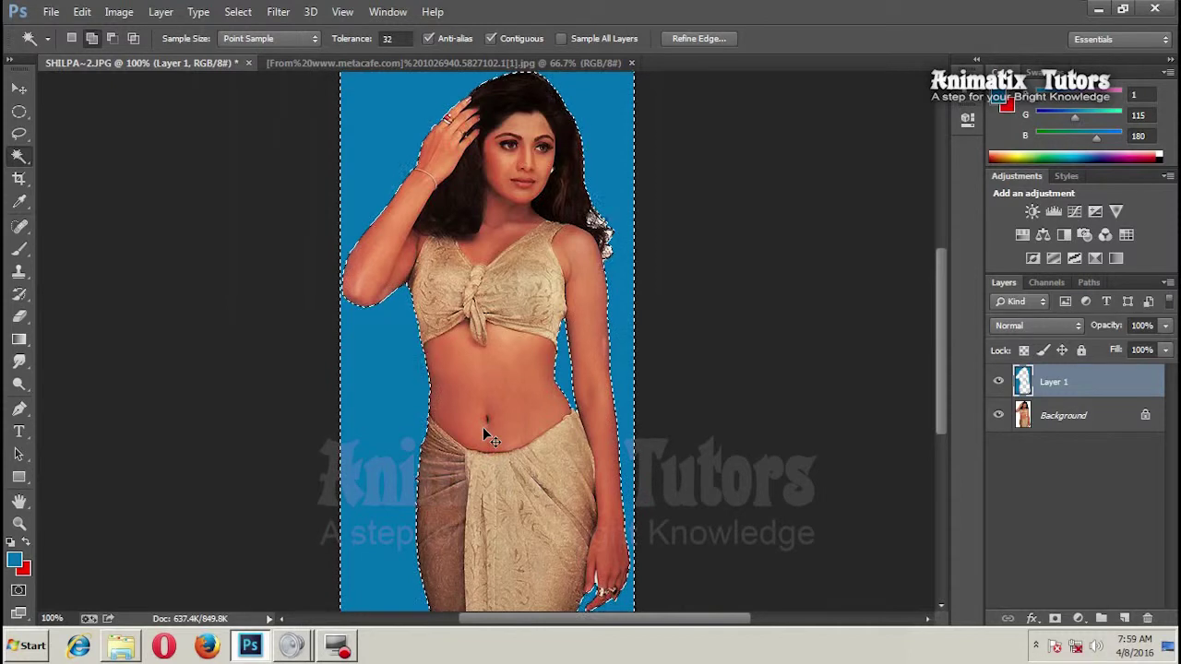
key("ctrl+d")
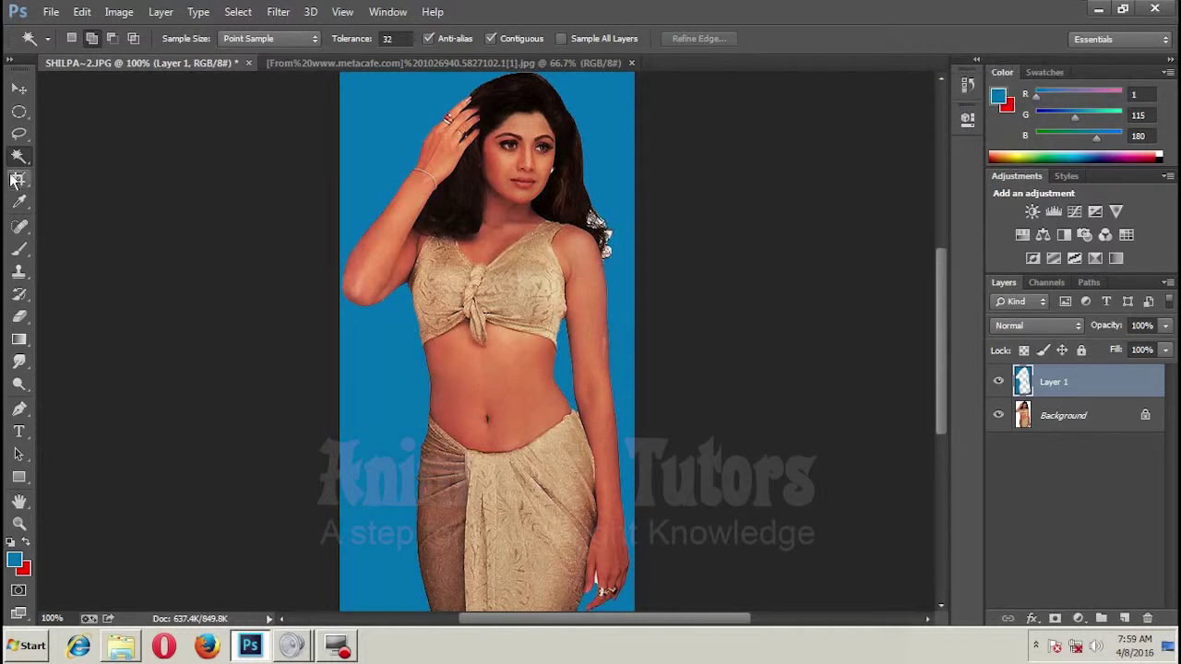
Switch to the Polygonal Lasso Tool and zoom in on the face and shoulder.
left_click(19, 135)
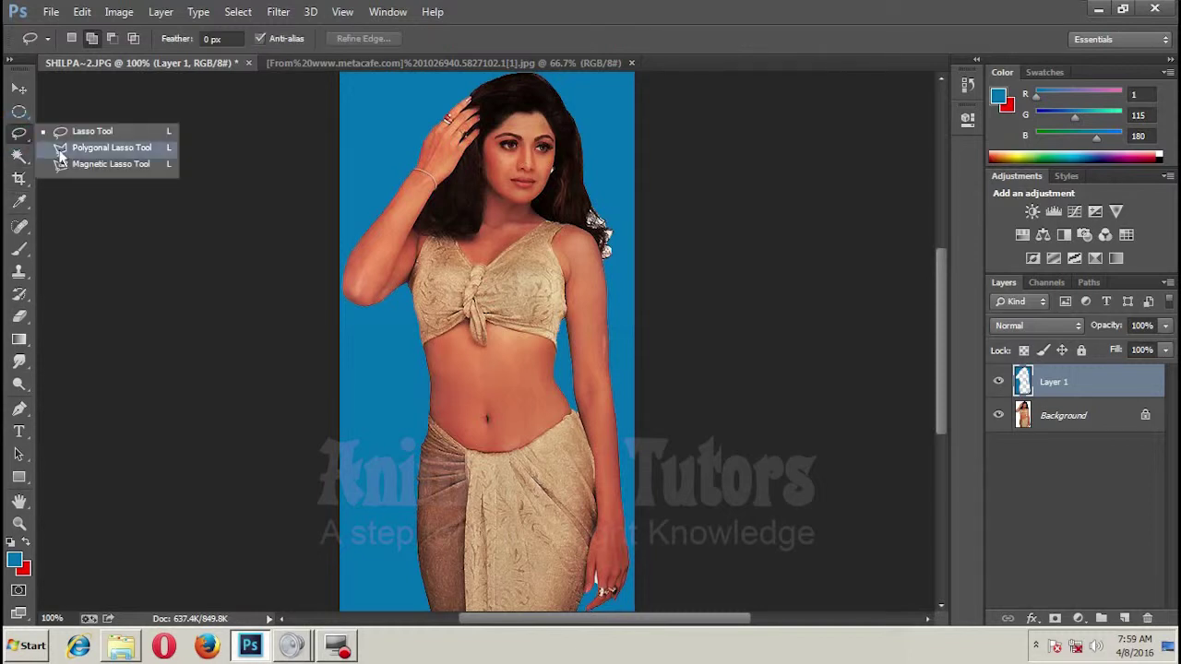
left_click(65, 149)
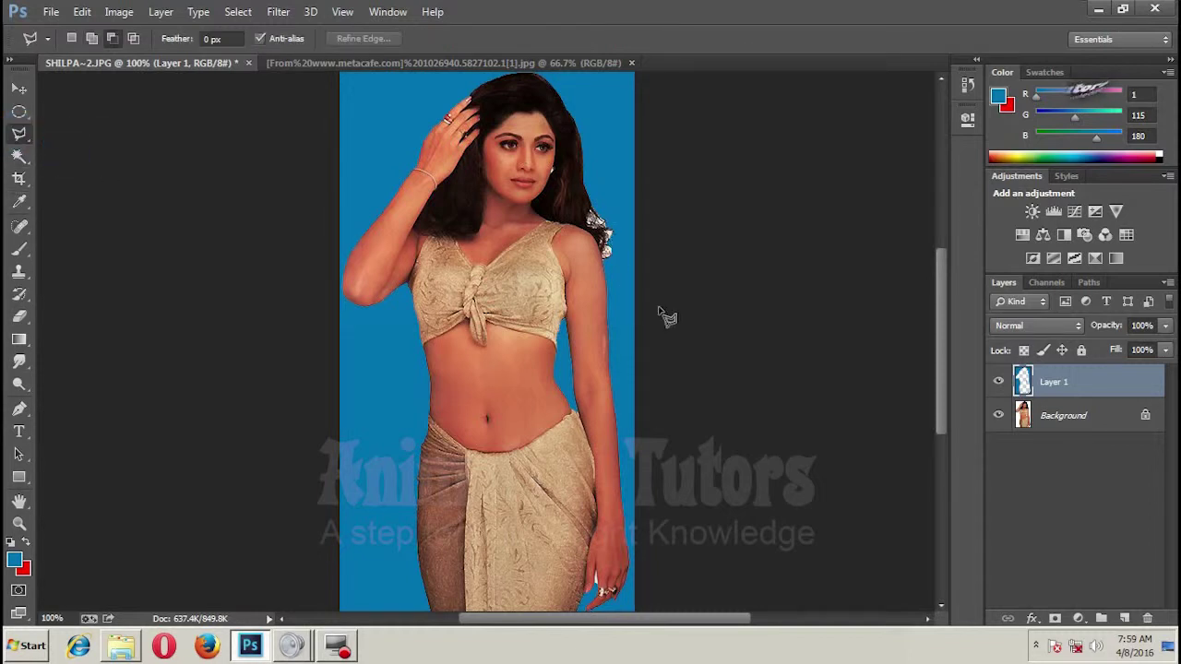
key("ctrl+plus")
key("ctrl+plus")
scroll(681, 276, "up", 3)
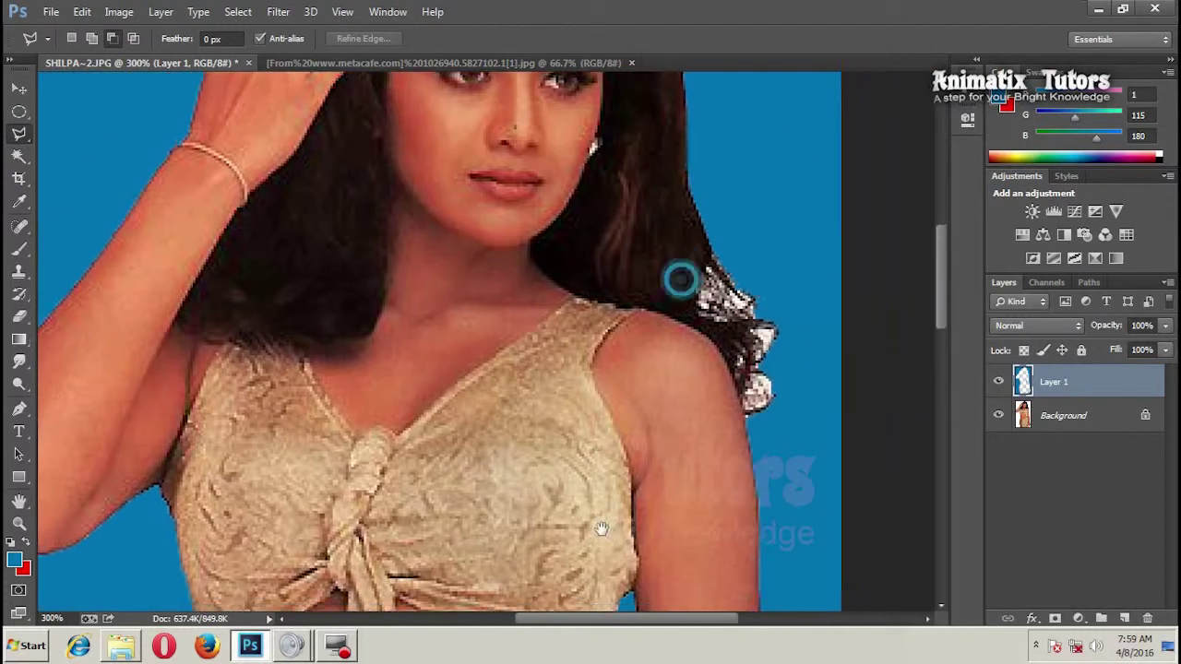
Outline the white fragments along the right edge of the curly hair into the blue.
left_click(684, 198)
left_click(704, 251)
left_click(701, 283)
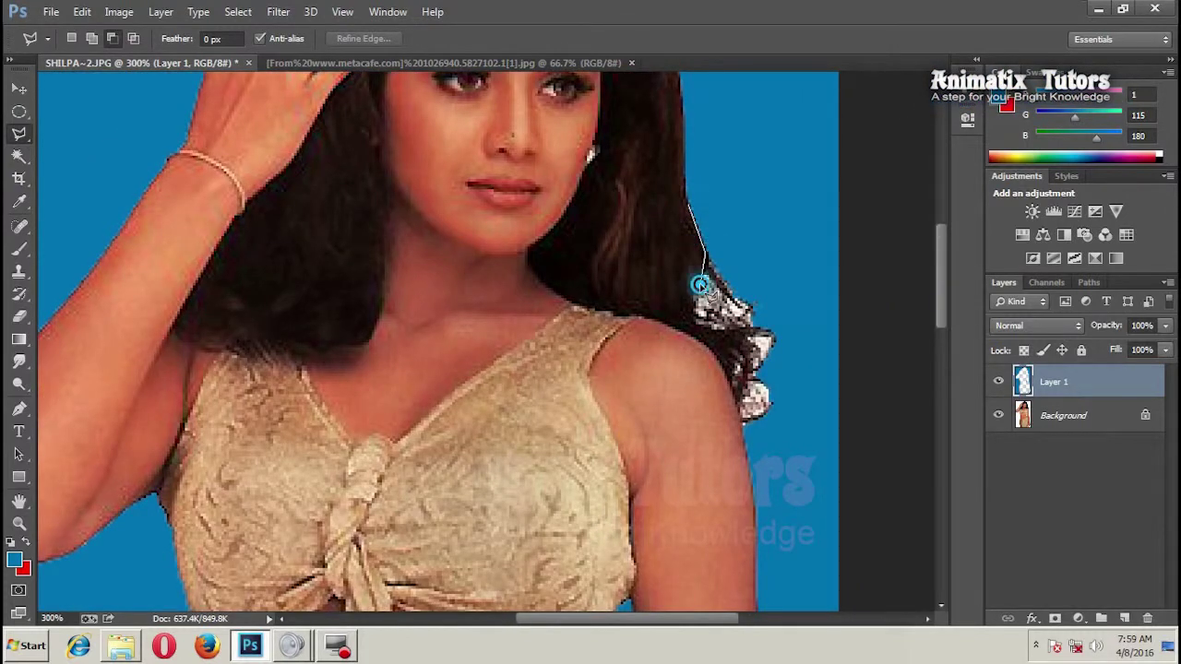
left_click(707, 329)
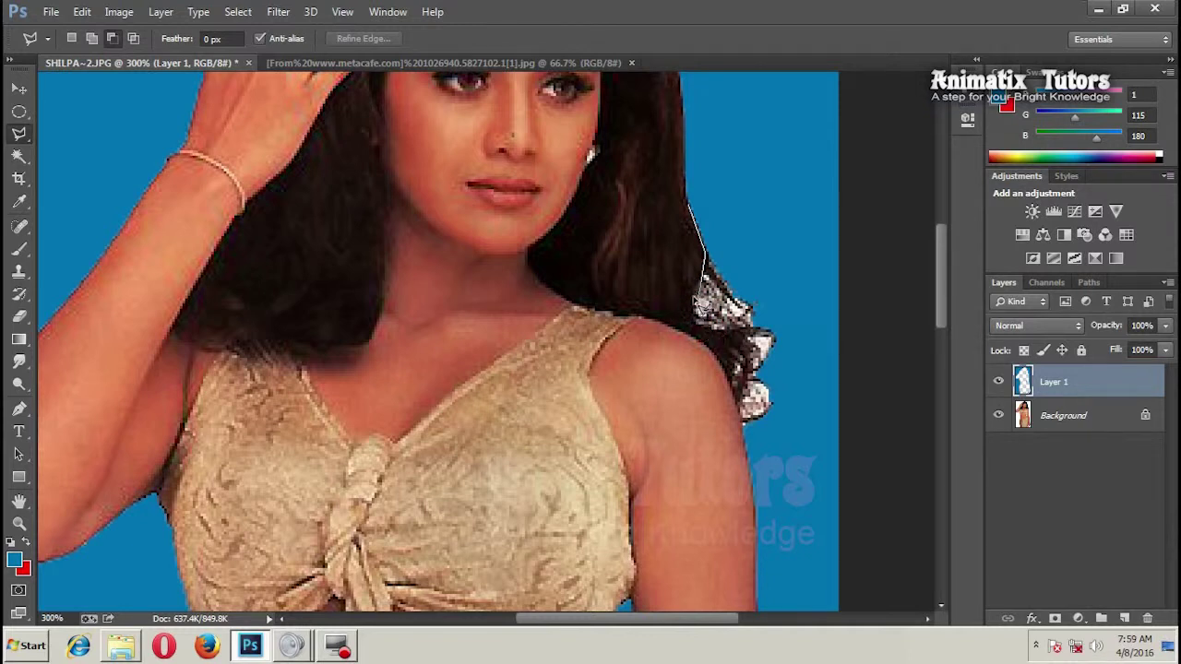
left_click(692, 295)
left_click(706, 313)
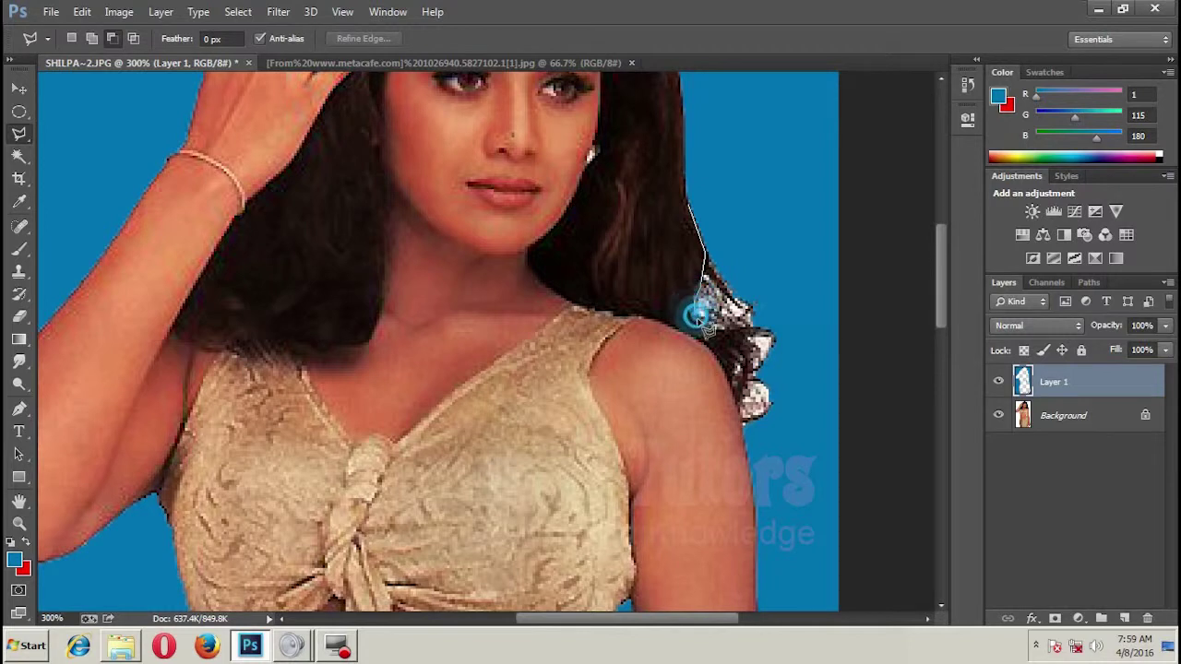
left_click(721, 323)
left_click(736, 353)
left_click(745, 390)
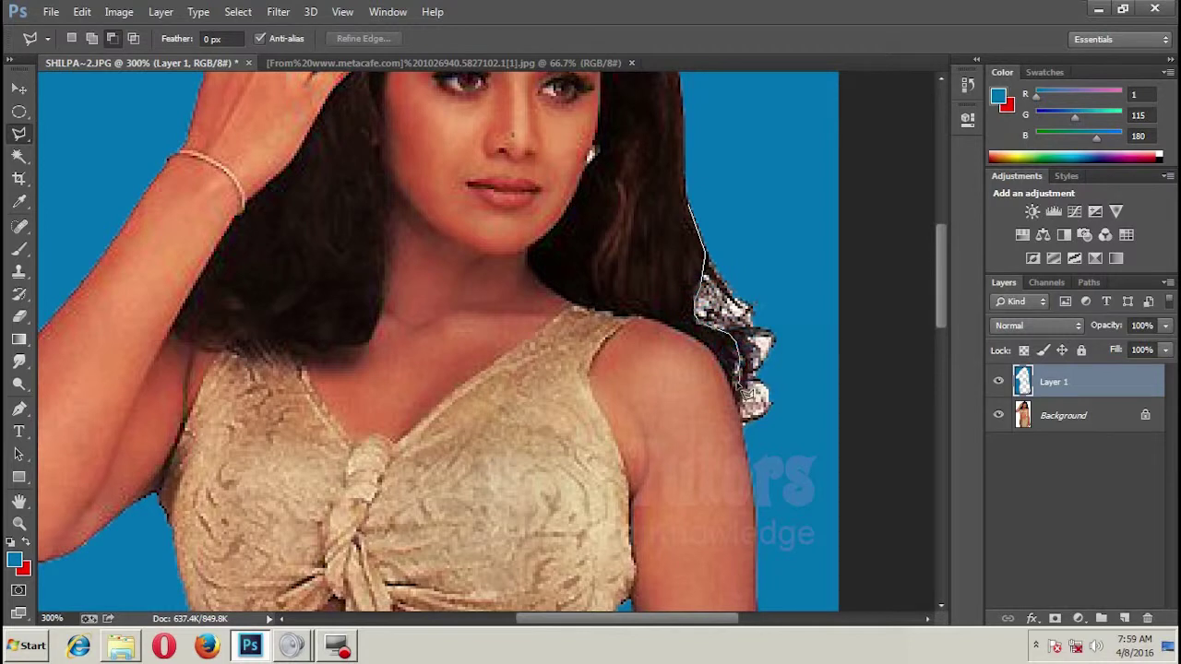
left_click(735, 365)
left_click(736, 399)
left_click(744, 426)
left_click(782, 447)
left_click(812, 354)
left_click(800, 238)
left_click(711, 189)
left_click(690, 206)
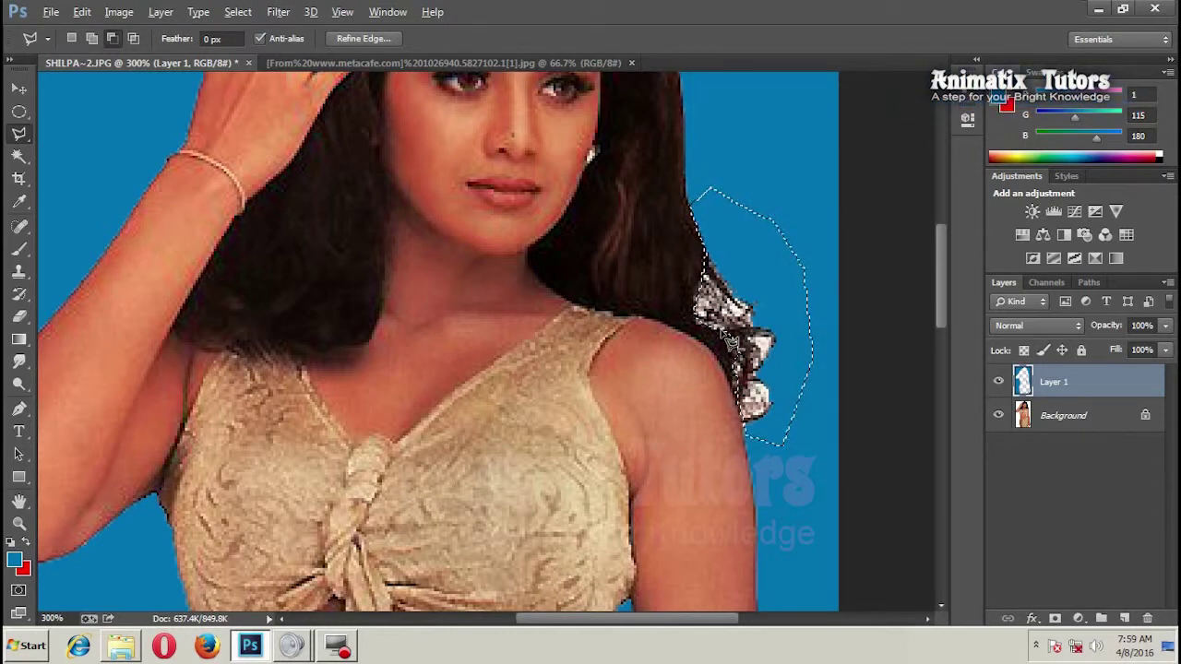
Delete the outlined white hair fragments, deselect, and zoom back out.
key("Delete")
key("ctrl+d")
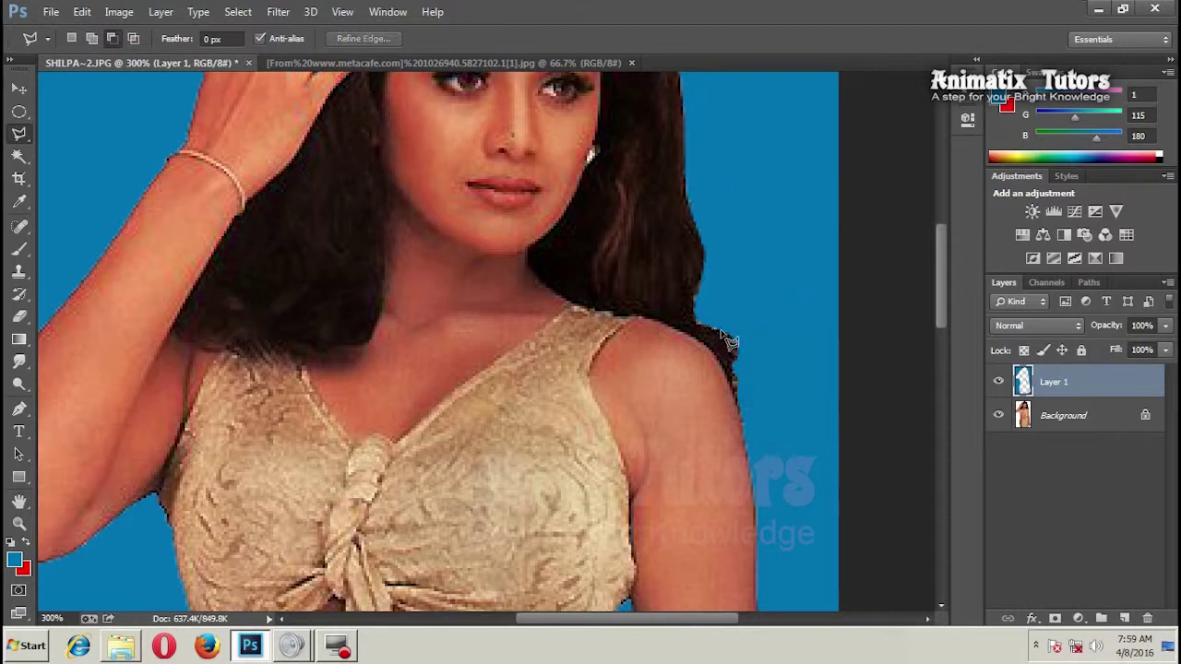
key("ctrl+minus")
Zoom in on the hand, lasso the white sliver beside the finger, and delete it.
mouse_move(615, 547)
left_mouse_down()
mouse_move(560, 293)
mouse_move(614, 411)
left_mouse_up()
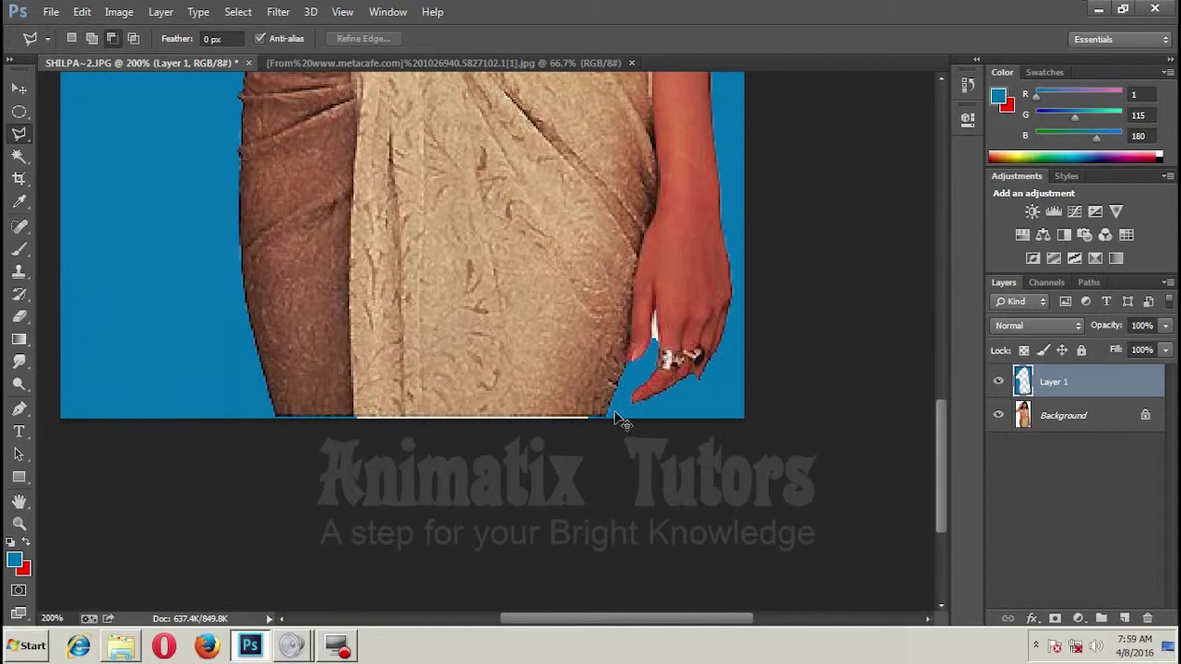
key("ctrl+plus")
key("ctrl+plus")
key("ctrl+plus")
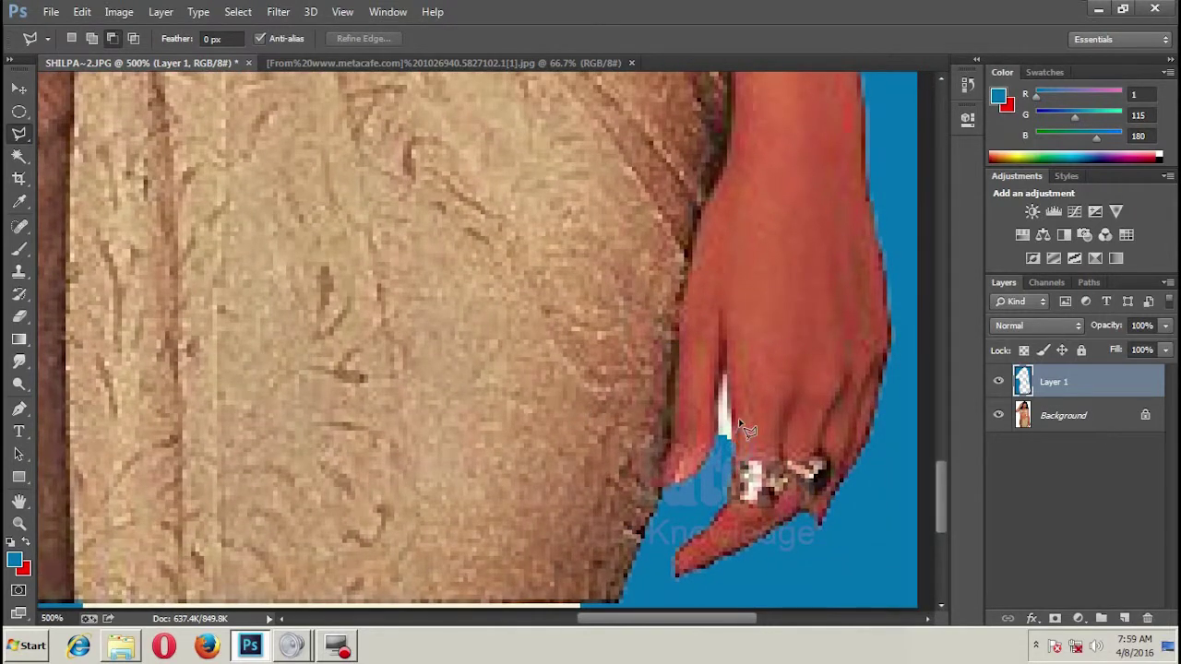
left_click(725, 379)
left_click(712, 468)
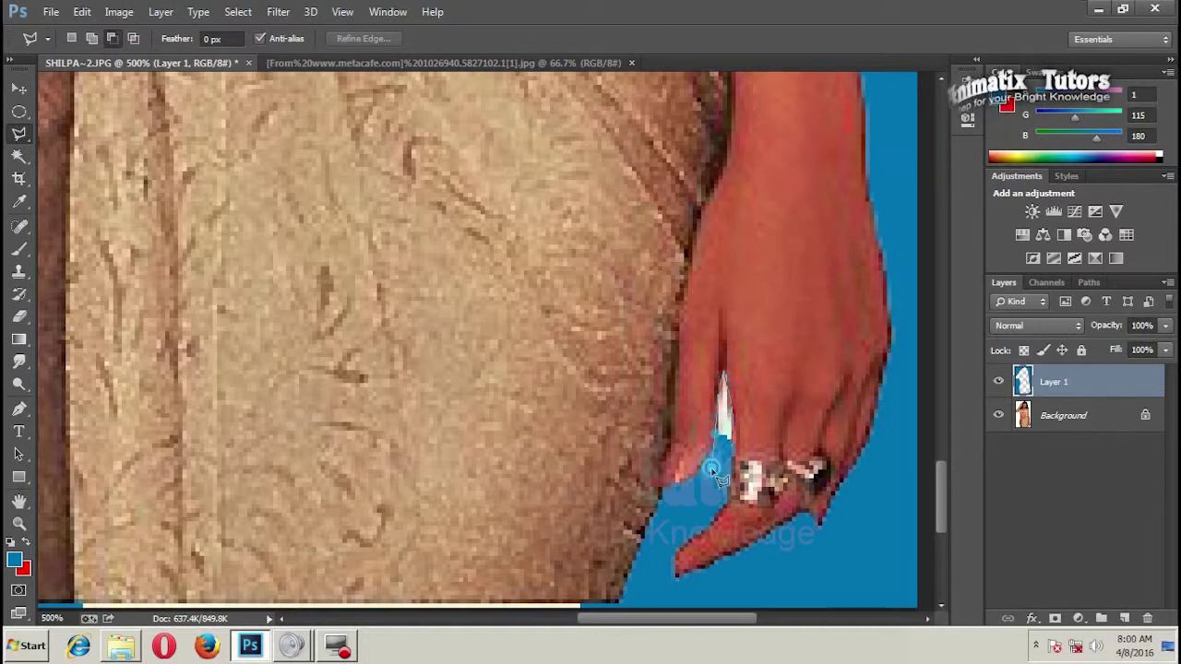
left_click(734, 443)
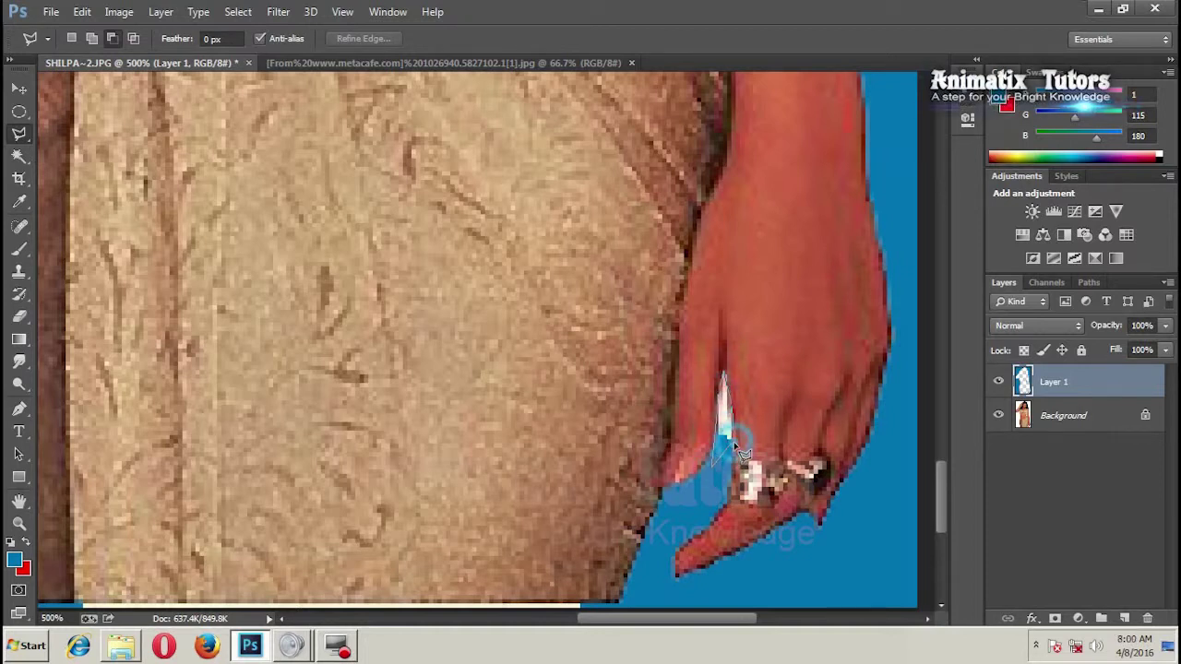
double_click(724, 469)
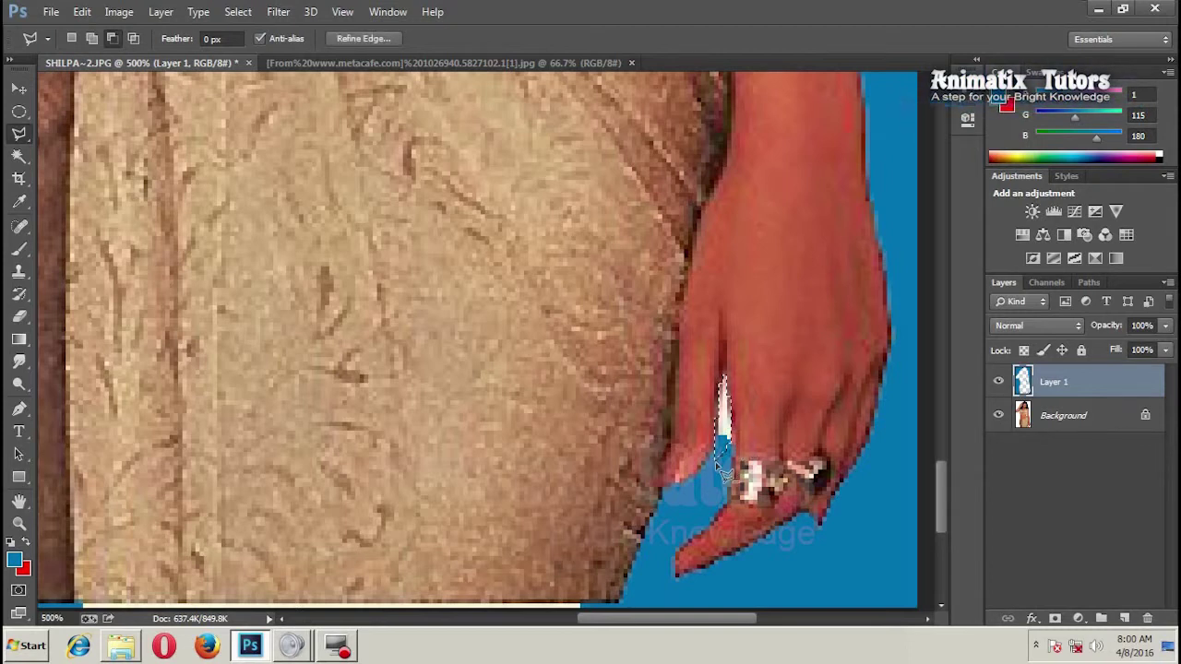
key("Delete")
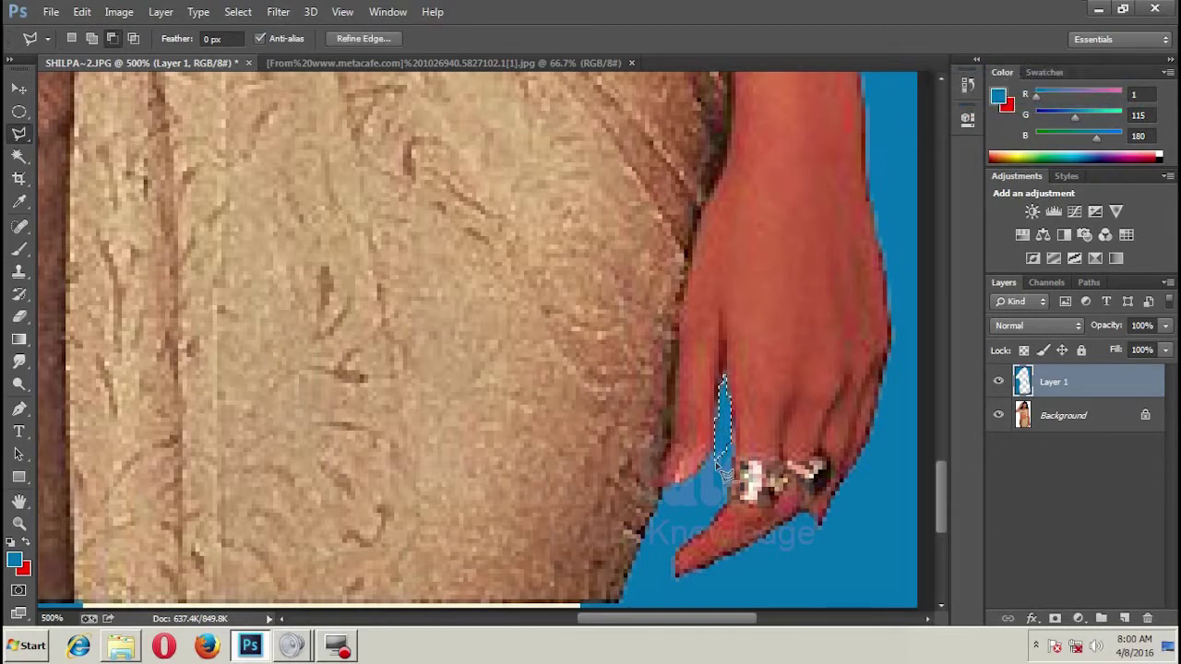
key("ctrl+d")
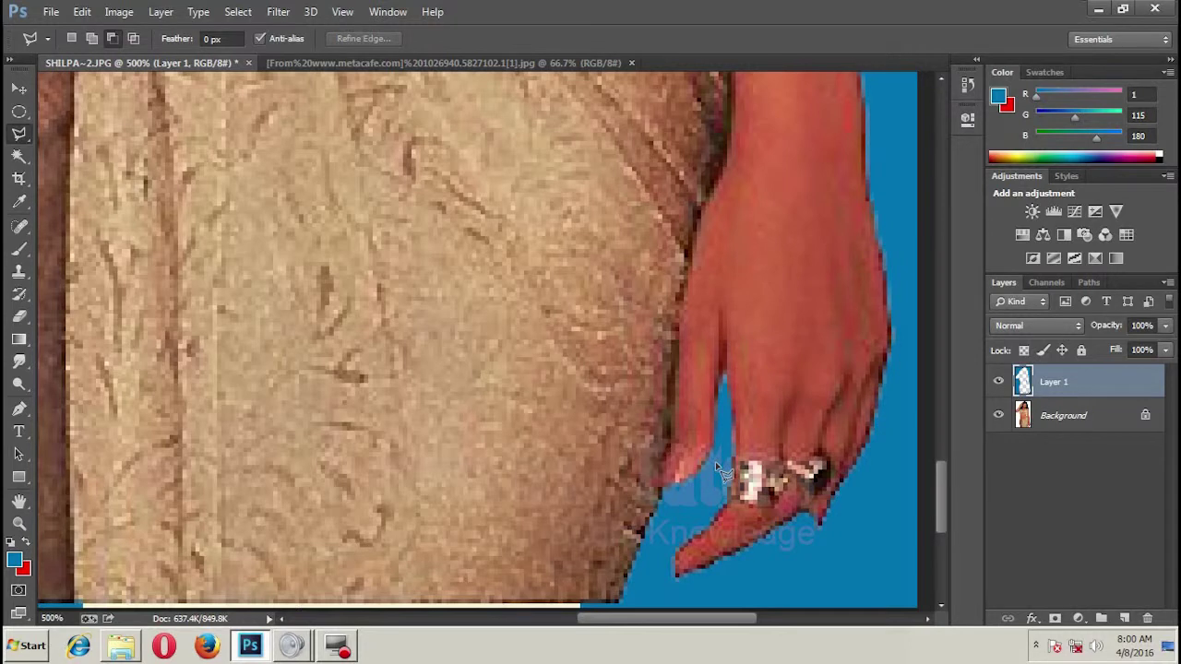
scroll(716, 462, "down", 1)
scroll(715, 461, "down", 1)
Scroll down to inspect the woman's waist, skirt and ringed hand against the blue.
scroll(715, 462, "down", 1)
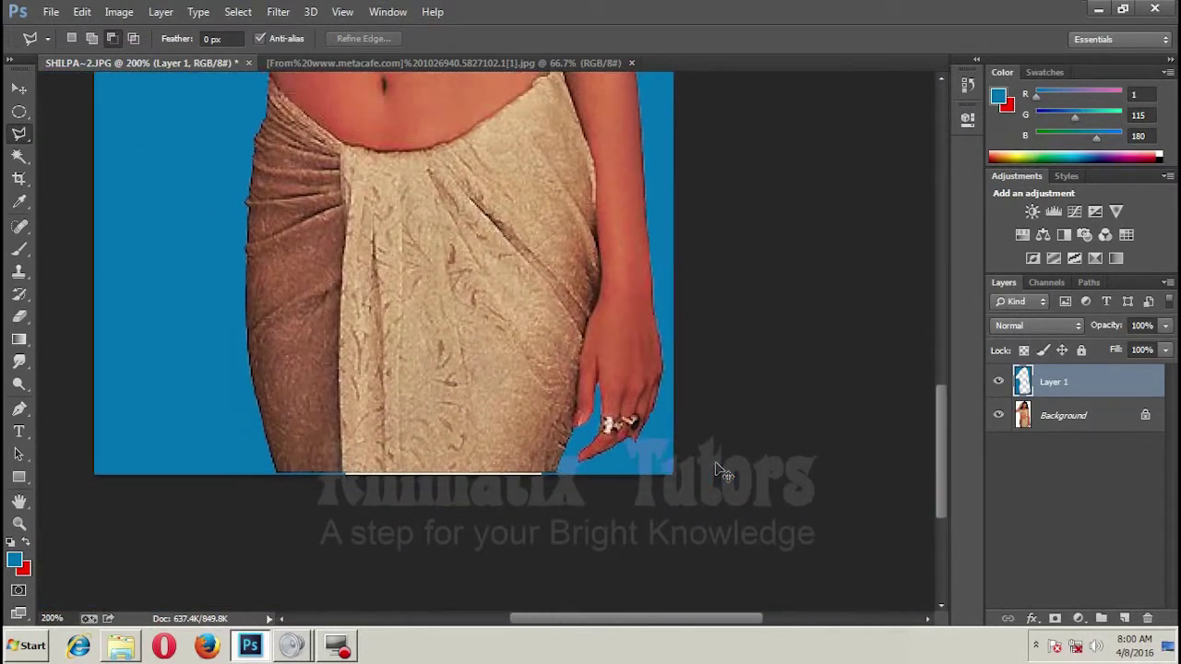
scroll(715, 462, "down", 1)
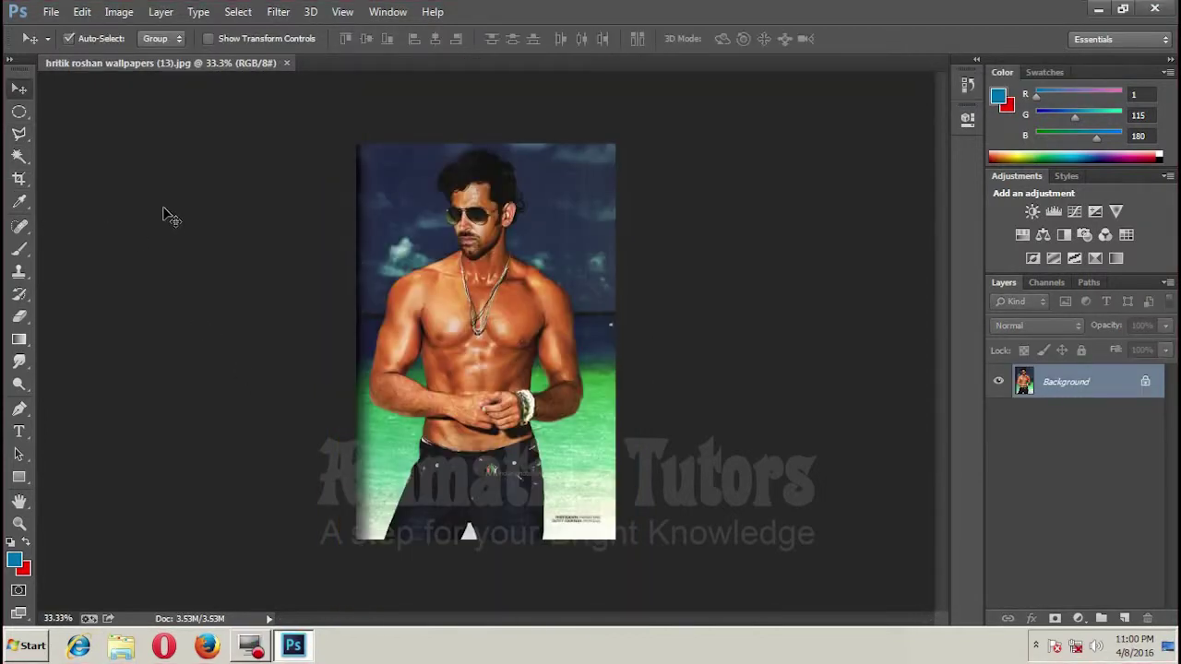
Choose the Crop Tool and enter ratio values 2 and 1.5 in the options bar.
left_click(20, 179)
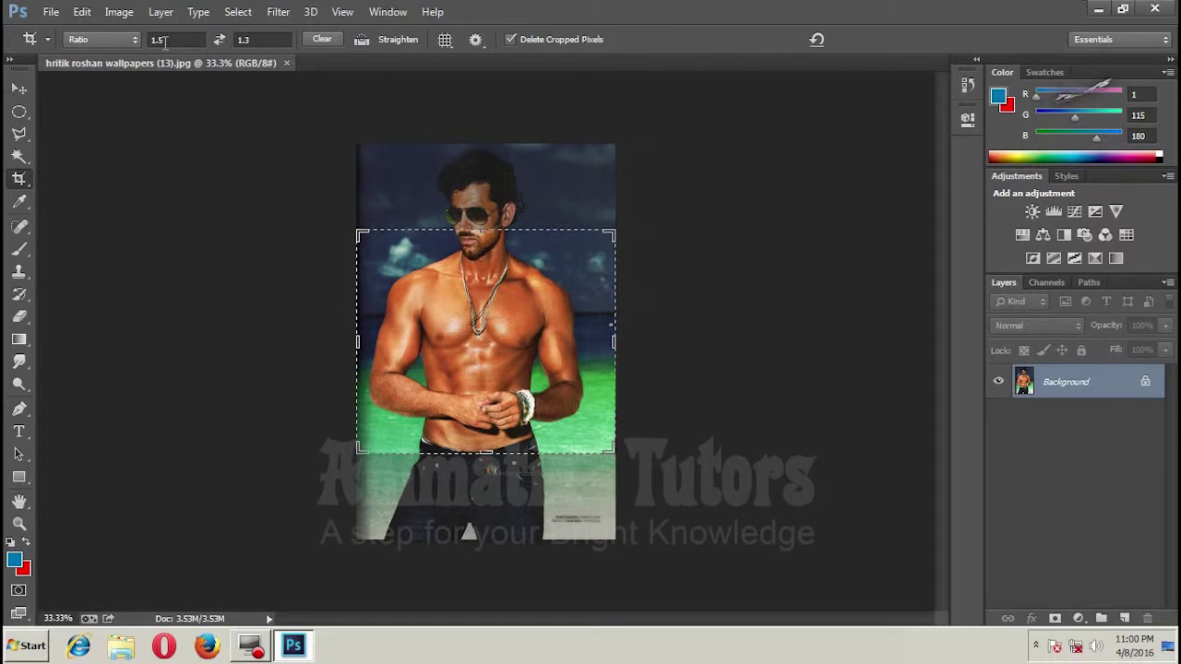
left_click(176, 39)
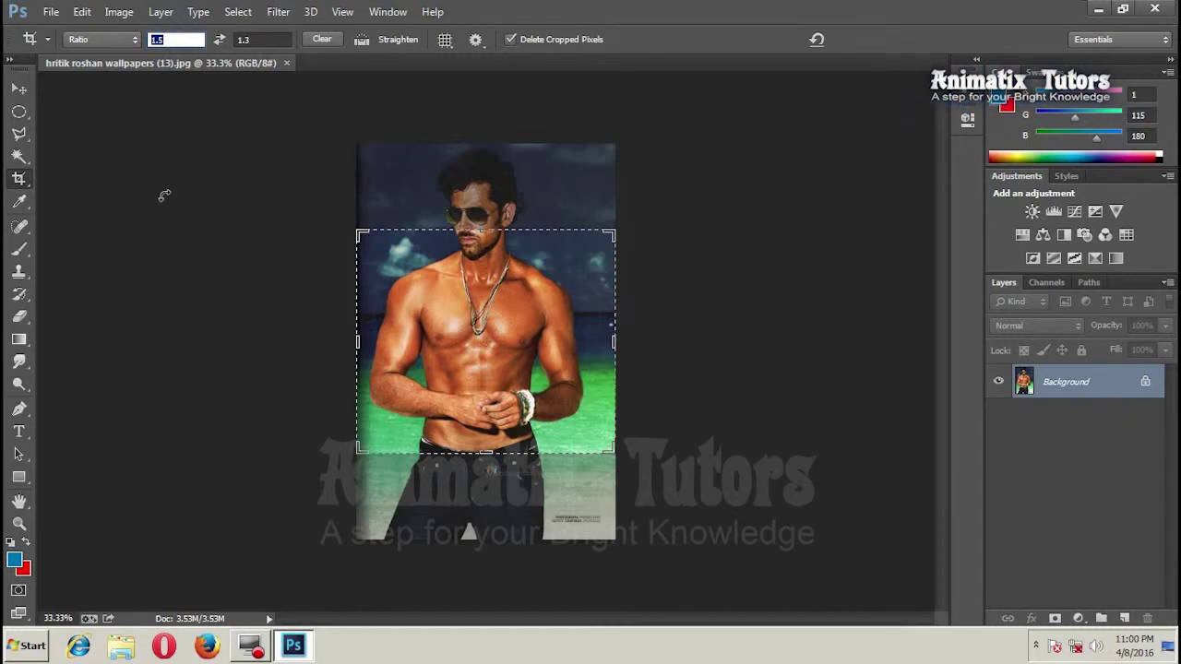
type("2")
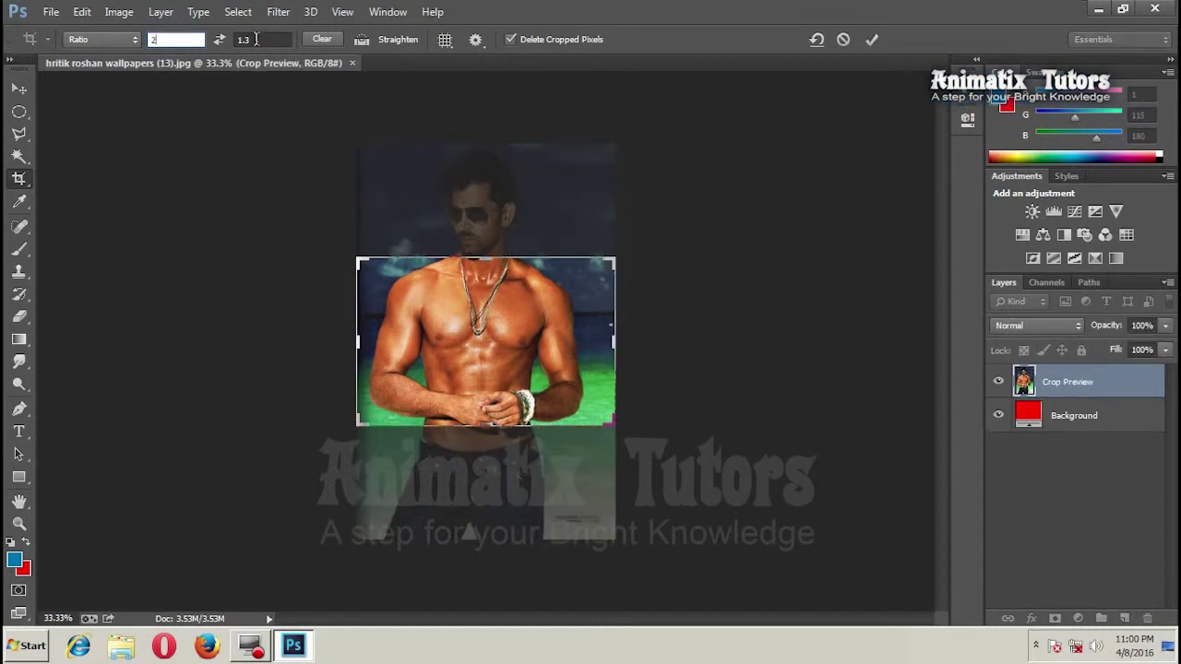
left_click(257, 39)
type("1.")
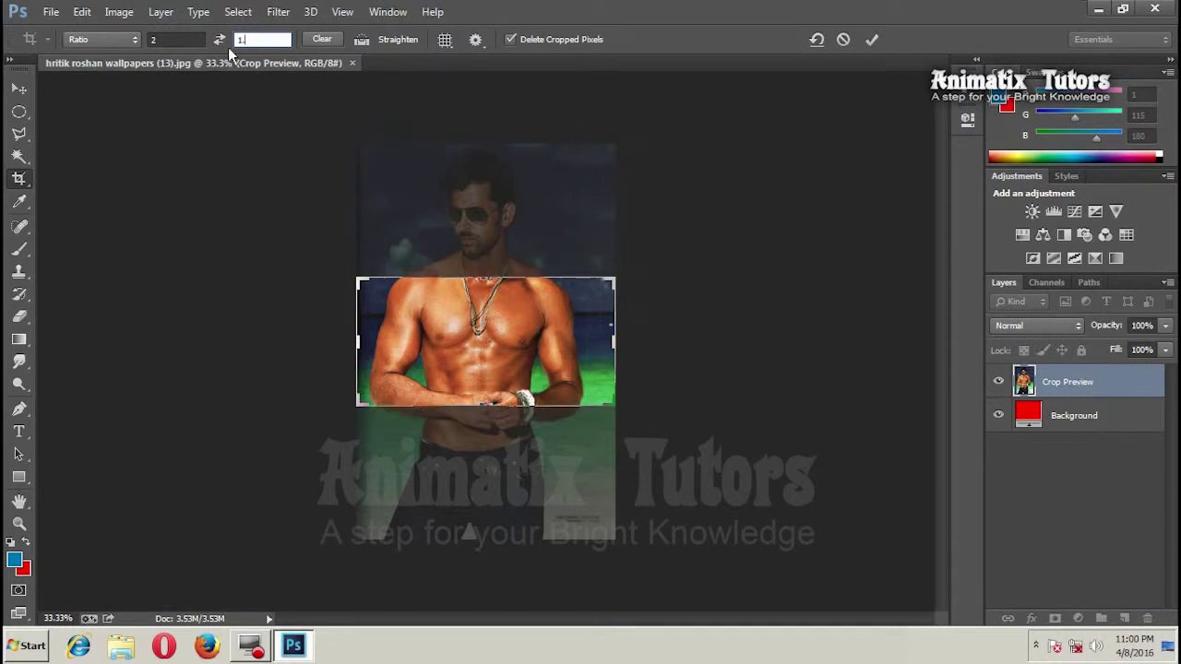
type("5")
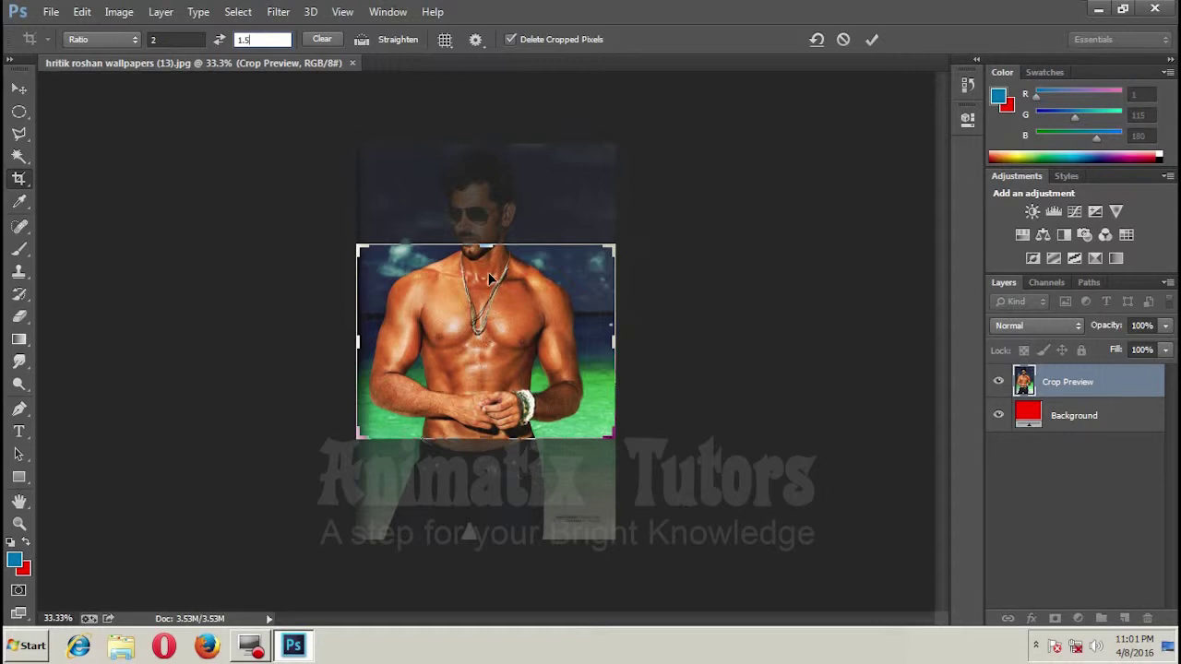
Position the photo and adjust the crop edges around the man's head and chest, then apply.
left_click_drag(486, 277, 486, 380)
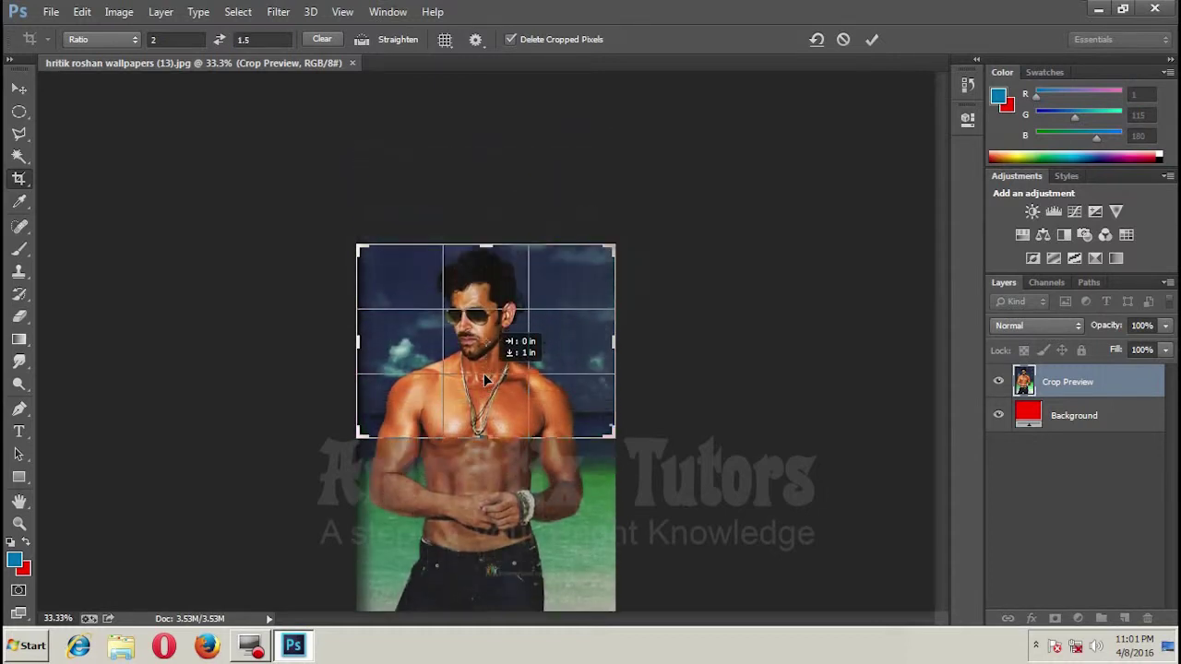
left_click_drag(480, 369, 481, 364)
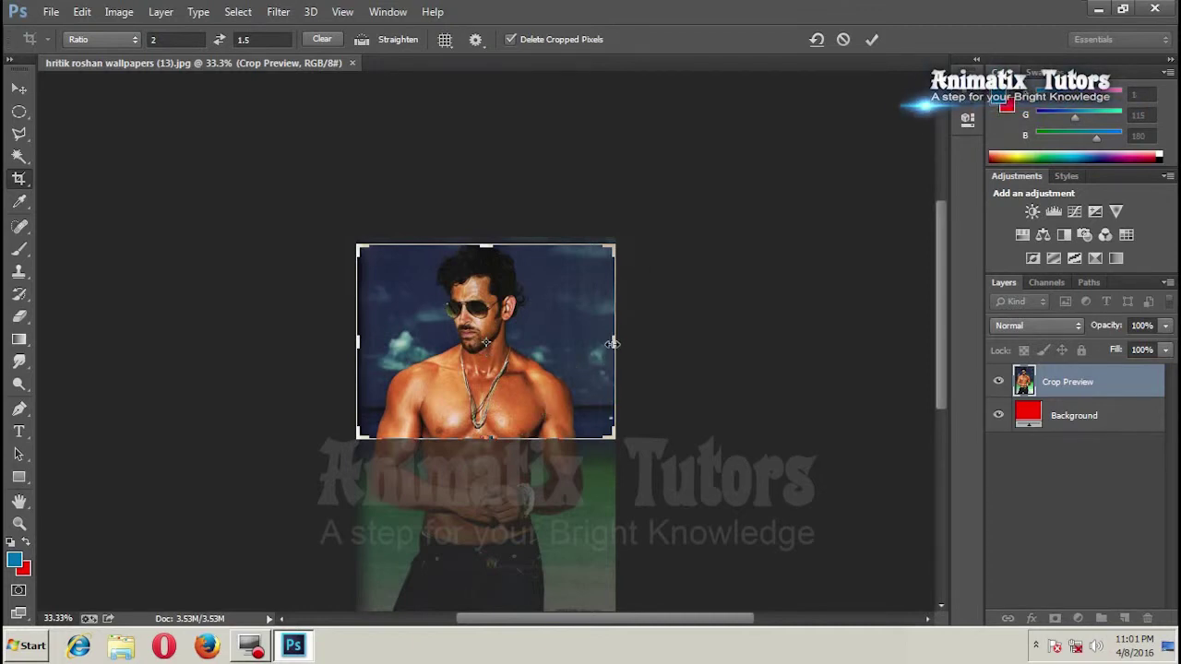
mouse_move(612, 343)
left_mouse_down()
mouse_move(593, 345)
mouse_move(616, 343)
left_mouse_up()
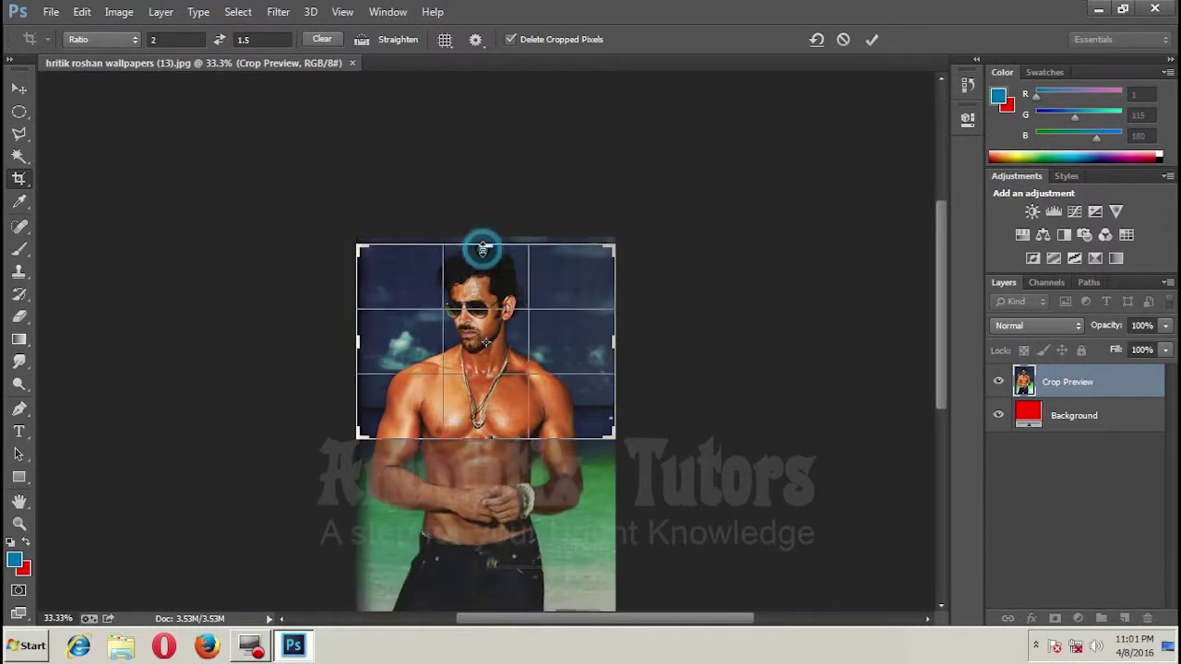
left_click_drag(485, 246, 486, 242)
left_click_drag(356, 342, 363, 350)
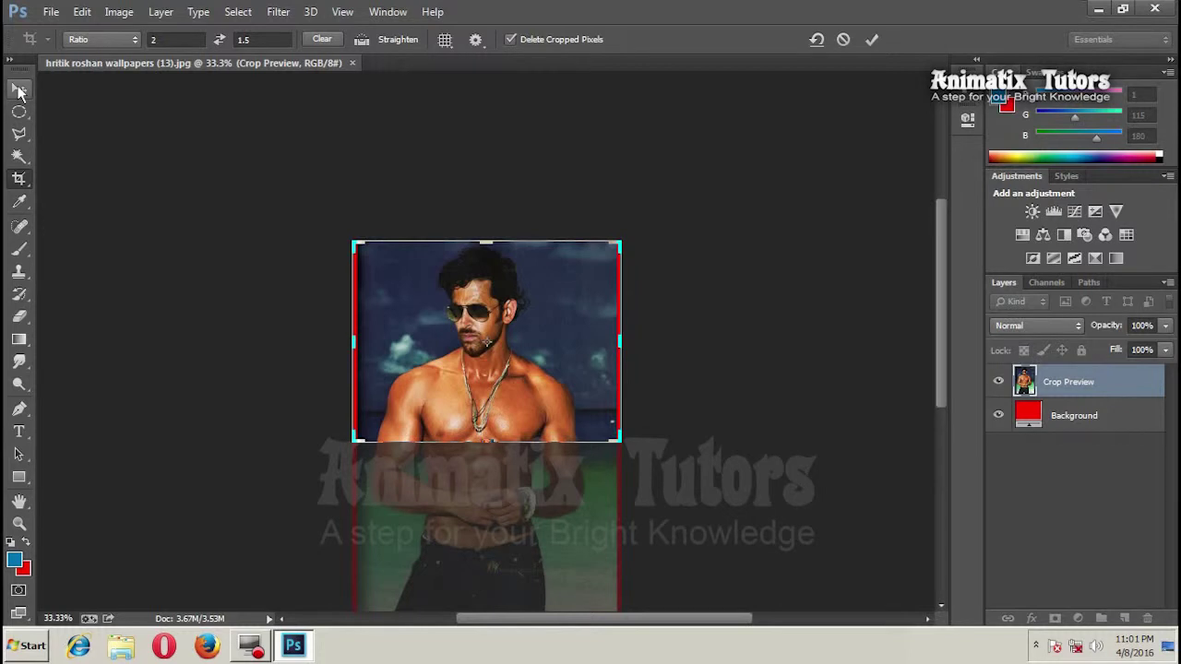
left_click(19, 90)
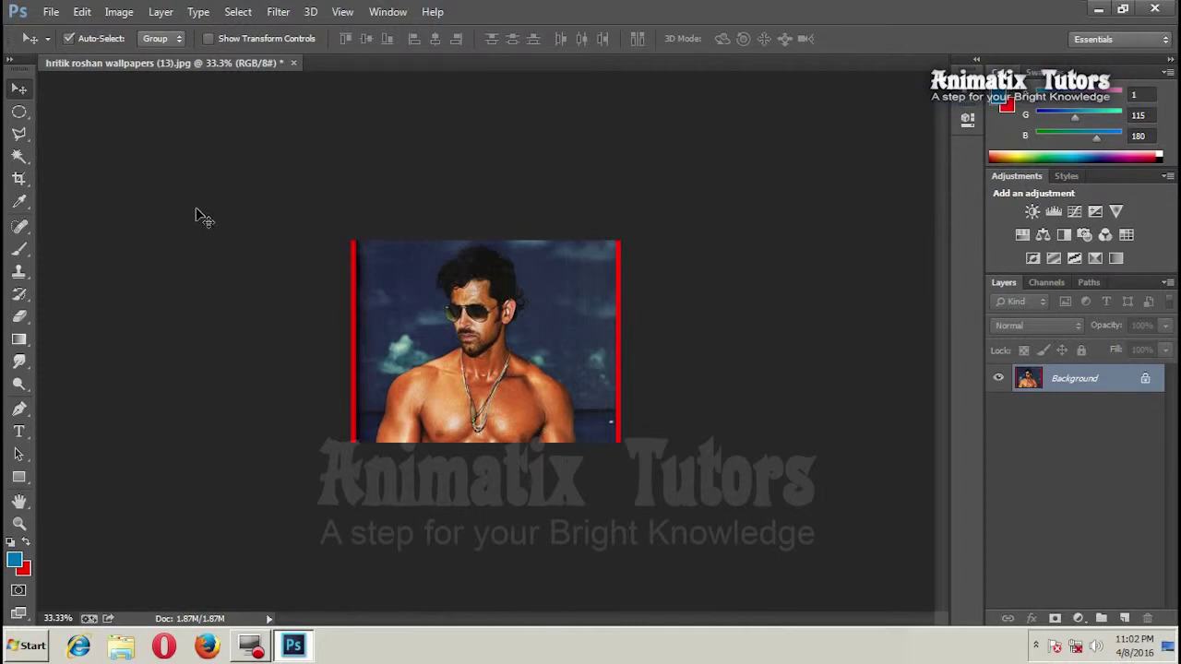
Commit the crop on the man photo by switching from the Crop tool to the Move tool.
left_click(22, 180)
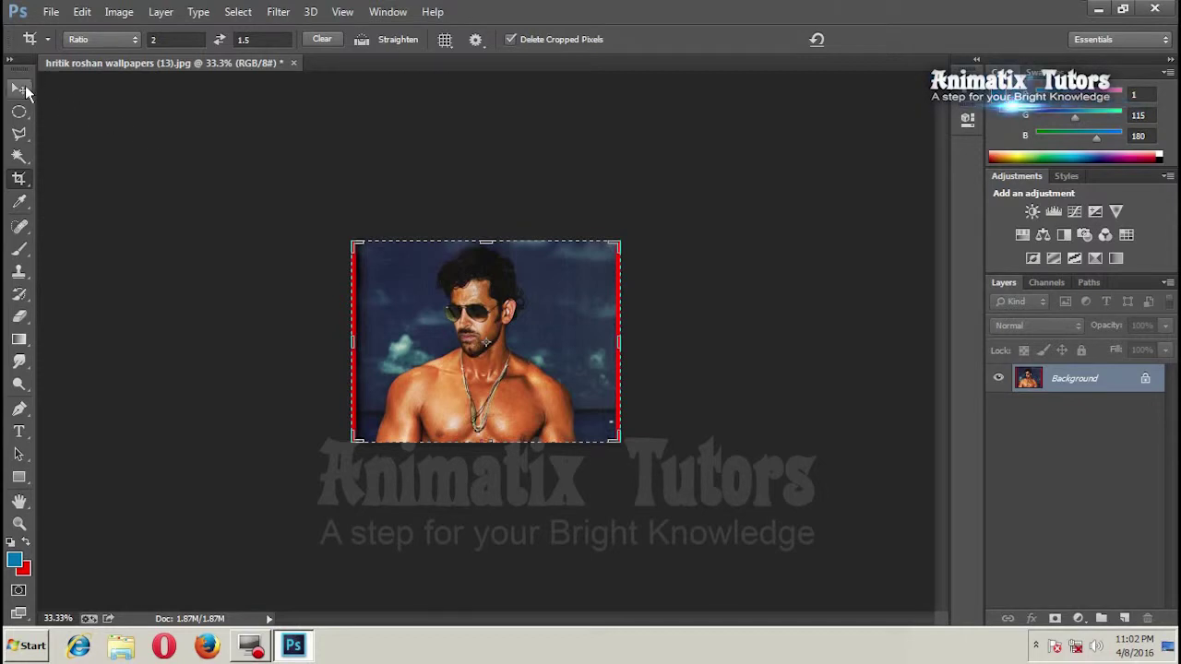
left_click(22, 90)
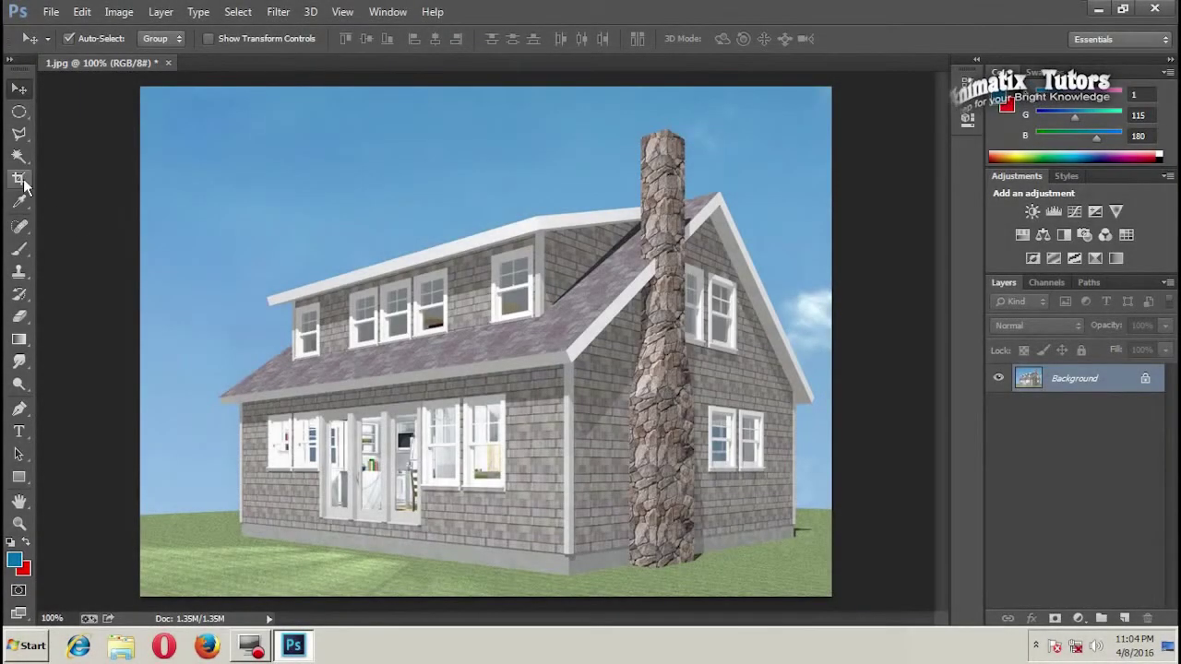
Draw a Perspective Crop box over the whole house render and tilt its right-hand corners inward.
left_click(20, 179)
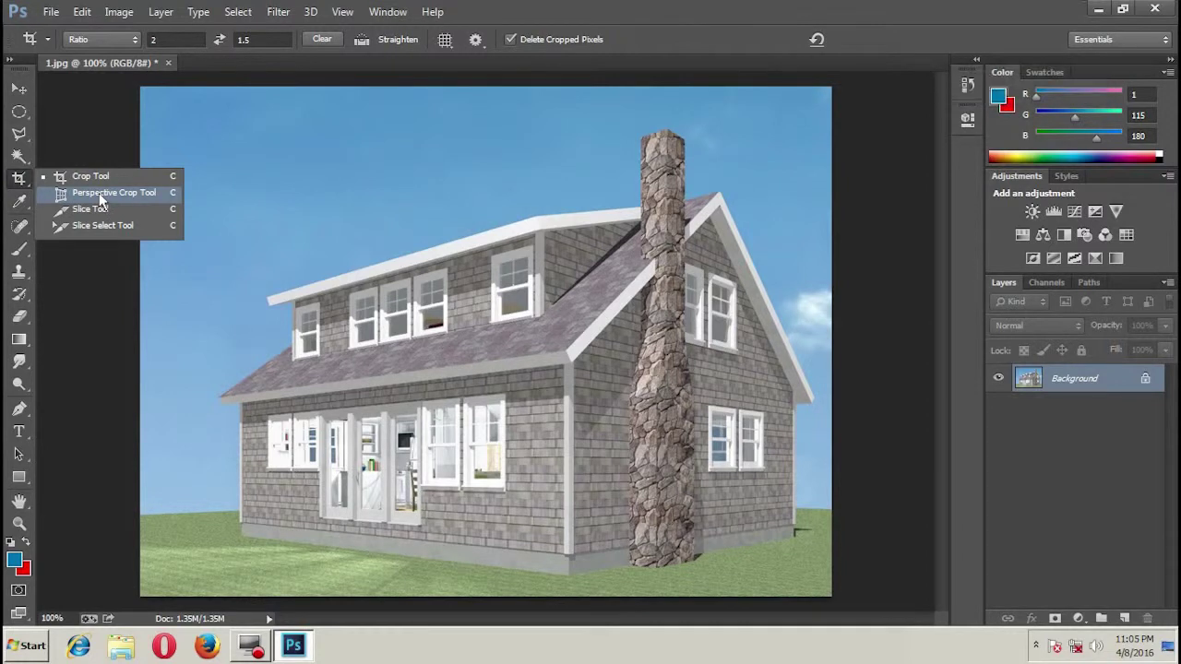
left_click(102, 196)
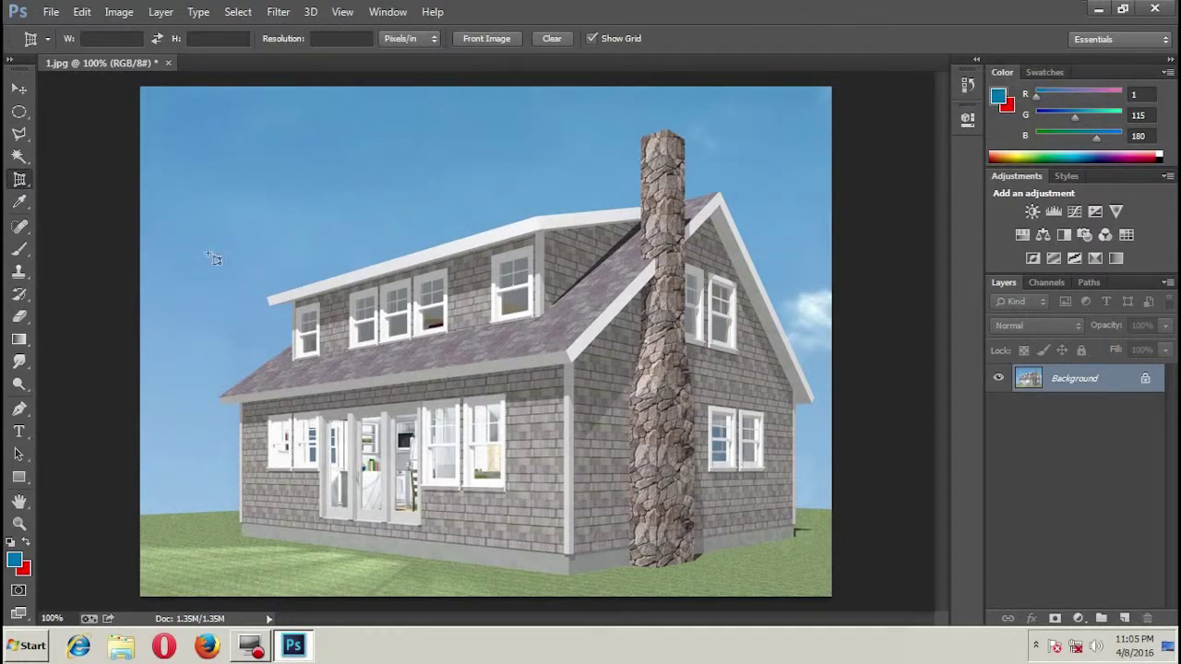
mouse_move(140, 90)
left_mouse_down()
mouse_move(816, 565)
mouse_move(833, 598)
left_mouse_up()
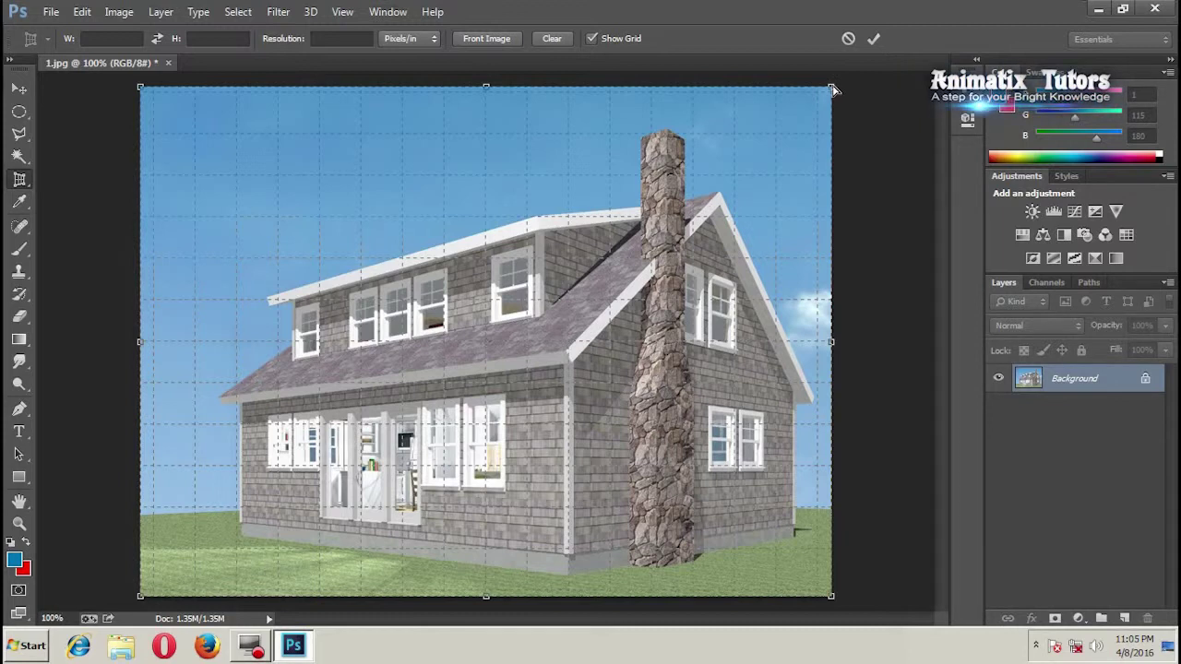
left_click_drag(833, 90, 837, 141)
left_click_drag(832, 598, 833, 569)
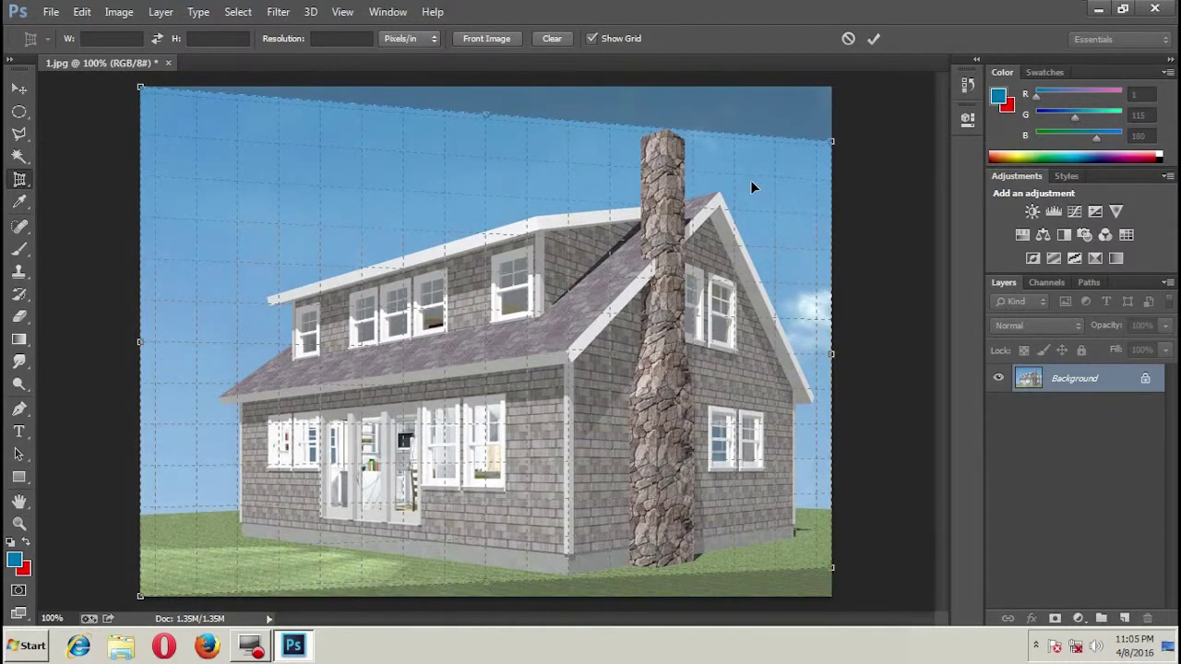
left_click(877, 40)
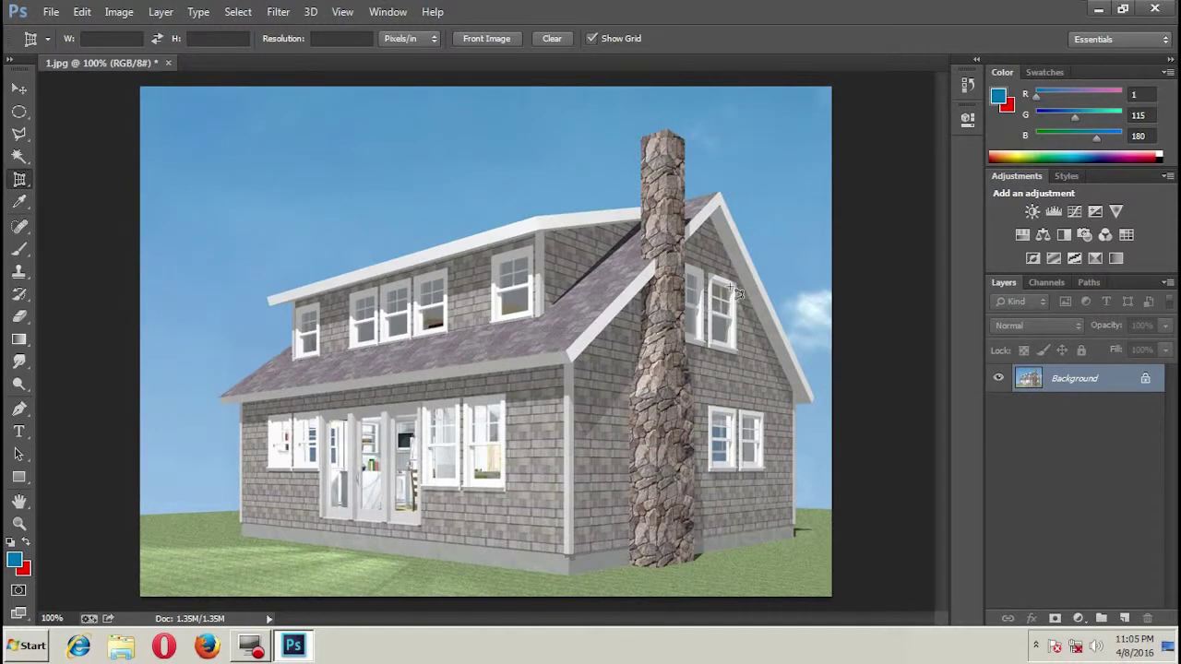
Turn on CMYK Proof Colors and draw a perspective crop box around the chimney side.
key("ctrl+y")
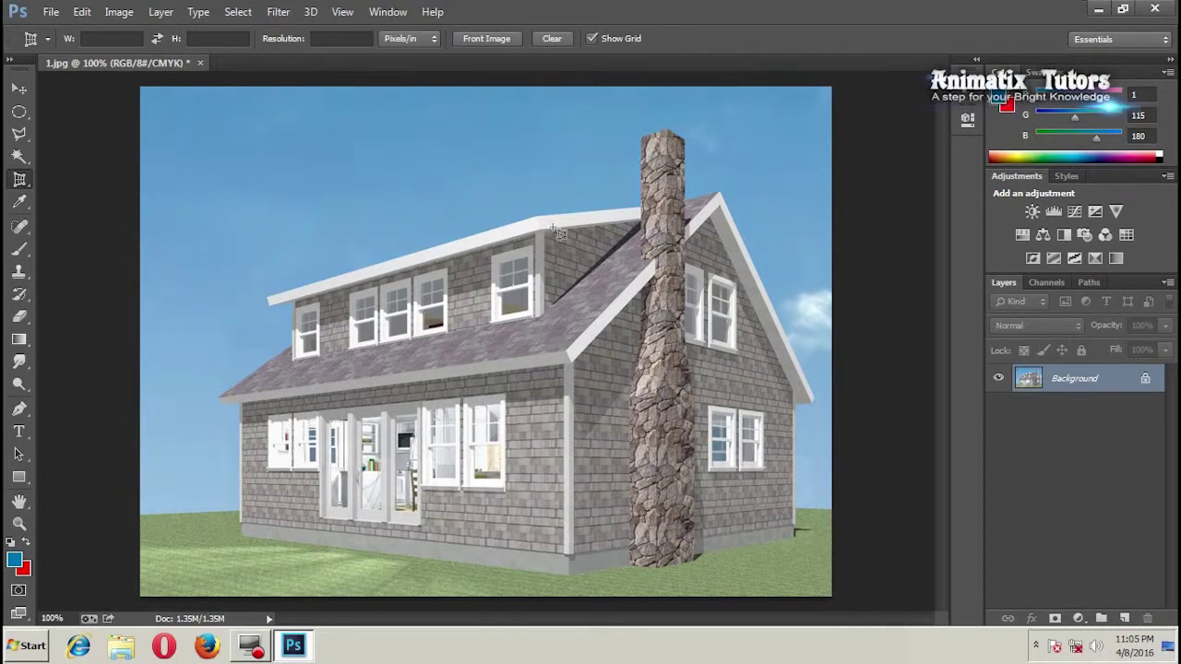
mouse_move(378, 126)
left_mouse_down()
mouse_move(782, 570)
mouse_move(823, 582)
left_mouse_up()
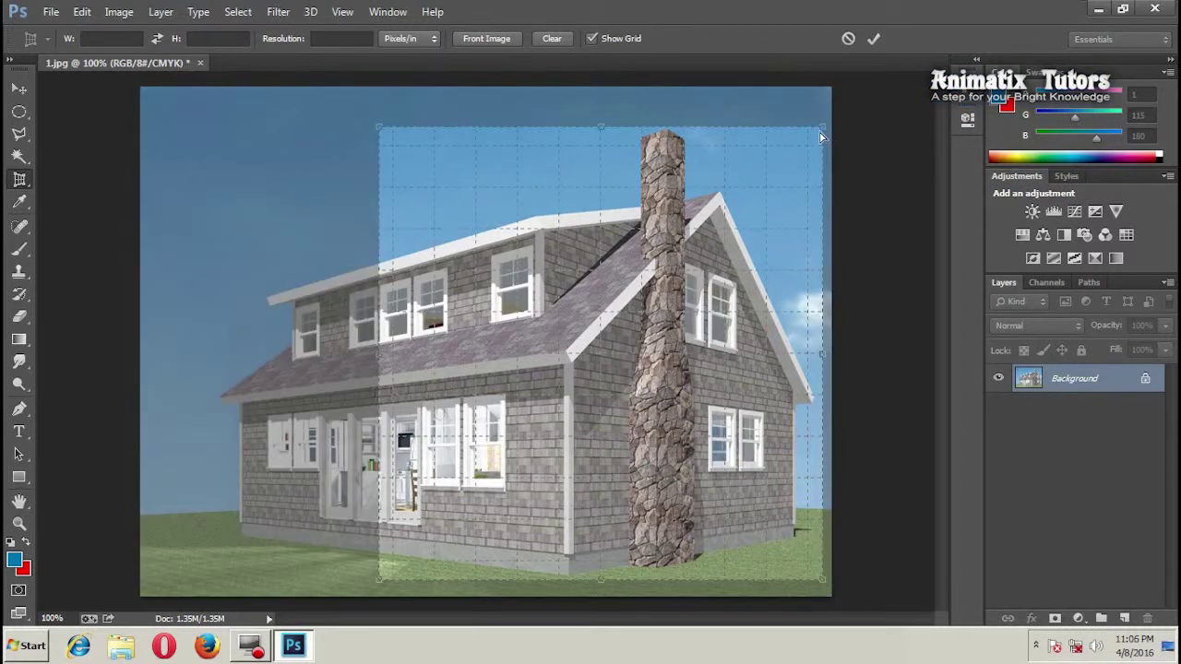
left_click_drag(822, 129, 806, 184)
left_click_drag(593, 153, 592, 117)
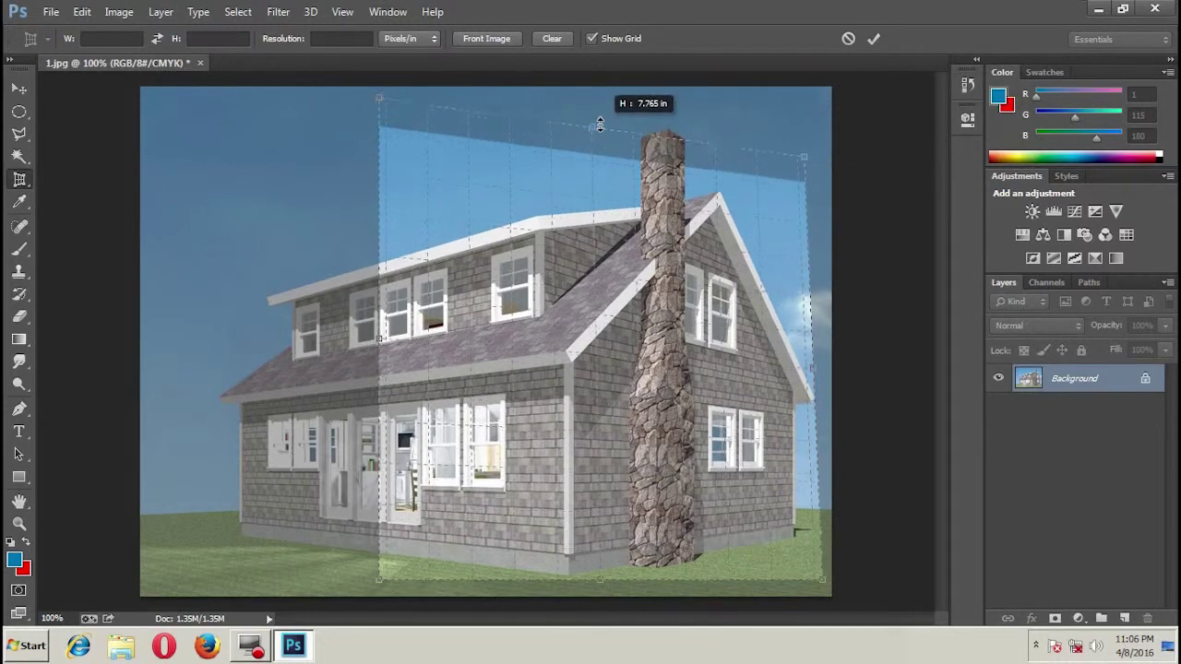
Skew the crop box's bottom corner and edge, then apply the perspective crop.
left_click_drag(822, 580, 814, 545)
mouse_move(597, 560)
left_mouse_down()
mouse_move(598, 570)
mouse_move(651, 569)
left_mouse_up()
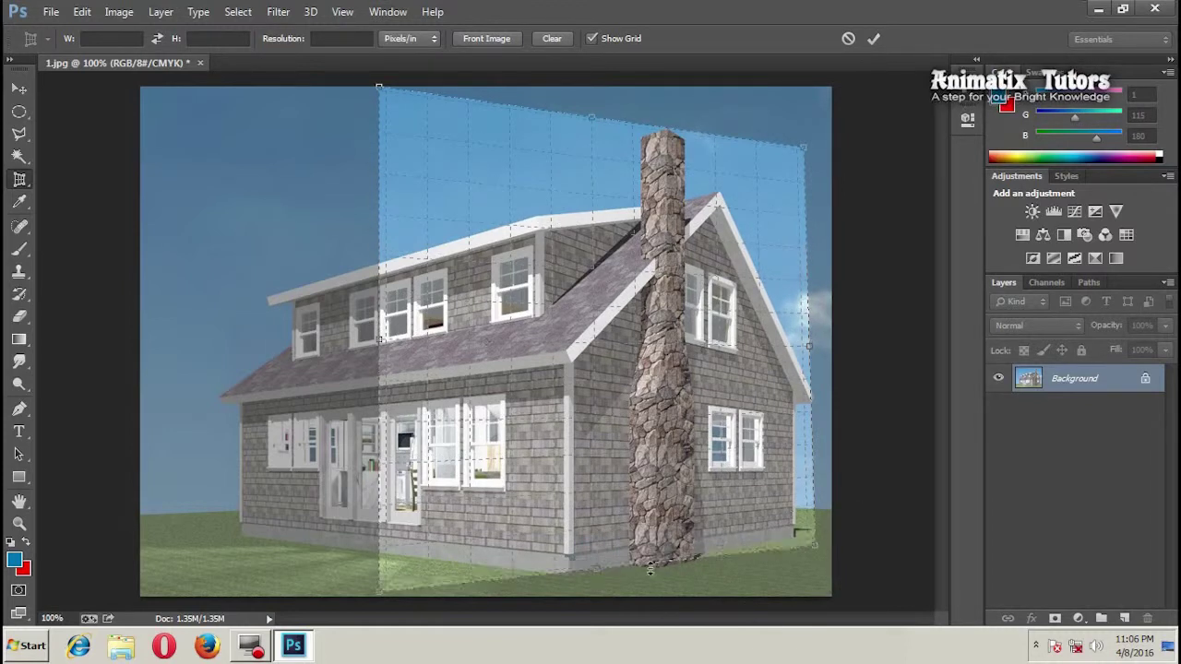
left_click(874, 39)
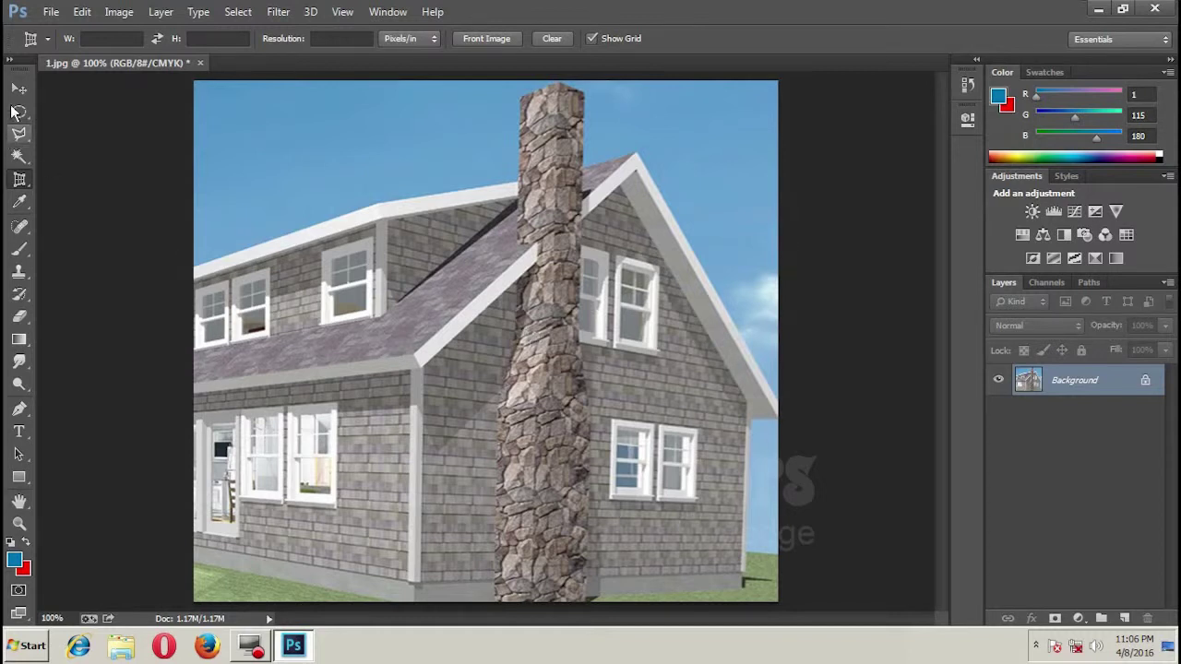
left_click(18, 88)
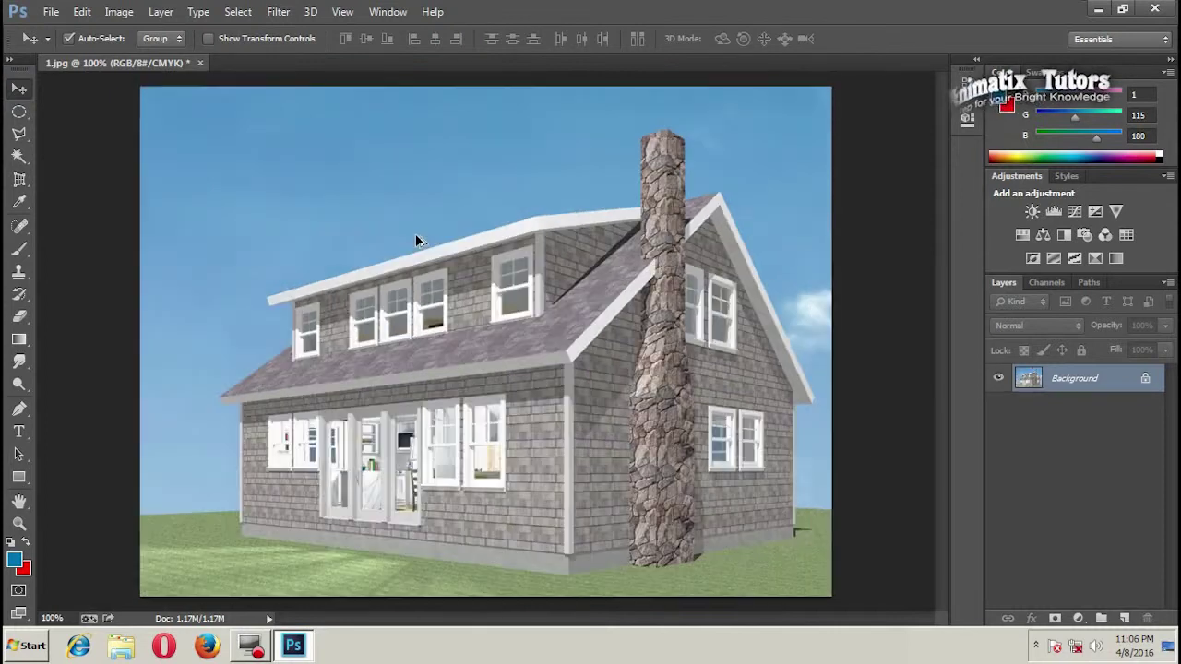
Close 1.jpg without saving changes and bring up the Open dialog.
left_click(201, 64)
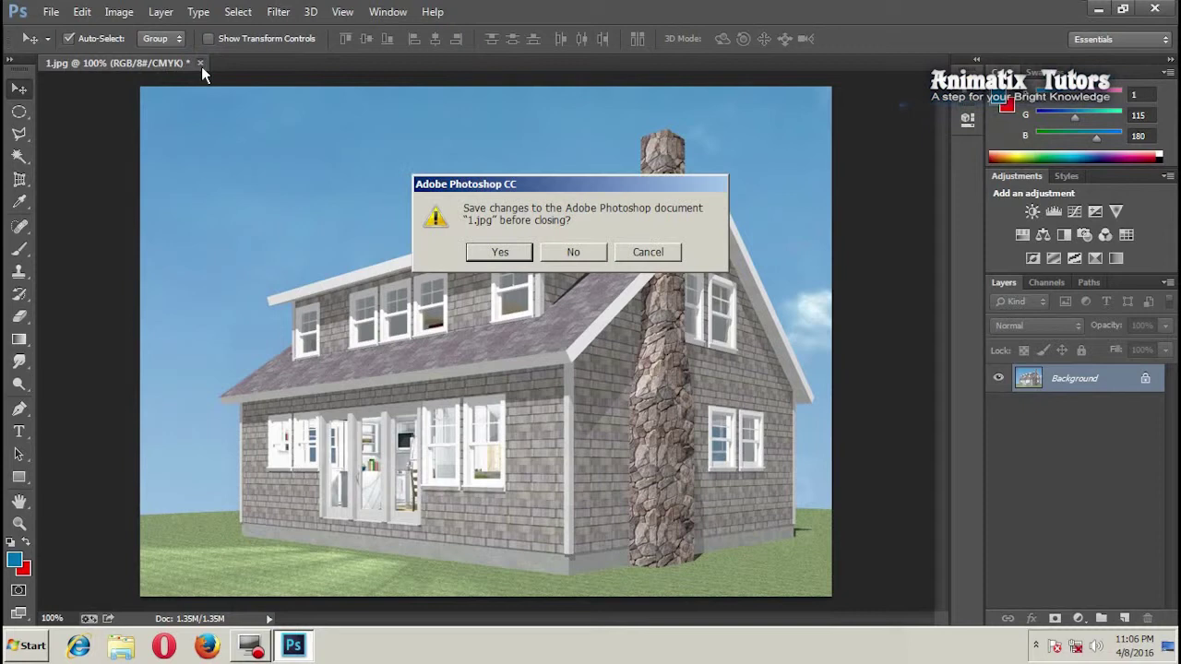
left_click(588, 251)
double_click(389, 261)
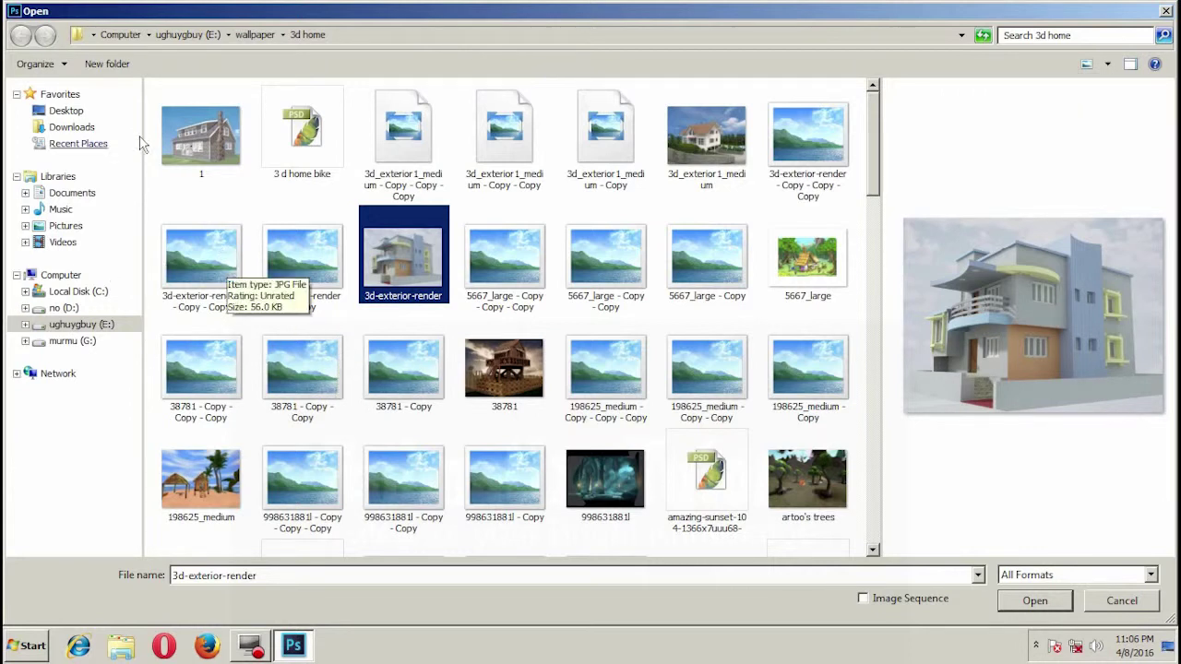
Browse to Desktop > Files > Editing and open the man's wallpaper photo.
key("shift+Tab")
key("Down")
double_click(430, 150)
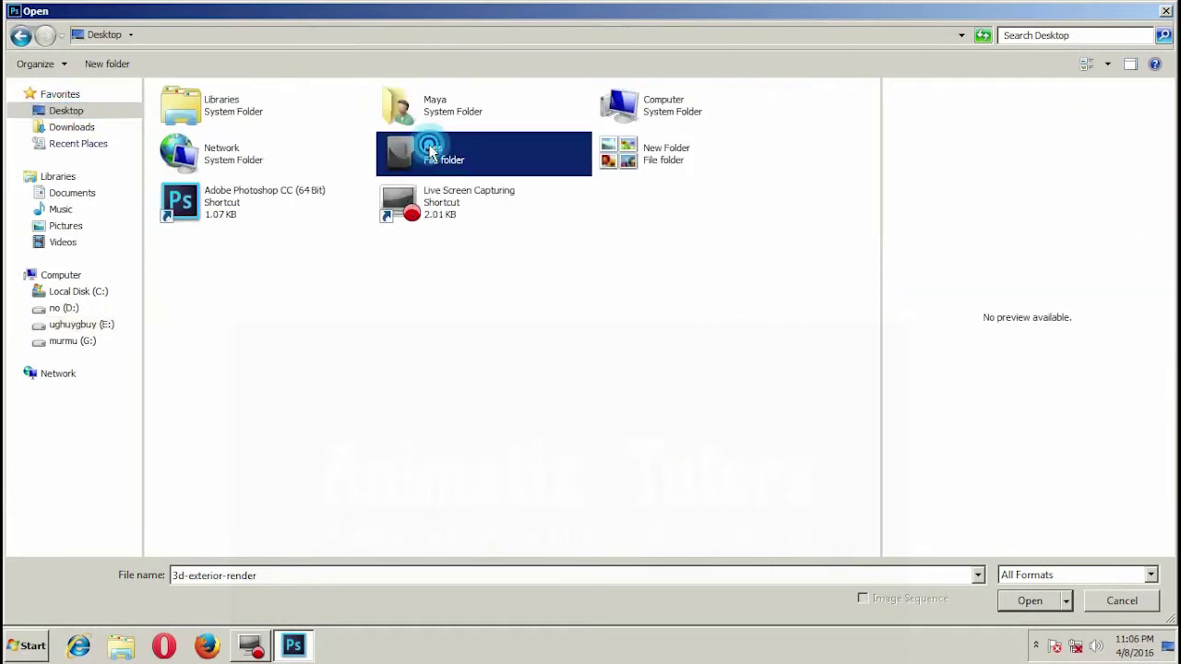
double_click(205, 112)
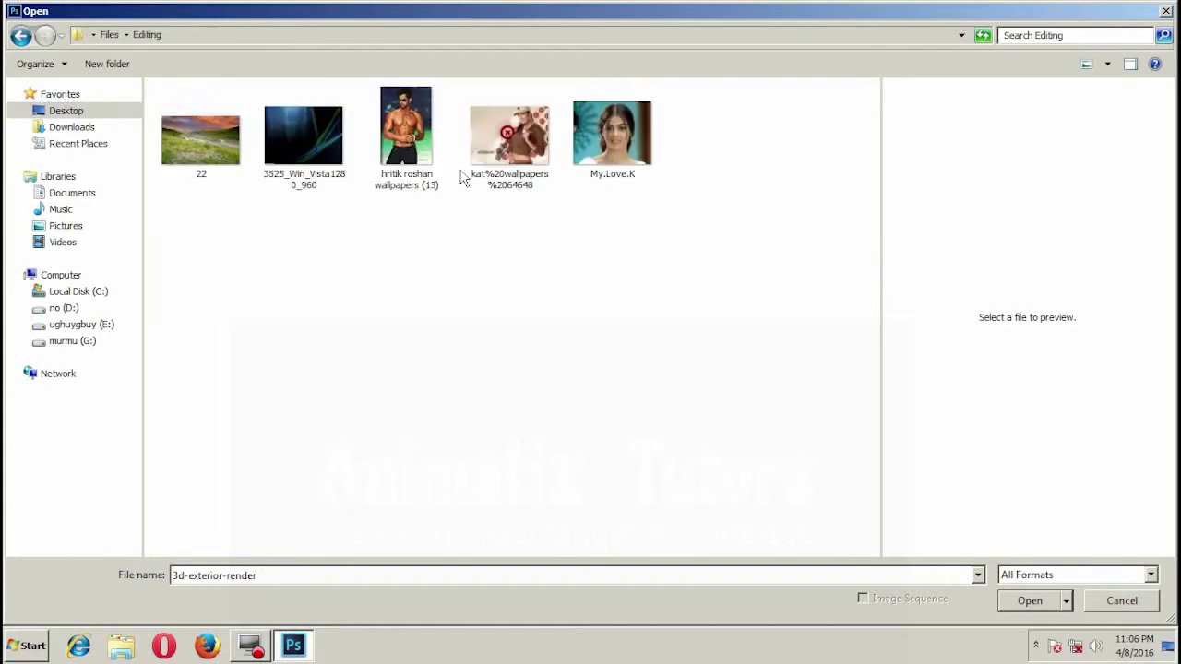
double_click(411, 150)
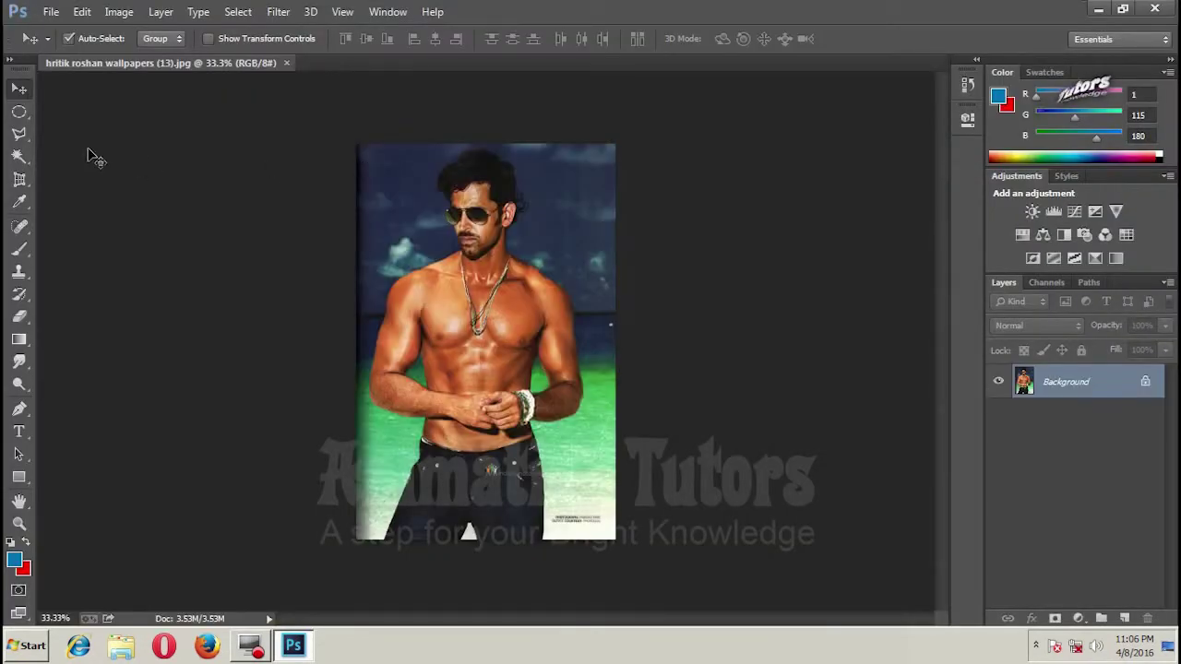
Perspective-crop the wallpaper photo with both top corners pulled inward, then apply it.
left_click(19, 179)
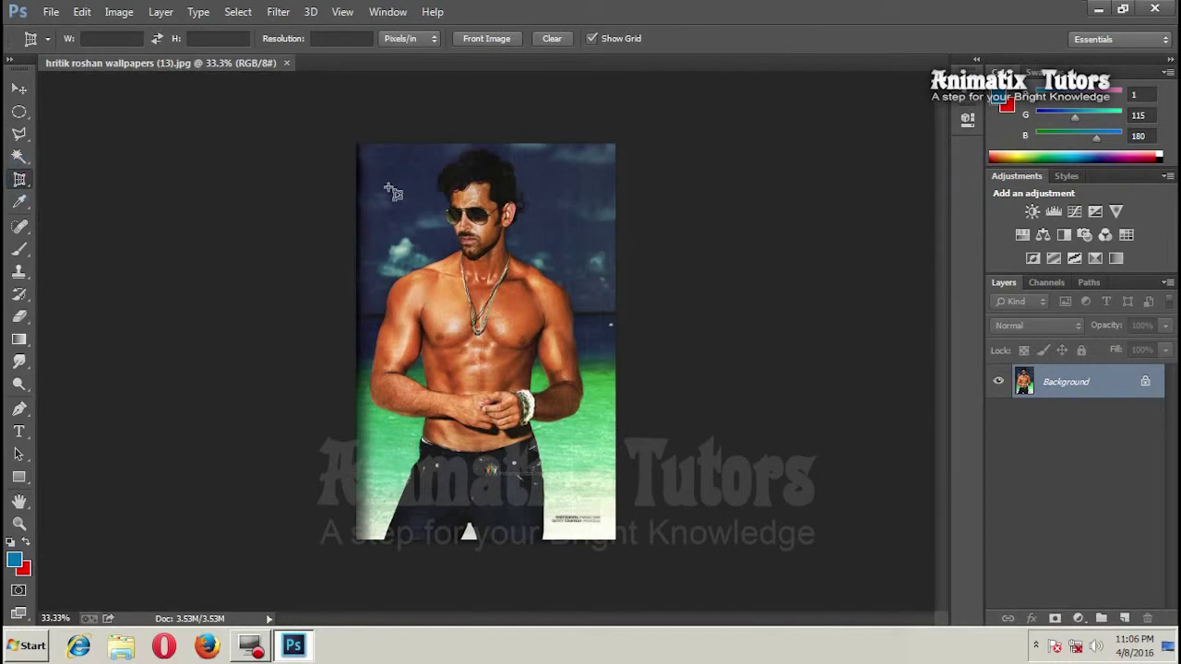
left_click_drag(360, 145, 646, 550)
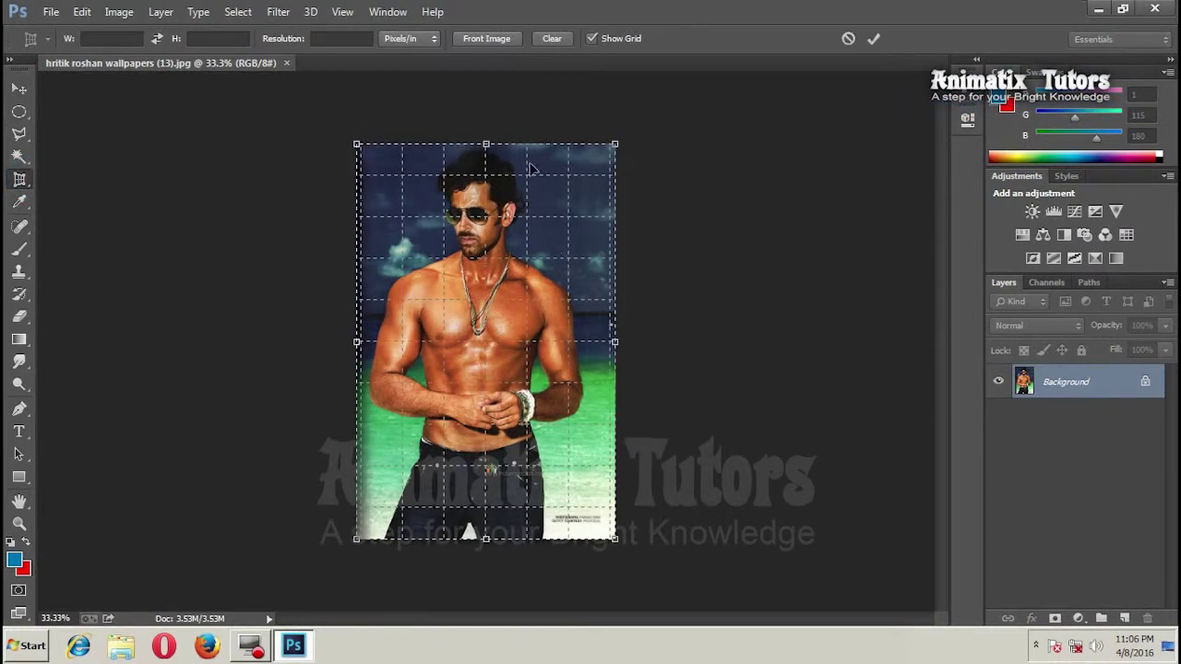
left_click_drag(614, 145, 549, 144)
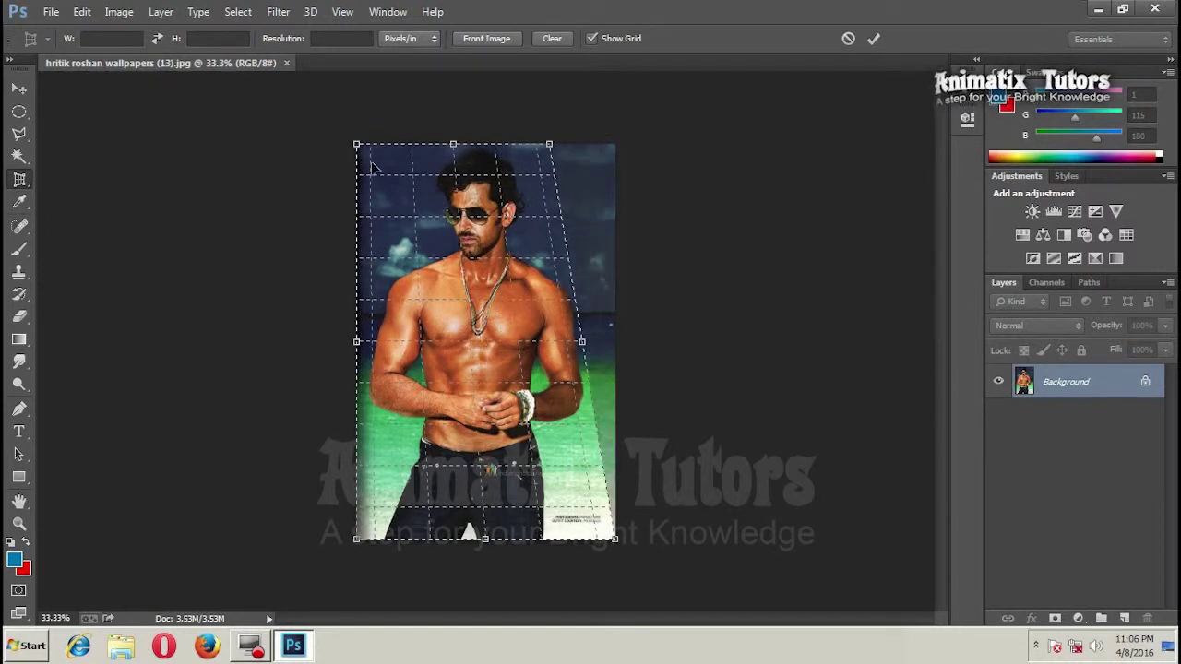
left_click_drag(357, 145, 414, 145)
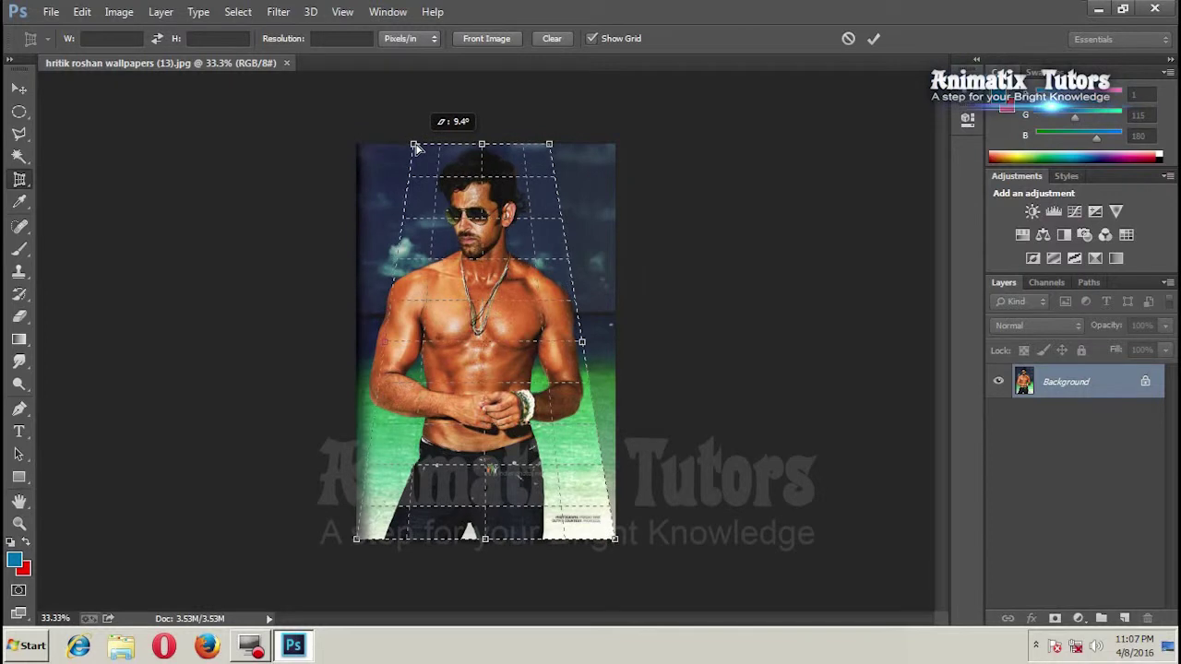
left_click_drag(381, 342, 371, 342)
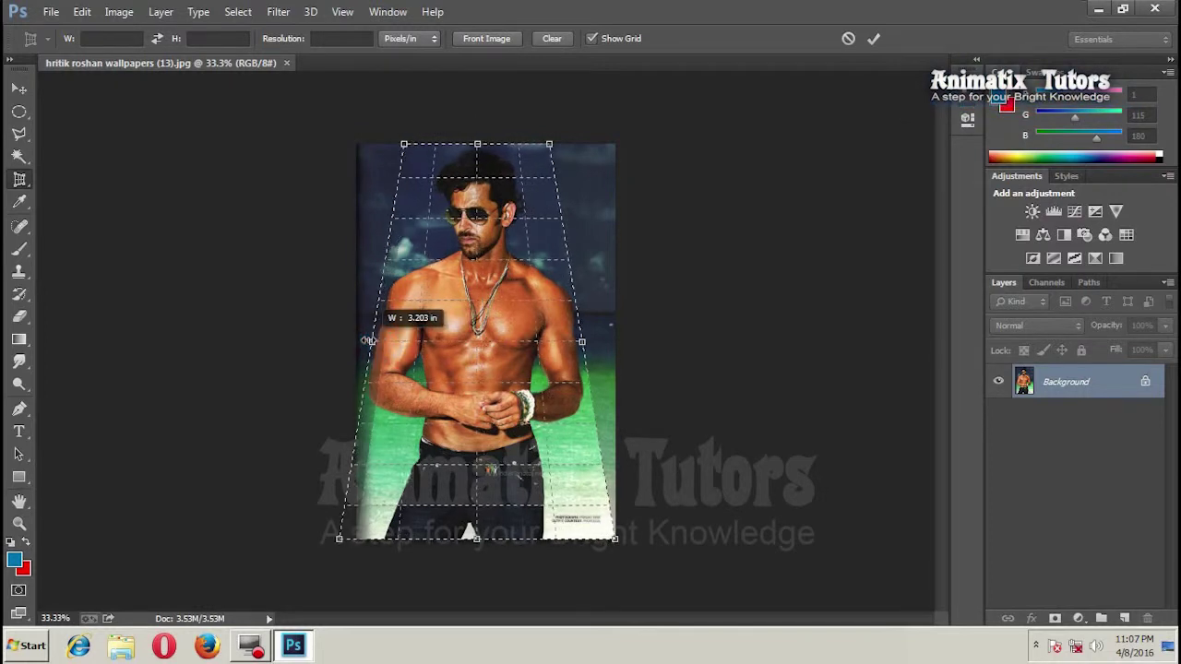
left_click_drag(409, 148, 416, 147)
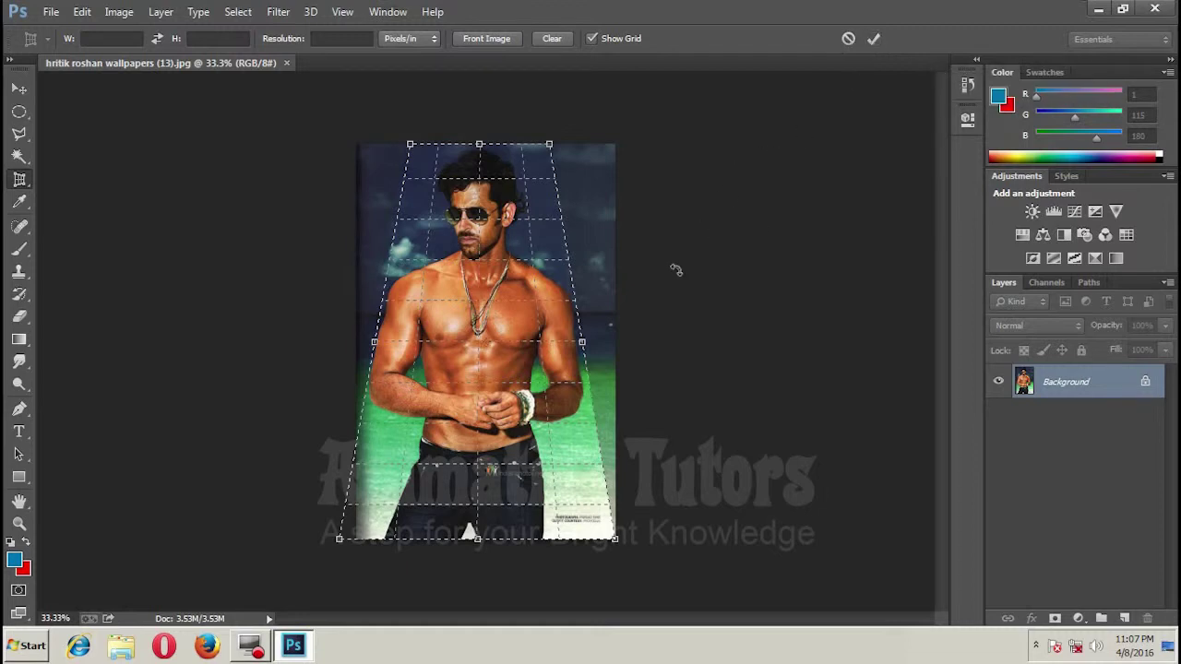
key("Return")
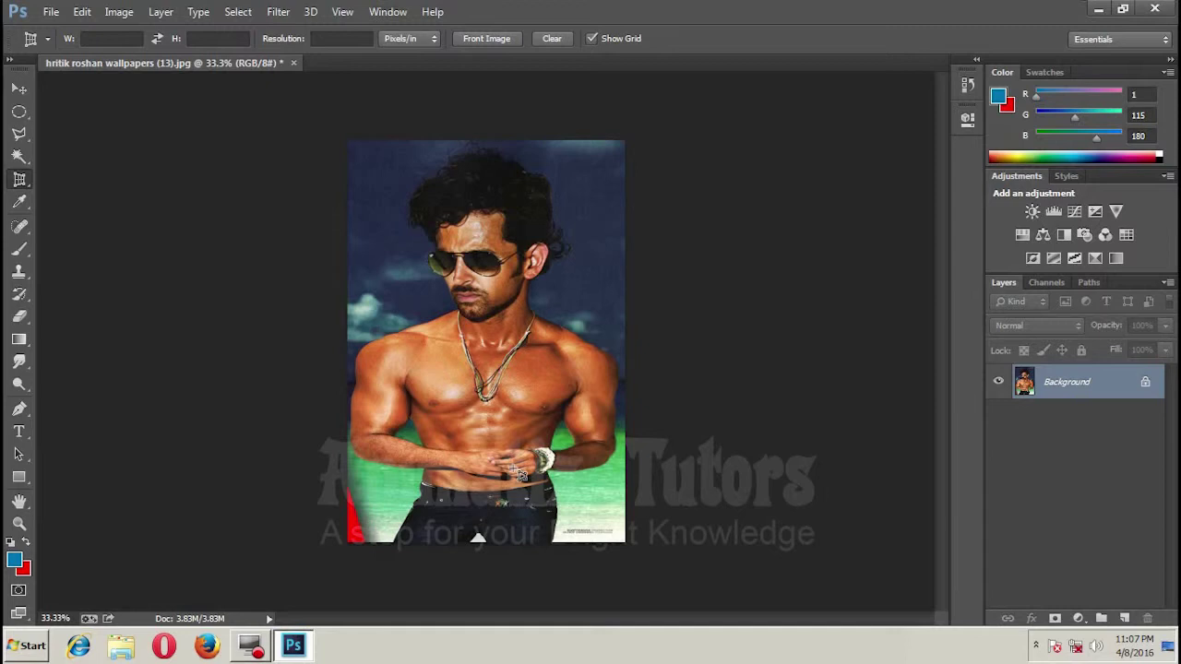
left_click(19, 87)
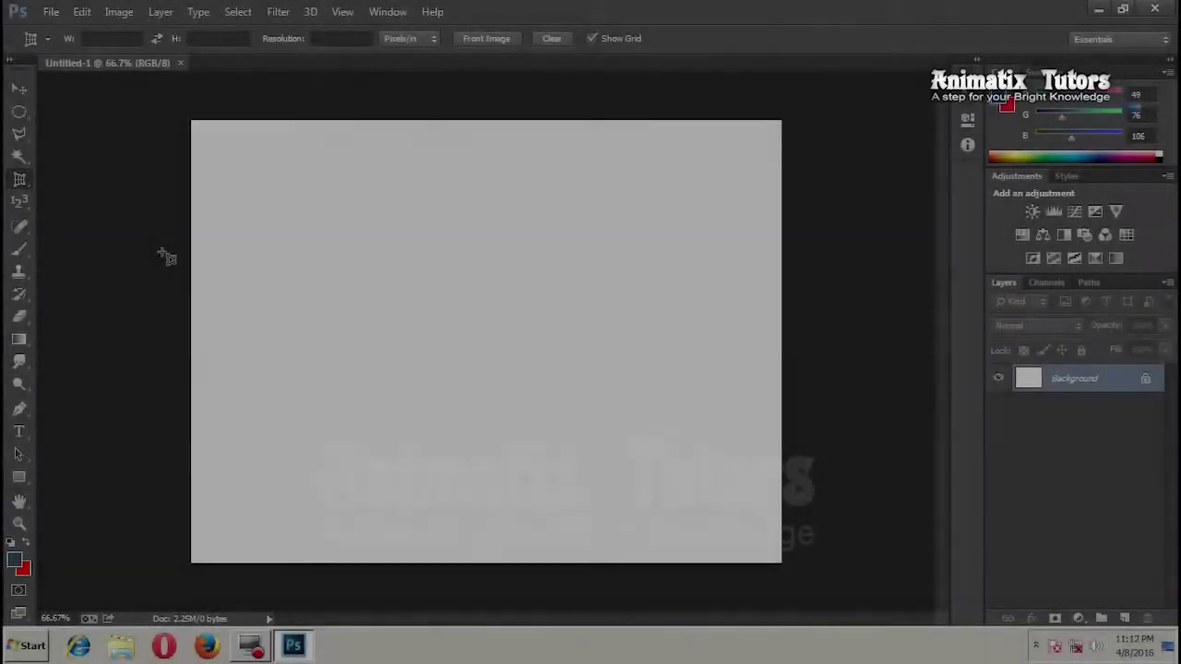
Switch to the Slice Tool from the Crop tool flyout.
right_click(22, 181)
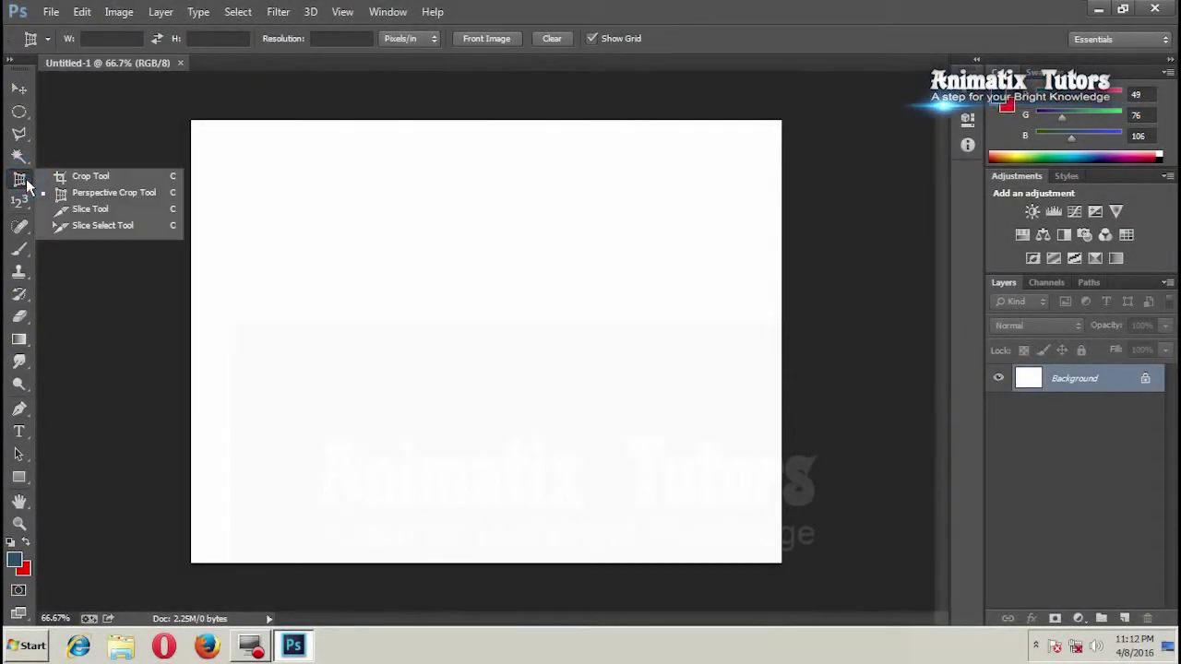
left_click(74, 215)
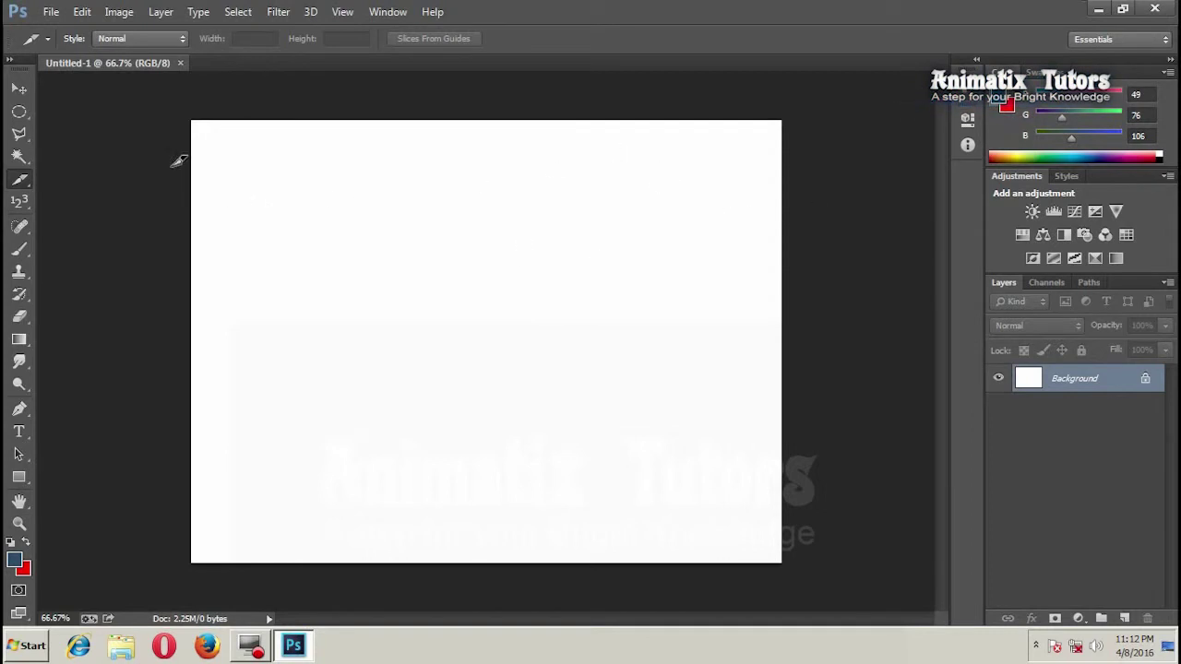
Draw five slices: top-right block, thin middle strip, wide lower box, upper strip, small header box.
left_click_drag(611, 158, 737, 298)
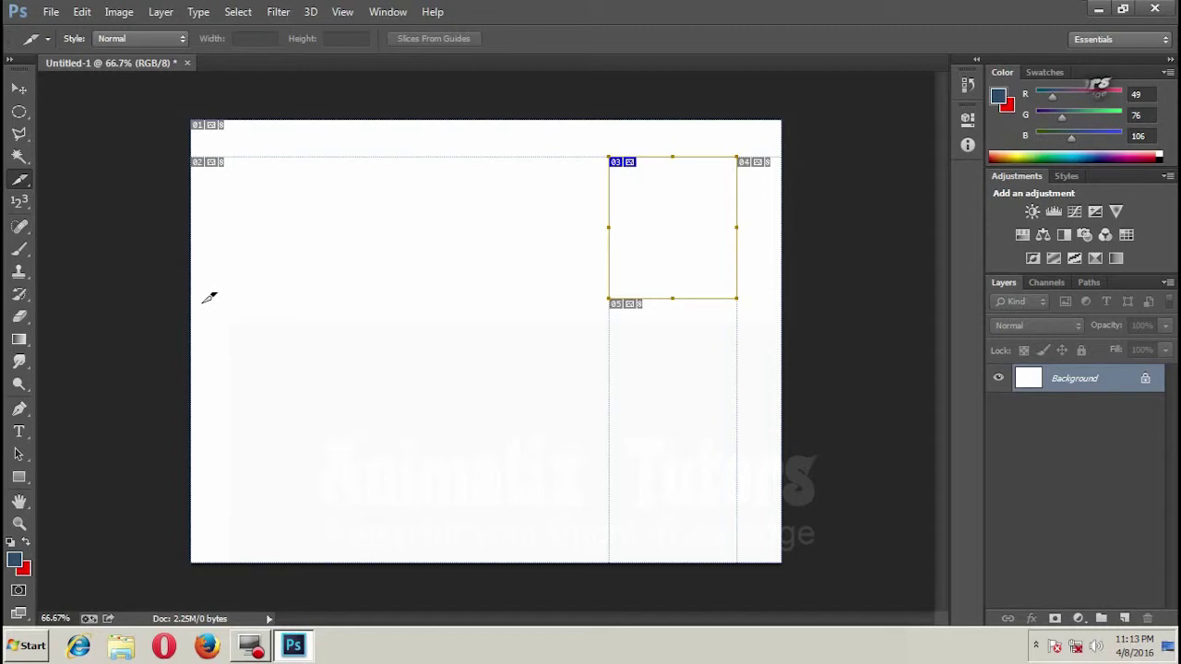
left_click_drag(203, 300, 599, 320)
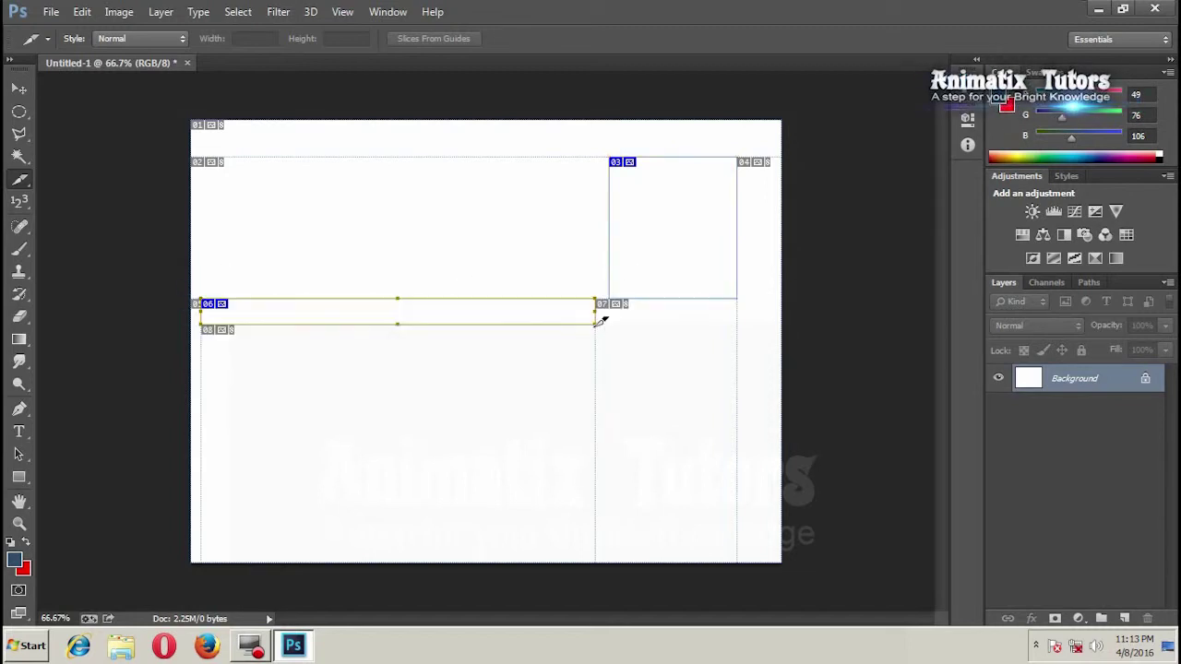
left_click_drag(248, 358, 763, 456)
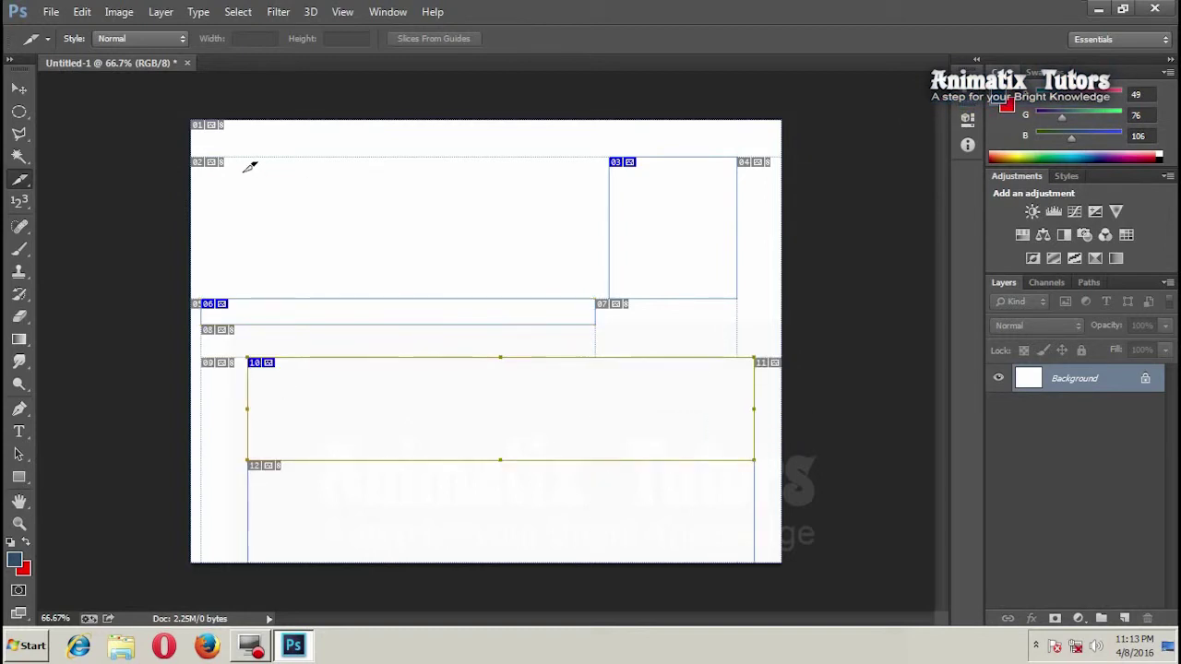
mouse_move(239, 165)
left_mouse_down()
mouse_move(539, 190)
mouse_move(612, 169)
mouse_move(596, 185)
left_mouse_up()
mouse_move(679, 128)
left_mouse_down()
mouse_move(748, 134)
mouse_move(738, 146)
left_mouse_up()
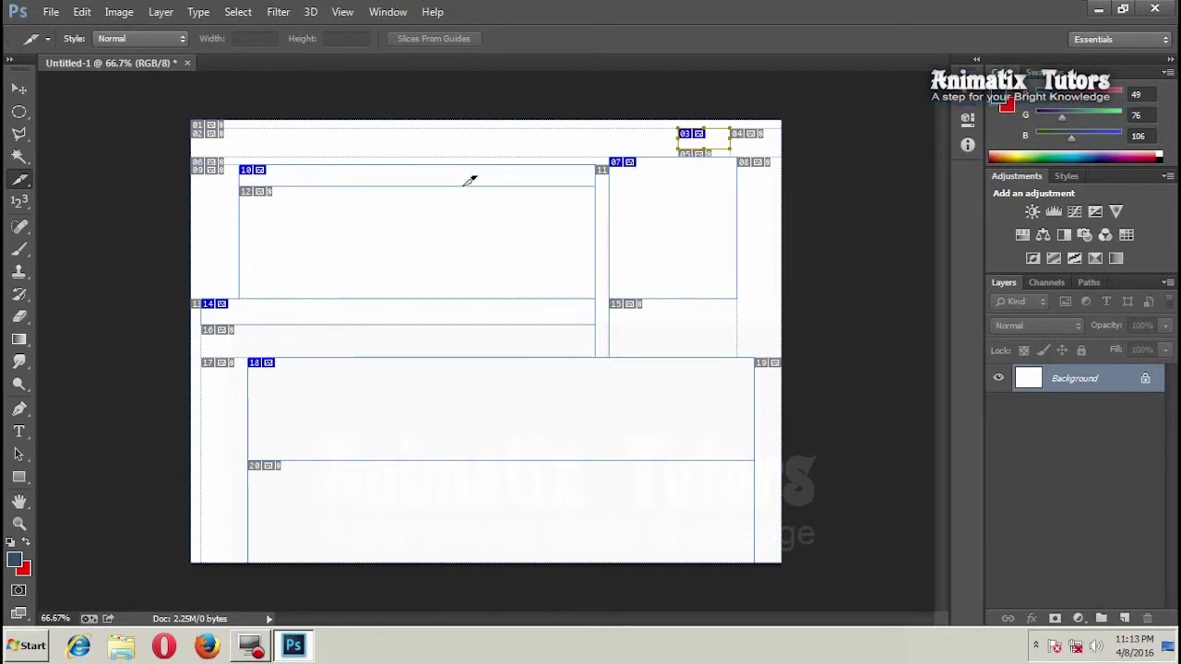
Choose the Note Tool and add notes reading 'Picture' and 'Company Name'.
left_click(20, 203)
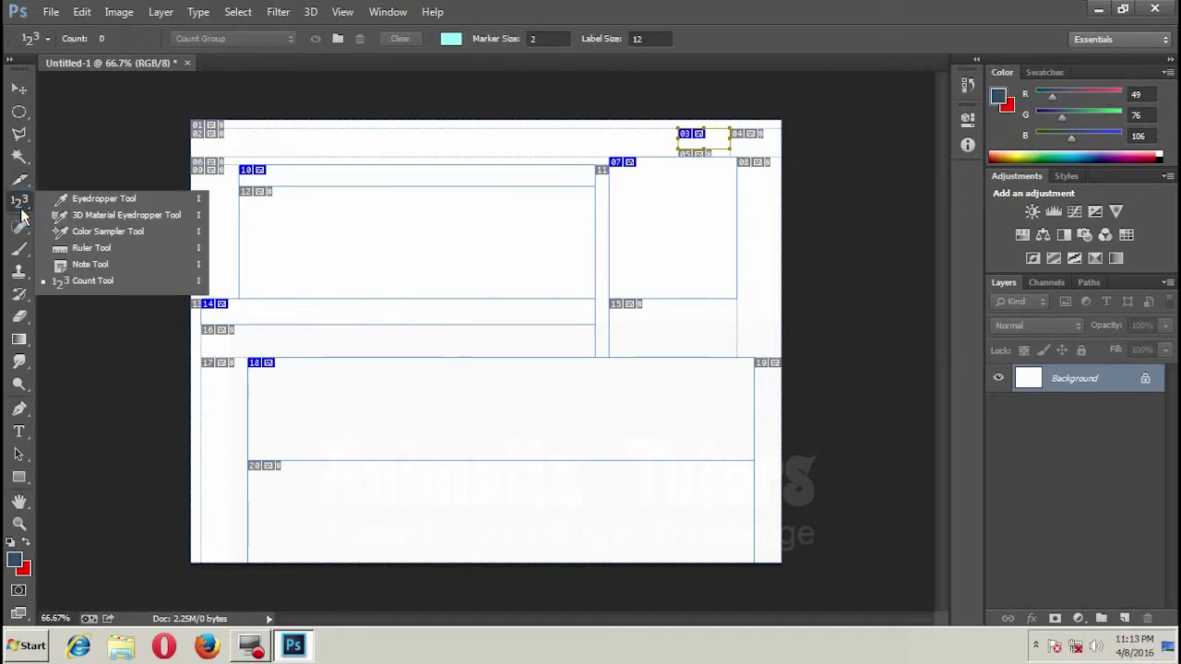
left_click(90, 265)
left_click(659, 210)
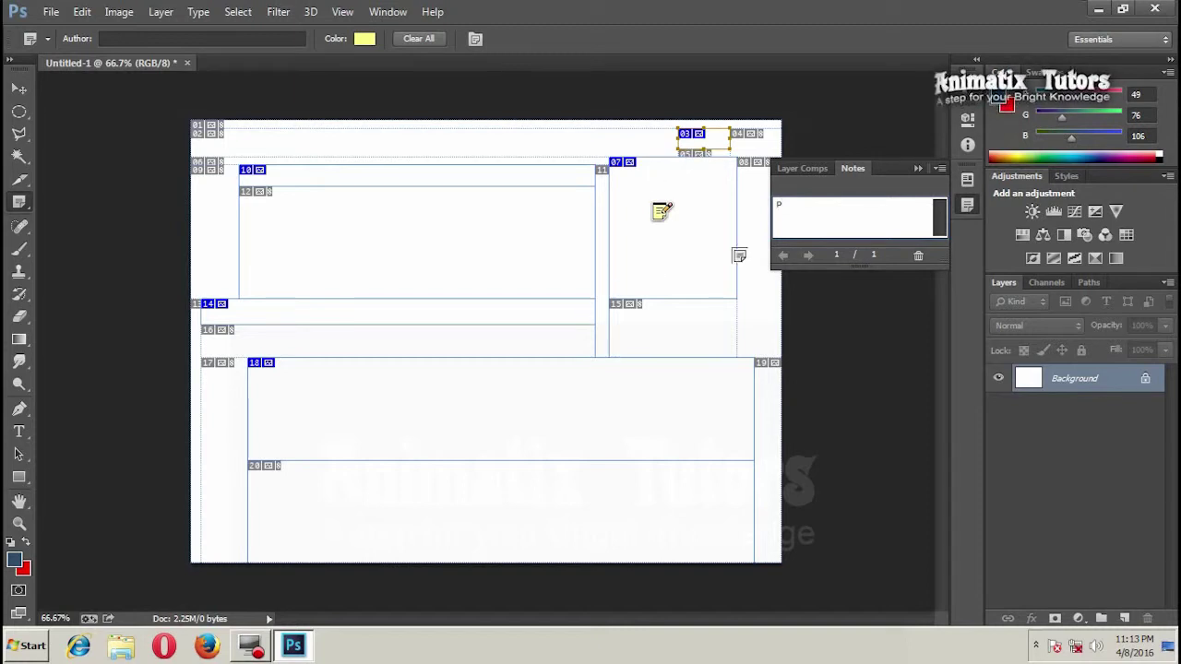
type("icture")
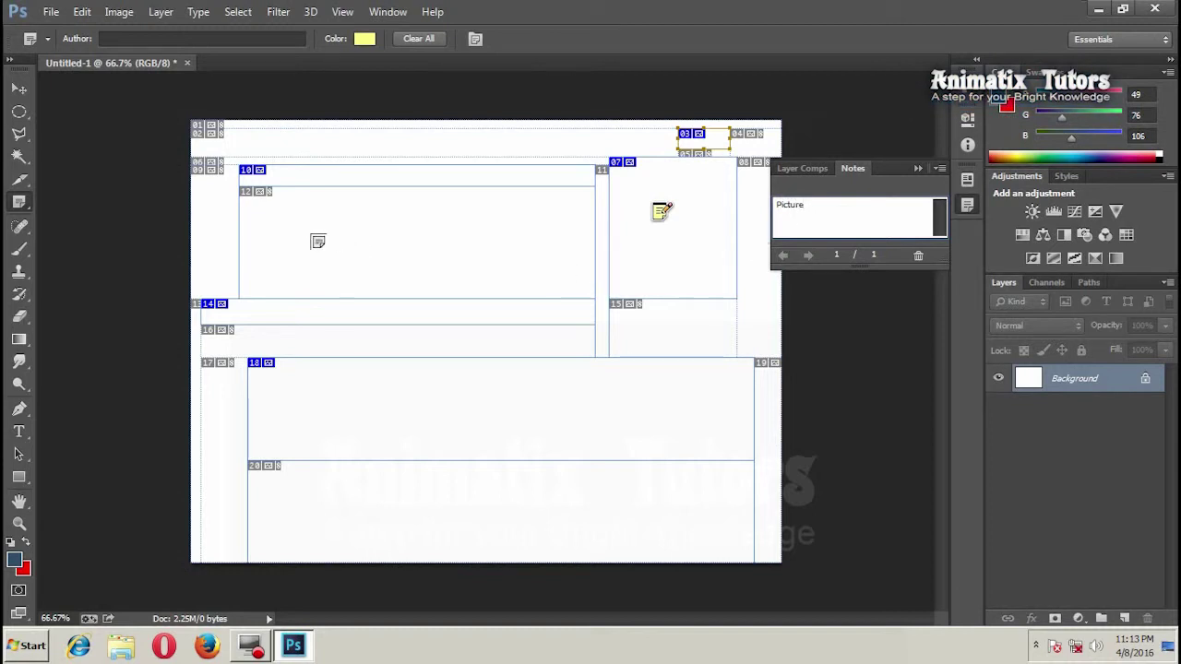
left_click(323, 172)
type("Comp")
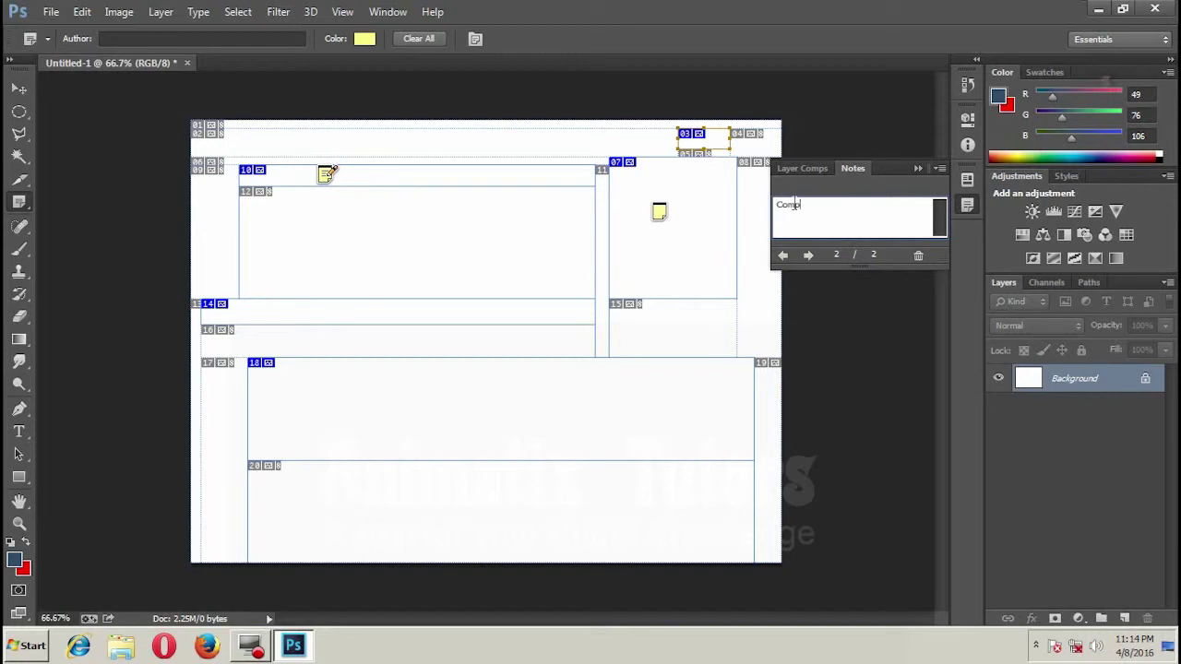
type("any ")
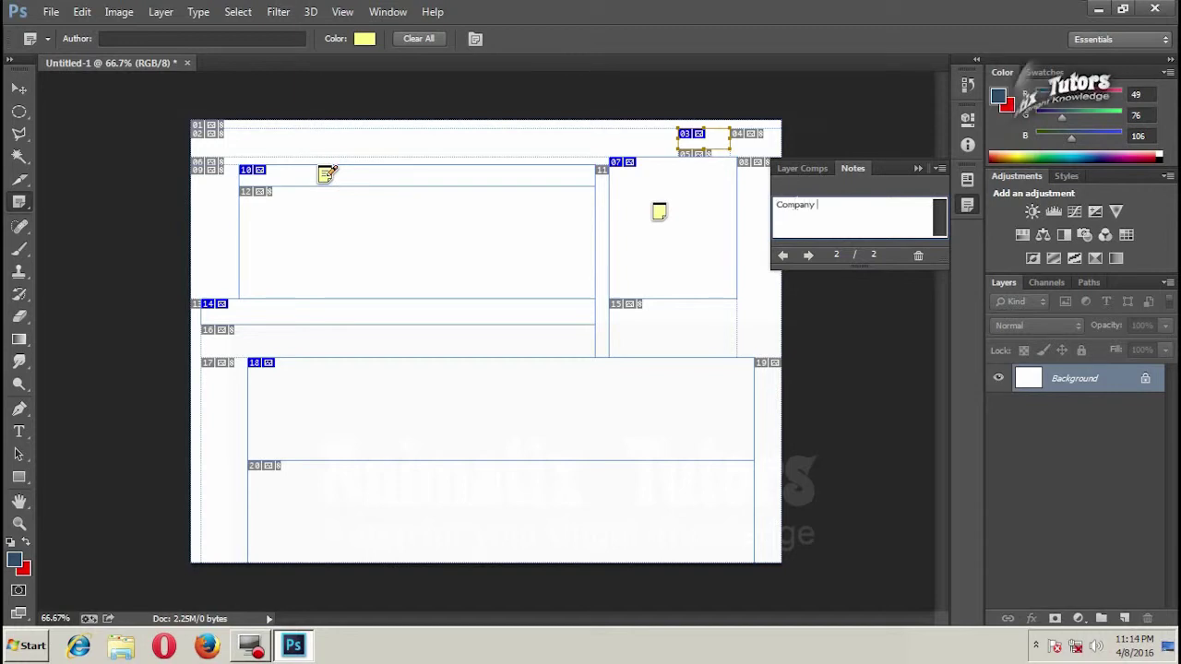
type("N")
type("me")
Add a 'Detail' note in the large box and a 'Company logo' note by the header slice.
left_click(351, 249)
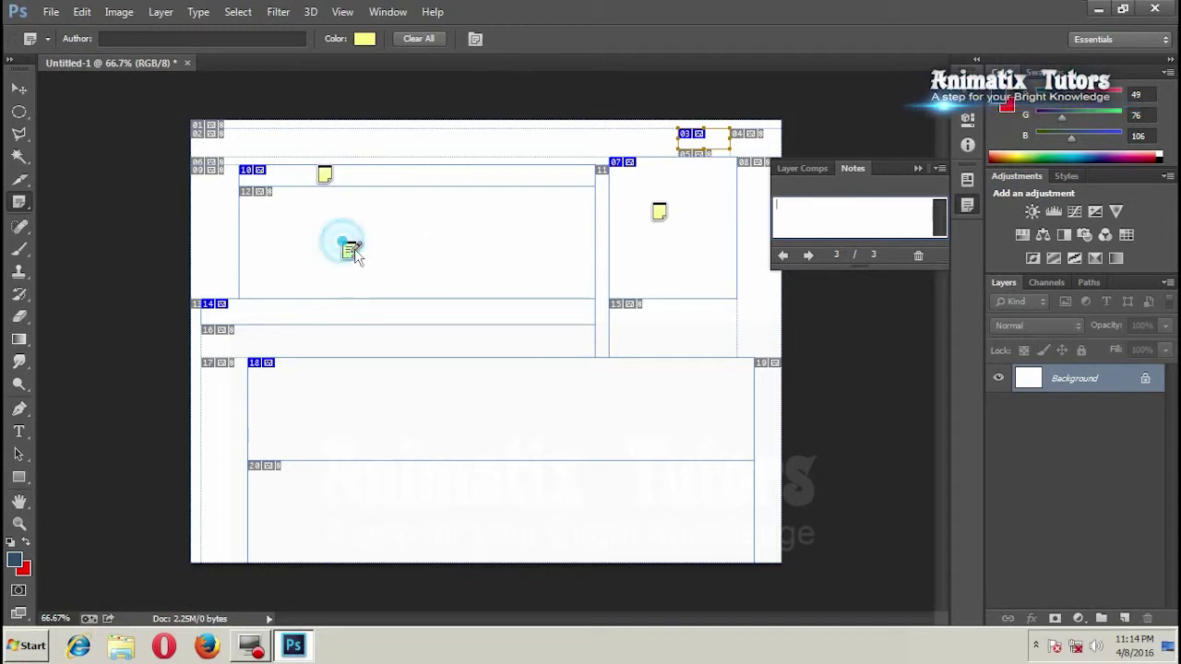
left_click(347, 248)
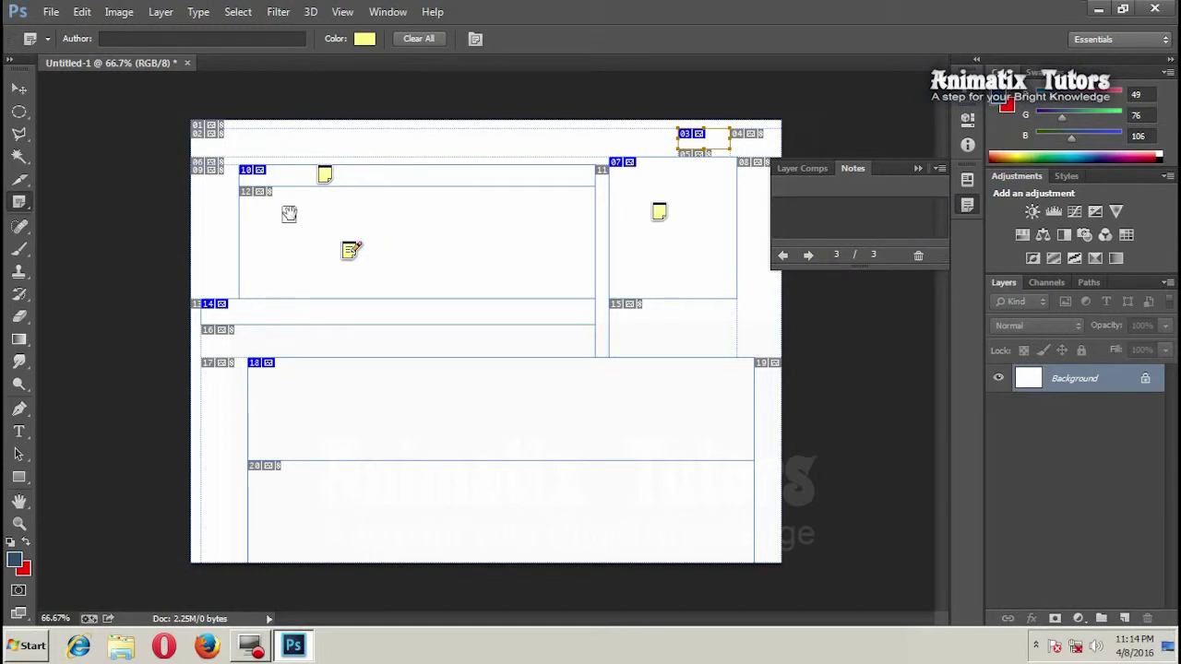
left_click_drag(350, 249, 295, 229)
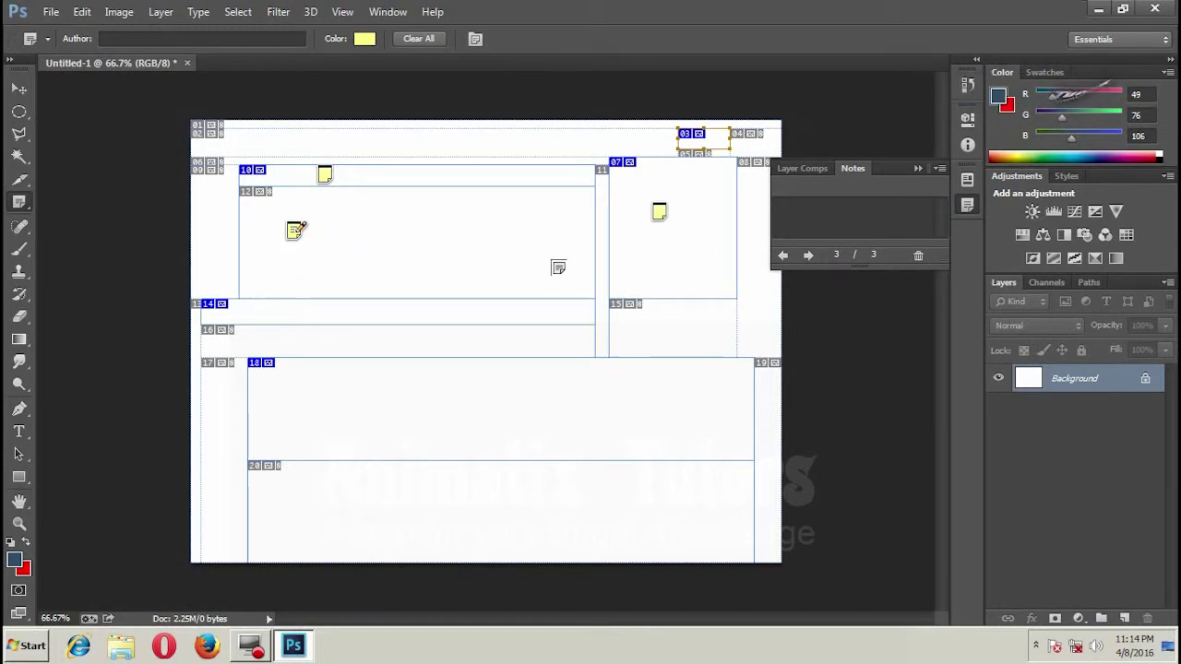
left_click(803, 222)
type("De")
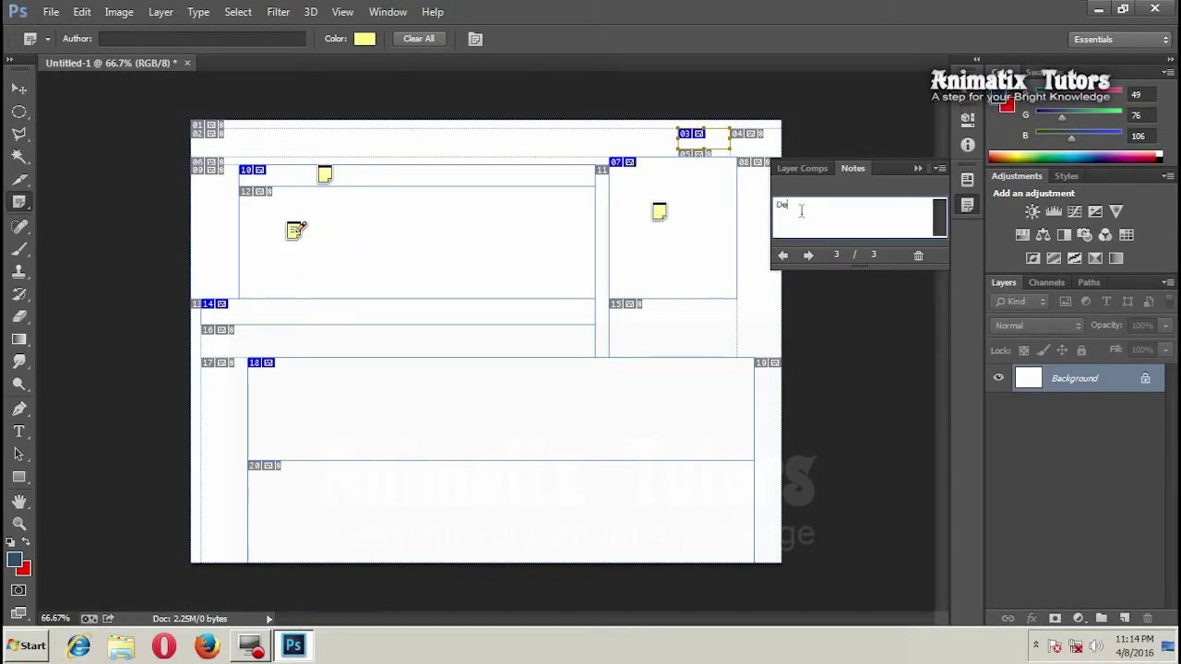
type("tail")
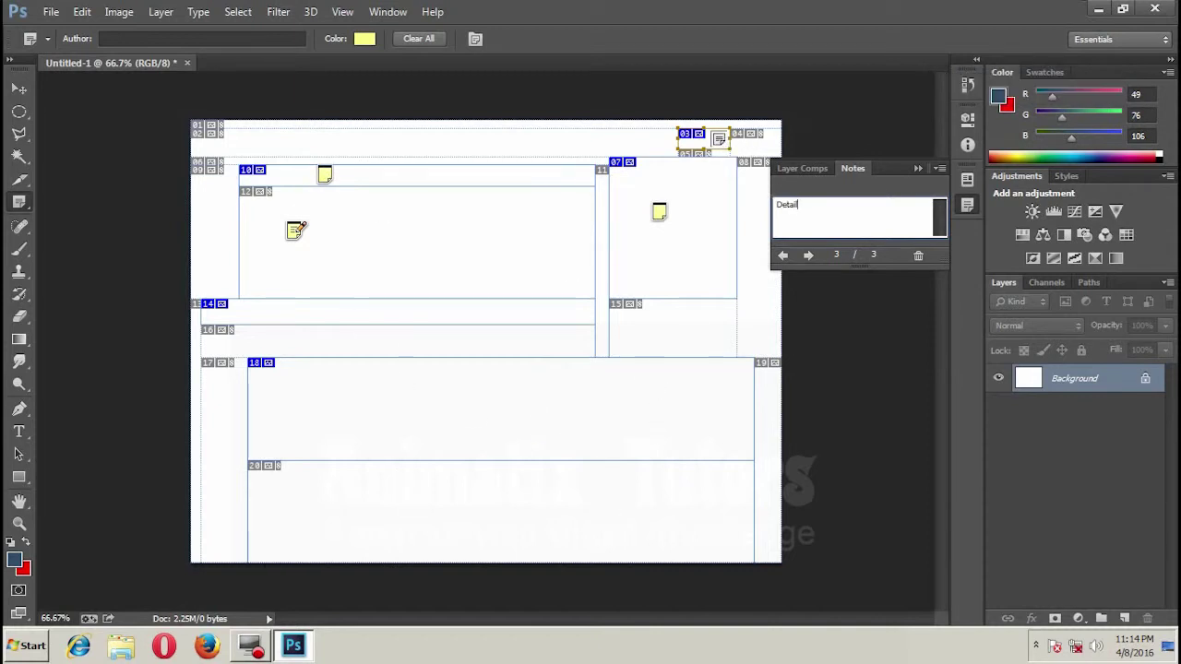
left_click(720, 137)
type("logo")
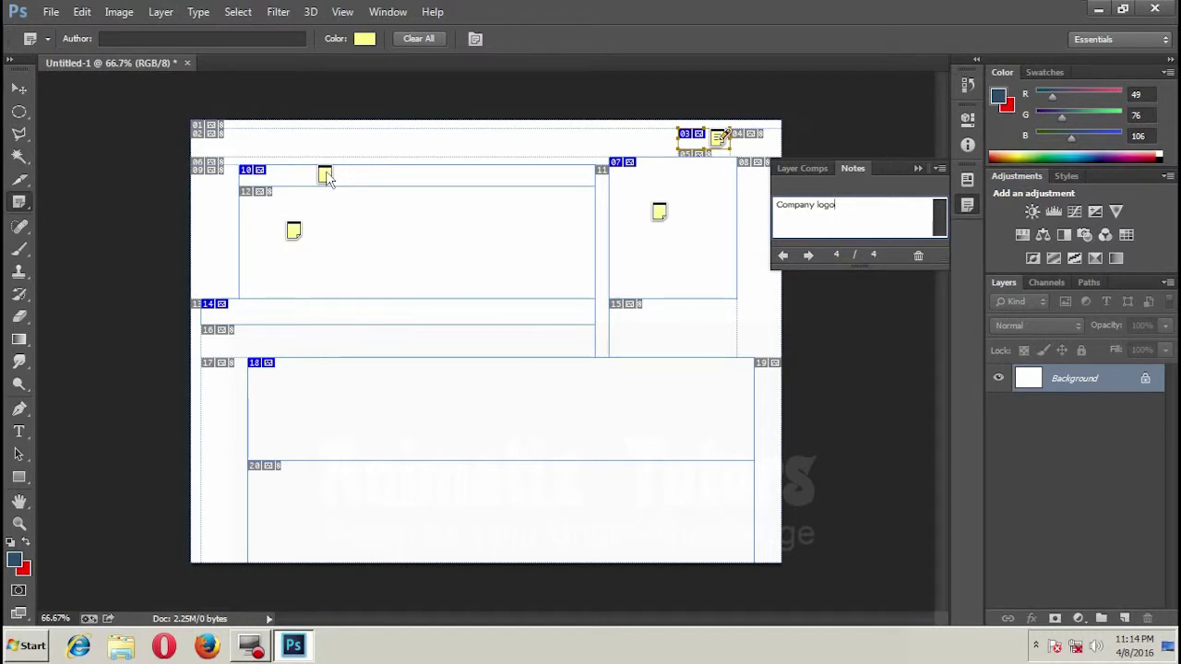
left_click(325, 175)
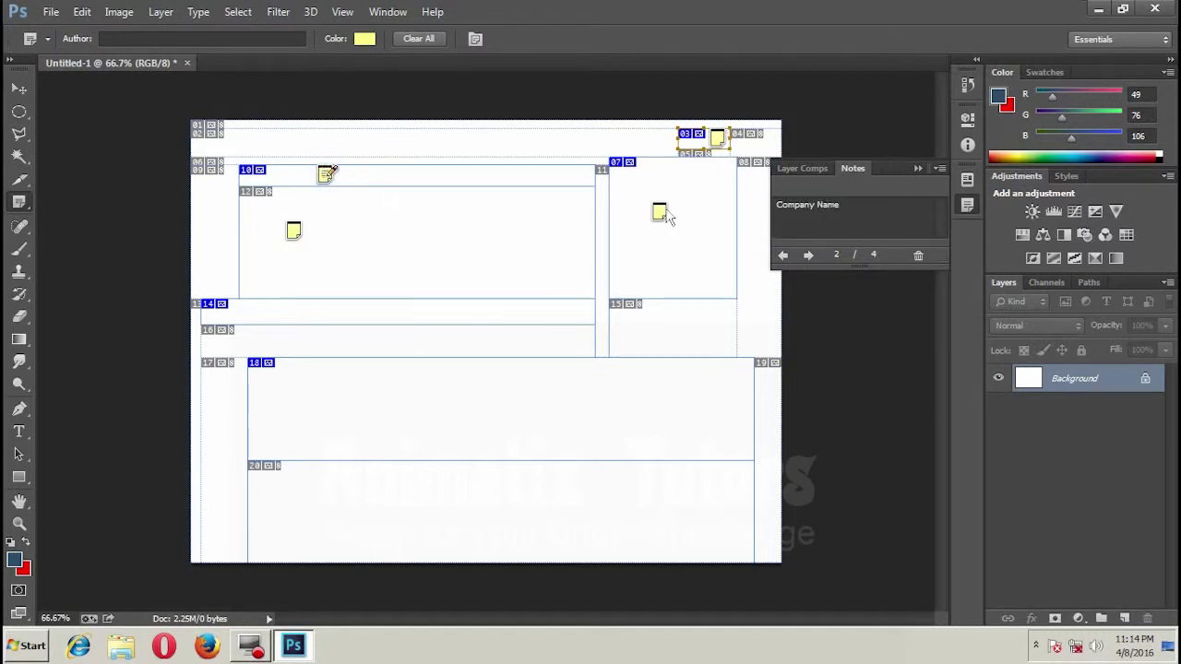
left_click(294, 230)
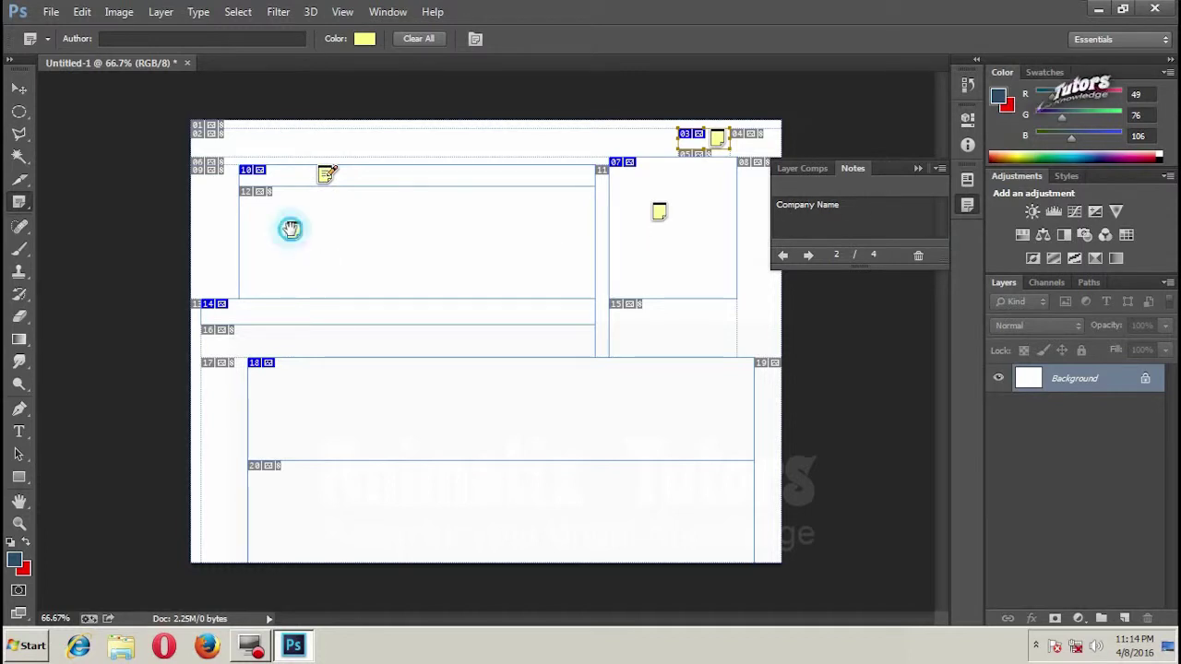
left_click(718, 136)
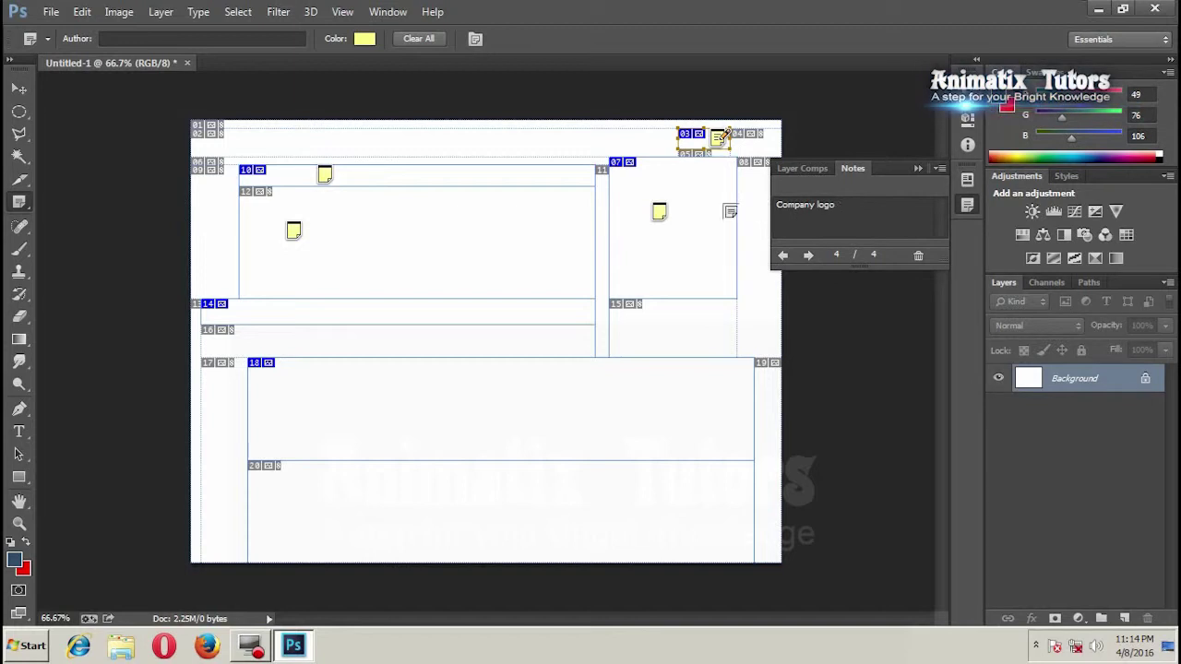
left_click(660, 212)
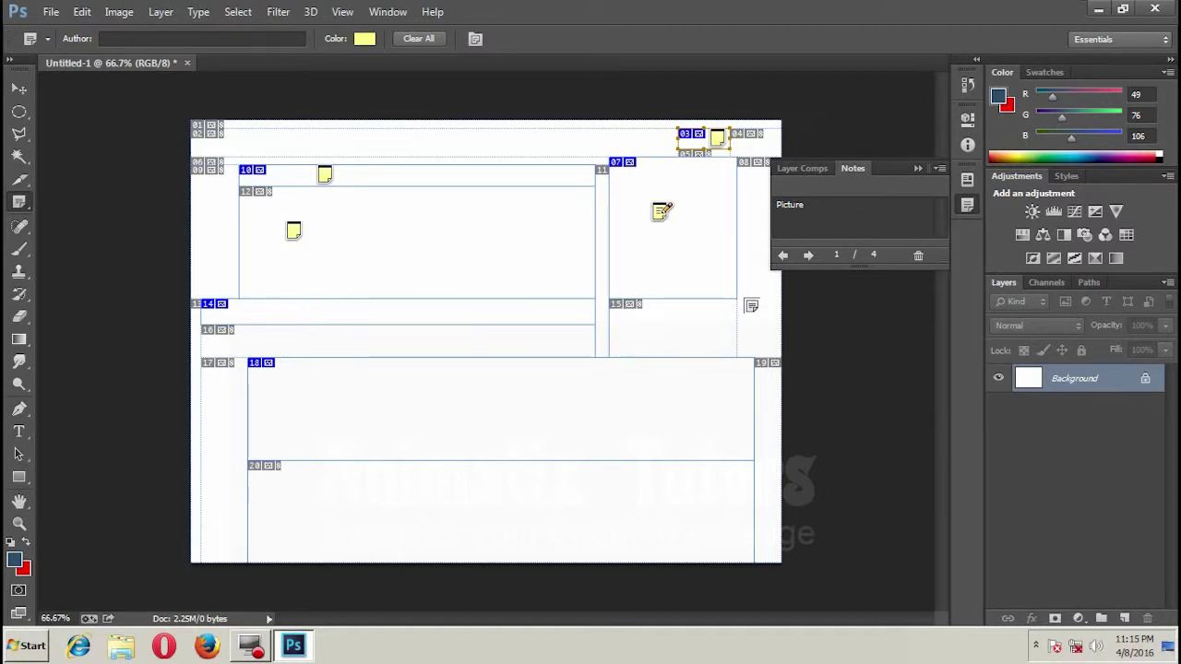
Choose the Count Tool and place four numbered count markers across the layout.
right_click(19, 201)
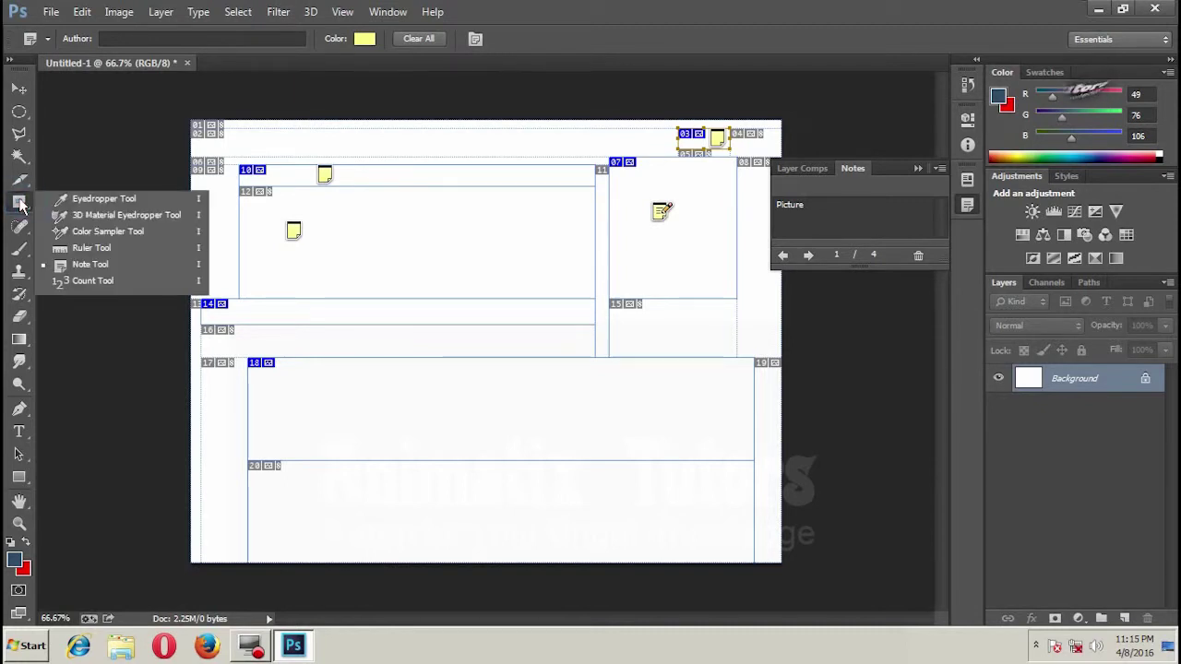
left_click(118, 282)
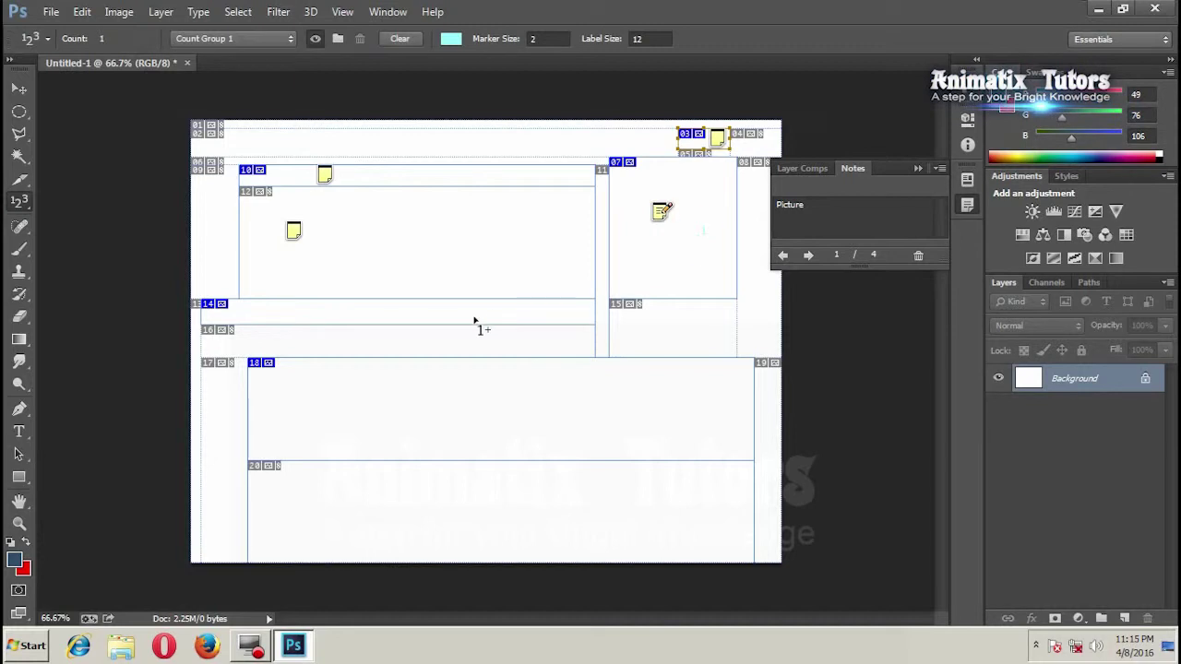
left_click(374, 173)
left_click(385, 257)
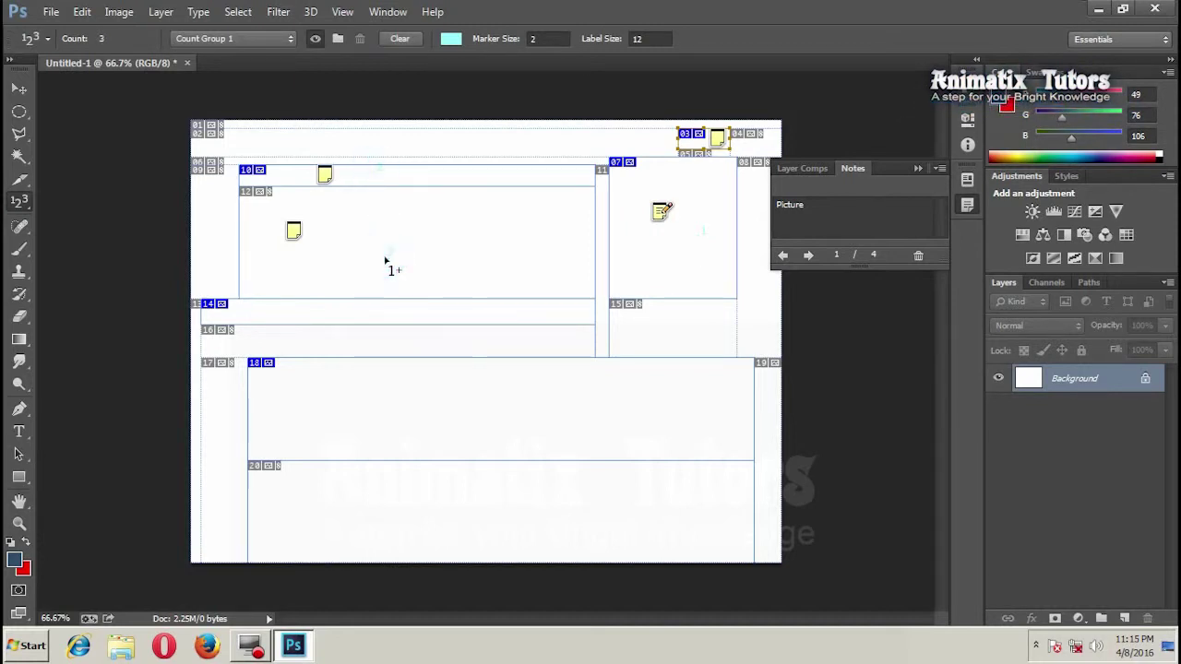
left_click(740, 118)
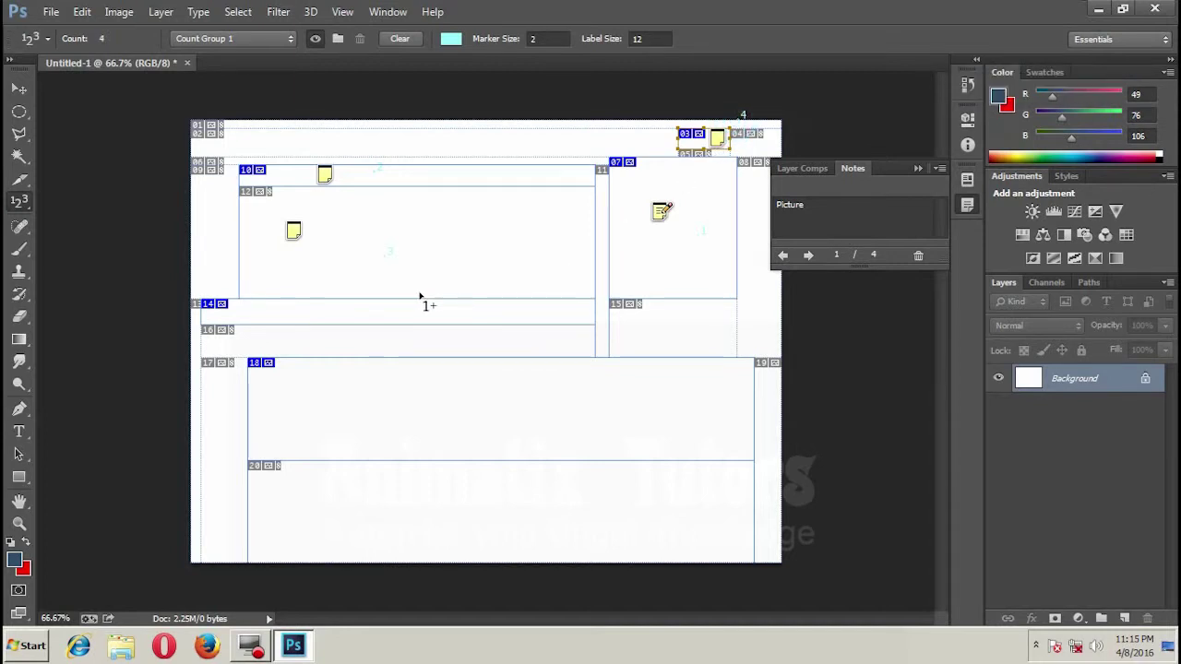
right_click(20, 202)
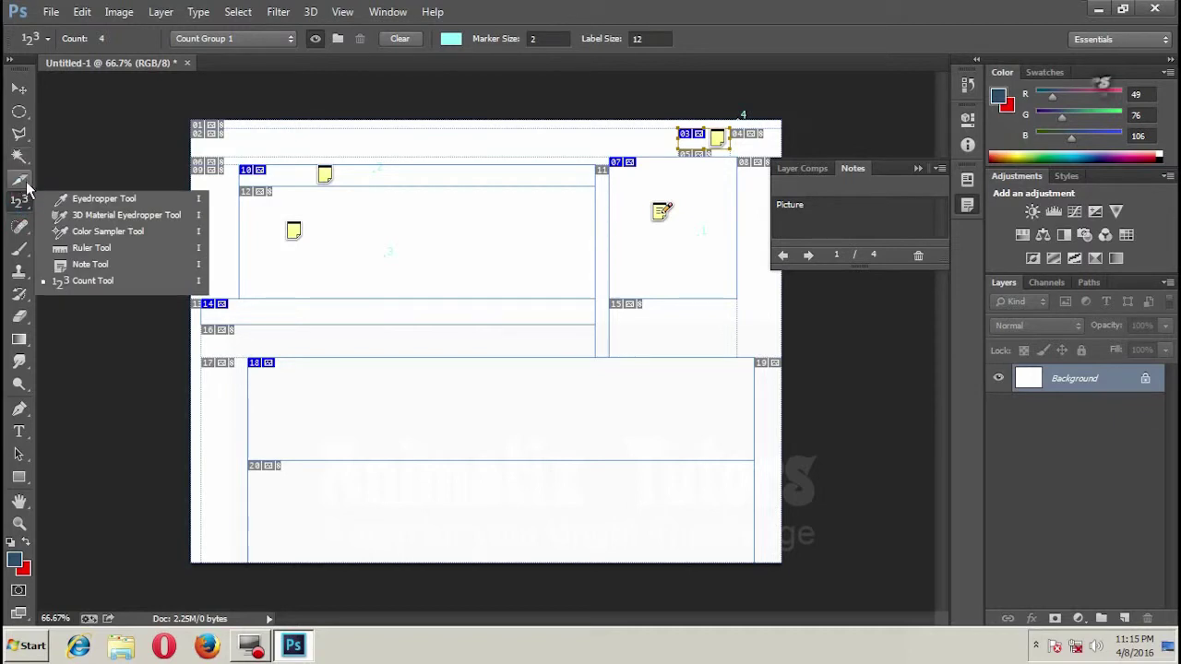
Pick the Slice Select Tool and reposition the right-hand picture slice.
left_click(20, 178)
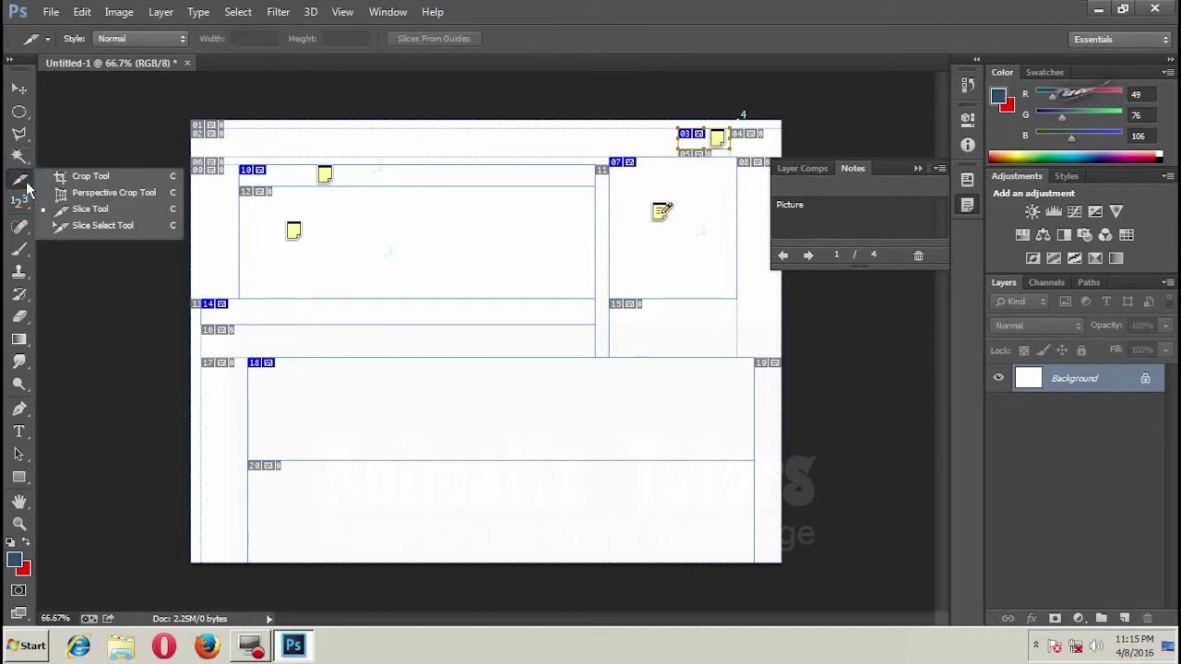
left_click(107, 230)
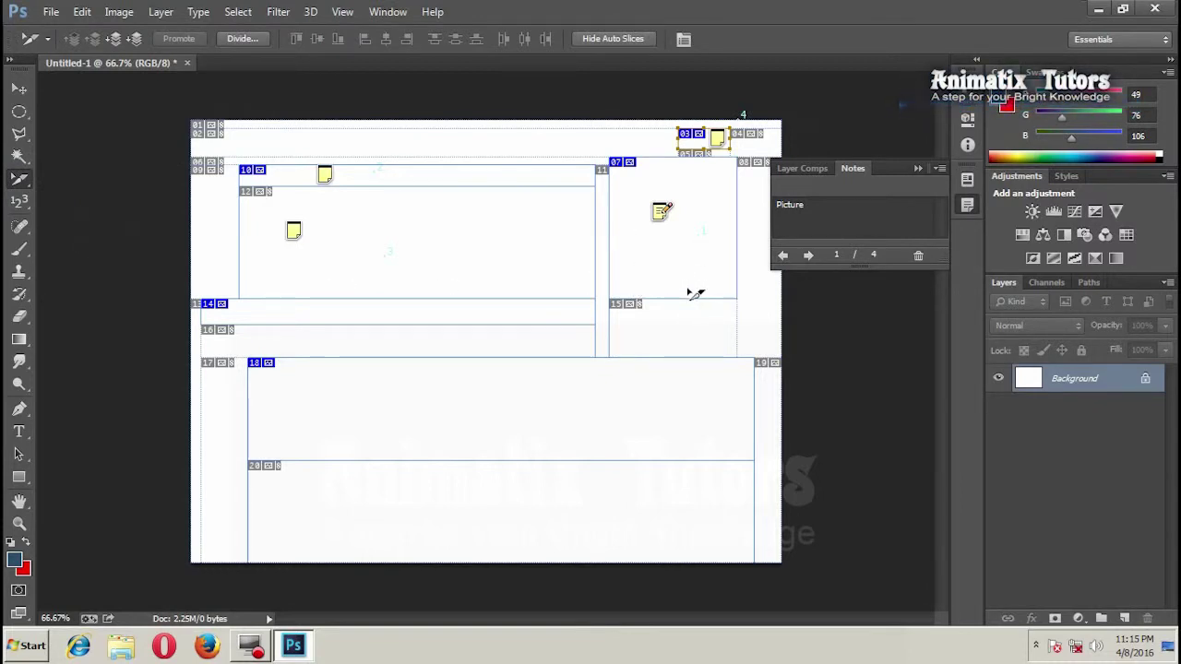
left_click_drag(730, 301, 761, 331)
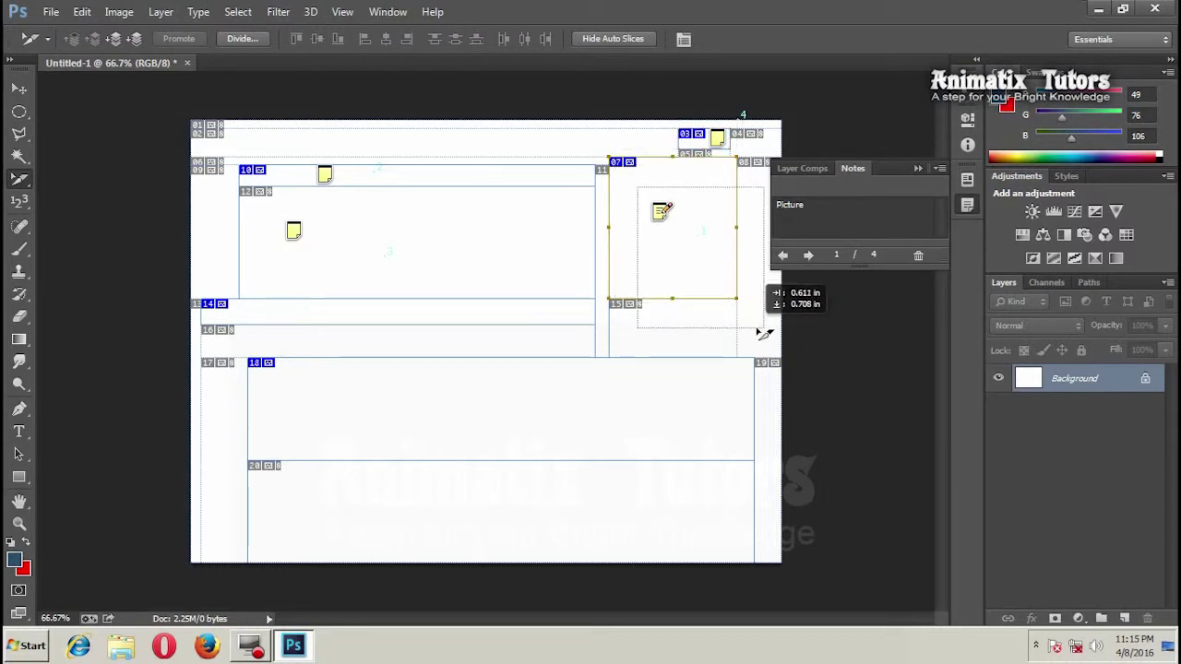
left_click_drag(764, 332, 772, 328)
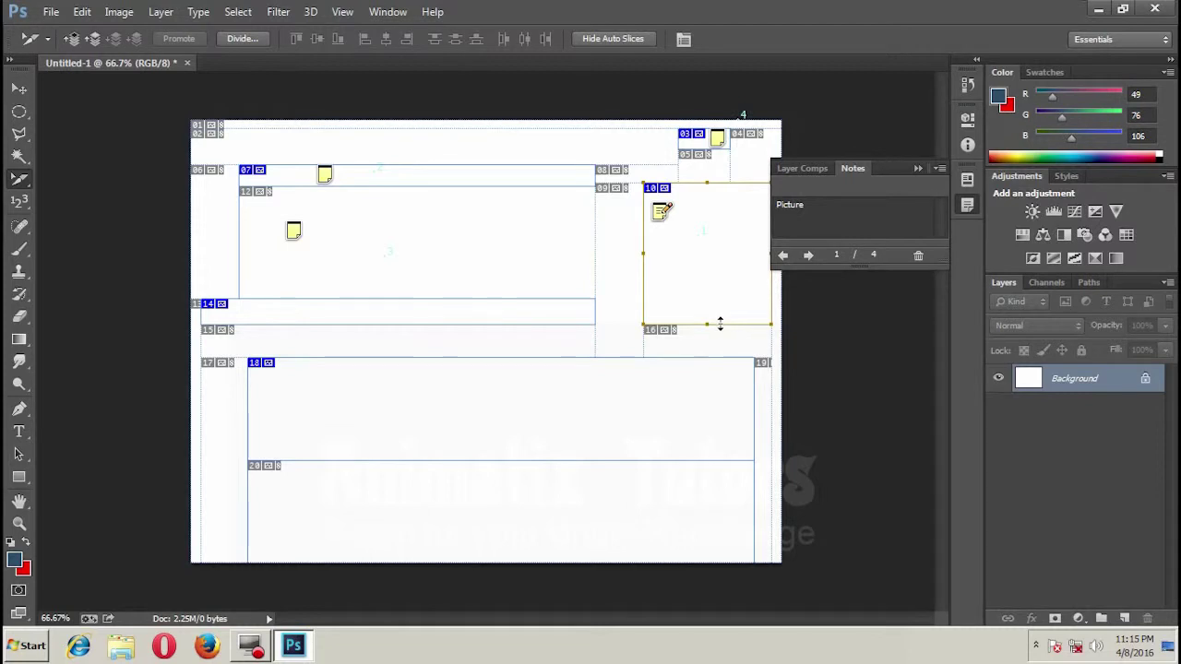
left_click_drag(739, 321, 704, 330)
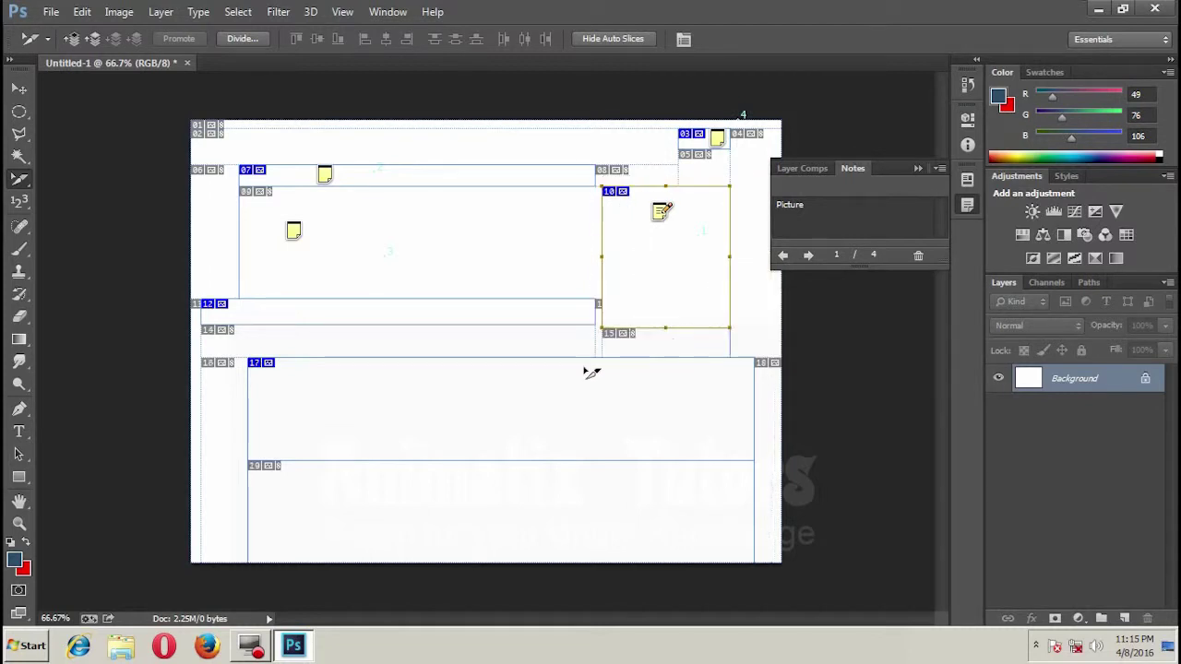
left_click(408, 167)
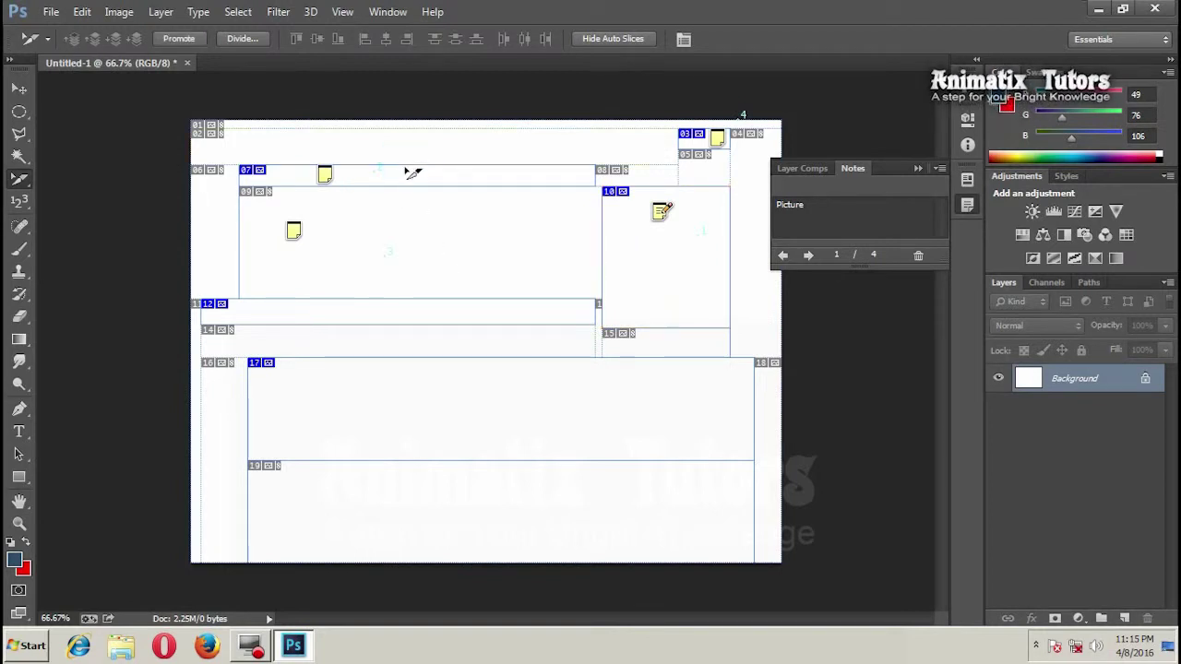
Raise the thin top strip, enlarge picture slice 11, and make top strip slice 06 deeper.
left_click_drag(408, 173, 408, 151)
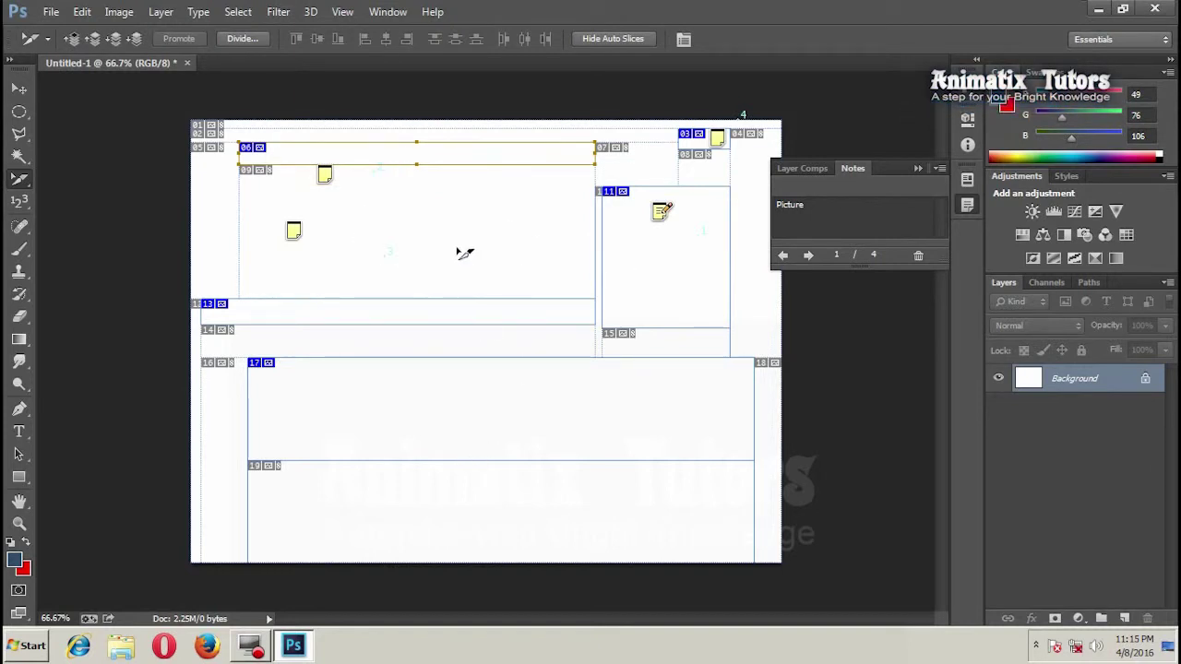
left_click(728, 300)
left_click_drag(728, 328, 754, 339)
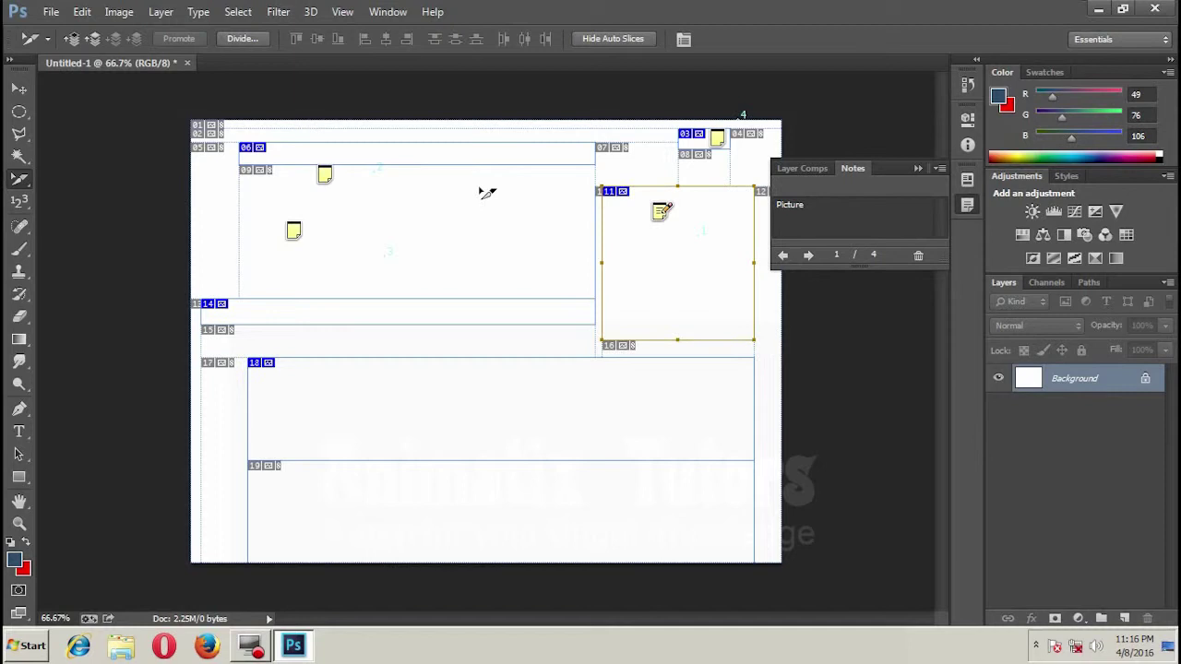
left_click(437, 163)
left_click_drag(416, 164, 421, 177)
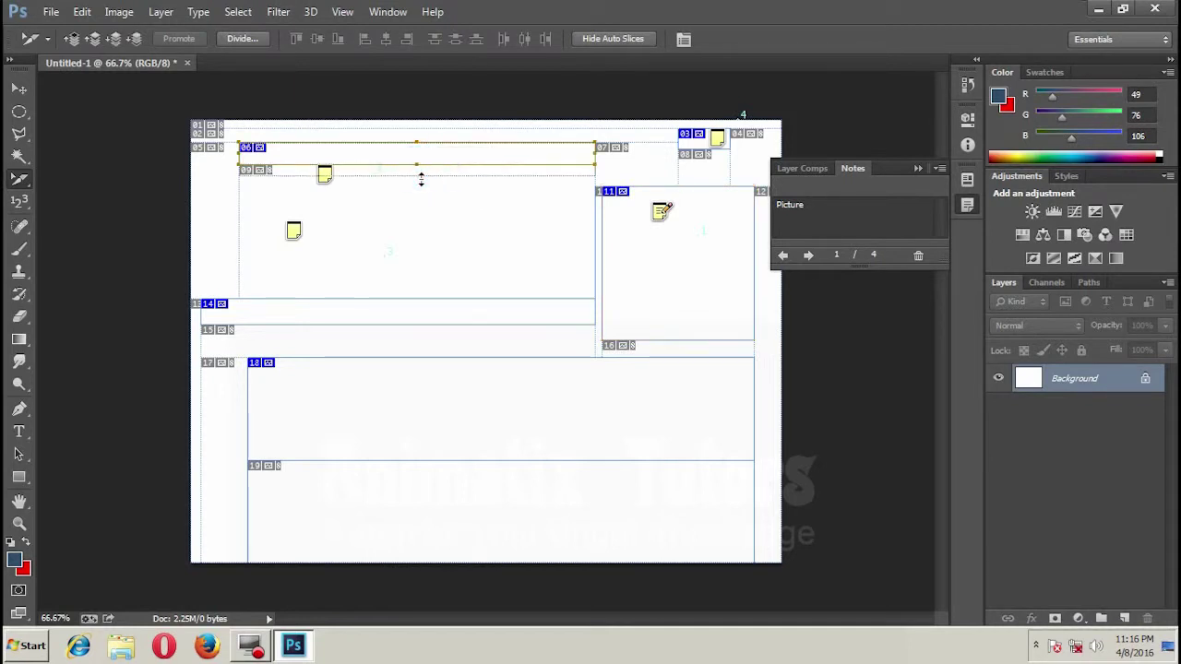
Raise the top edge of the wide horizontal slice, then switch to the Move tool.
double_click(399, 298)
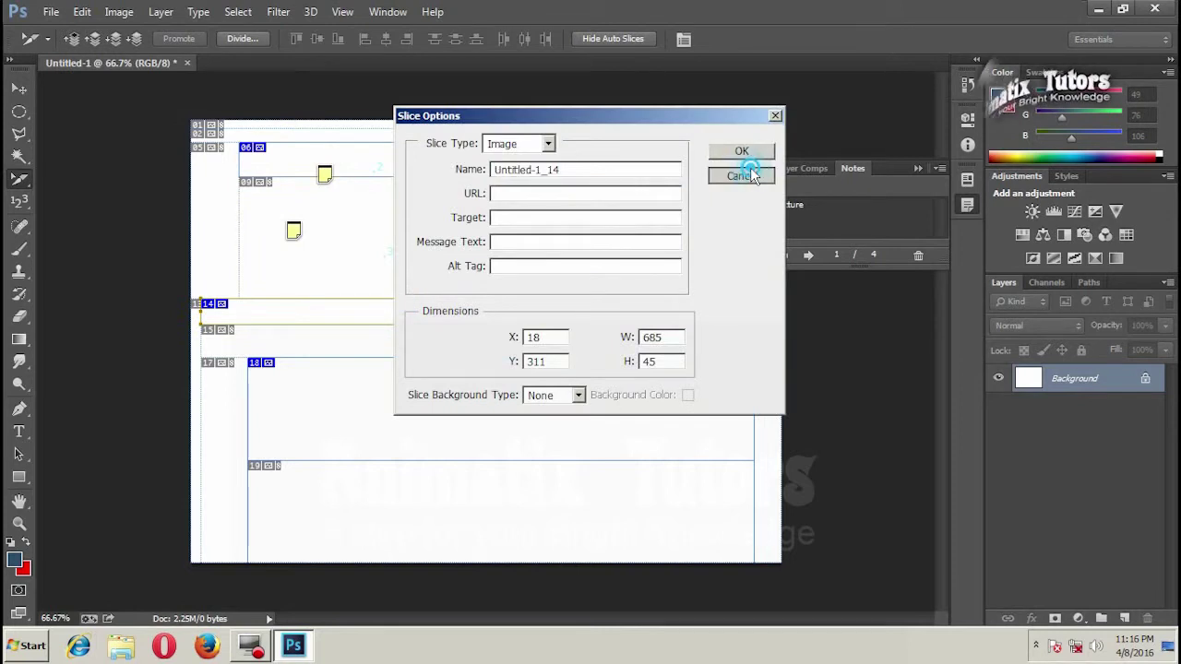
left_click(752, 176)
left_click_drag(398, 297, 401, 281)
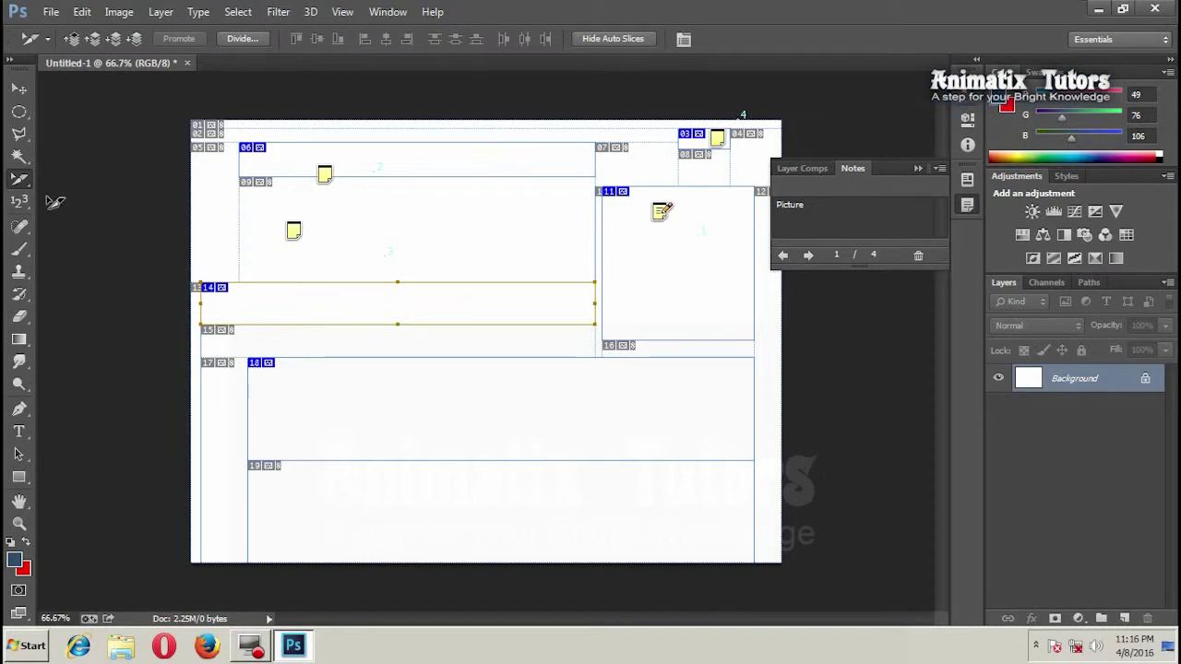
right_click(19, 179)
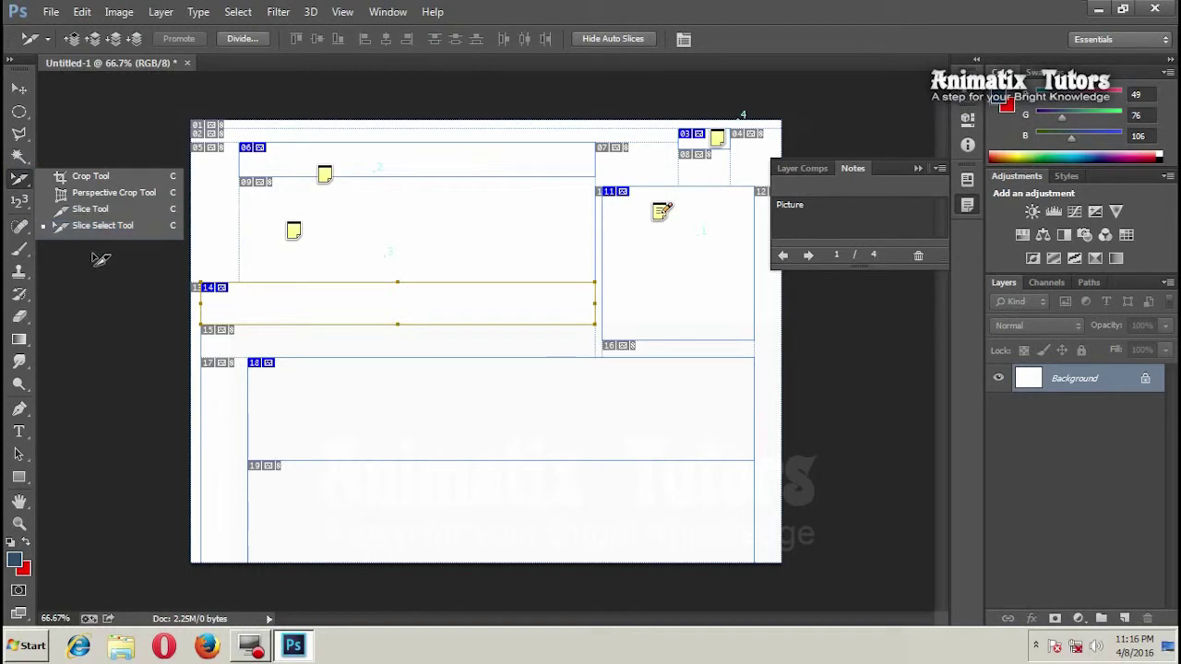
left_click(20, 89)
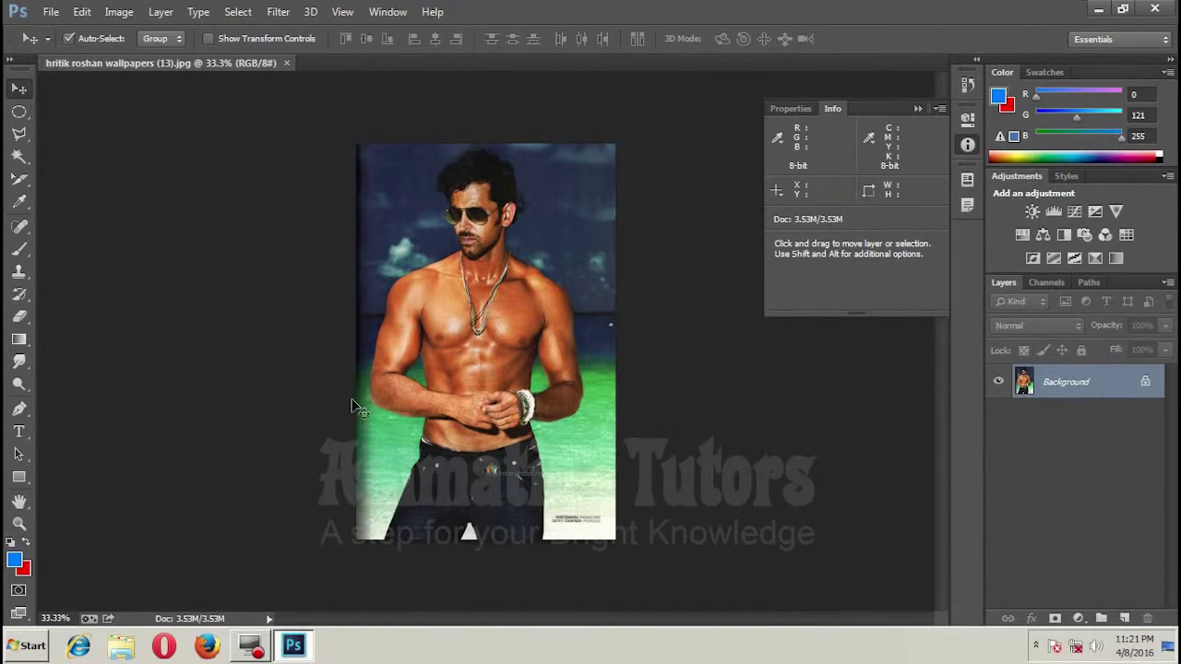
With the Eyedropper, sample skin, water green and hair, ending on skin tone R228 G157 B95.
left_click(22, 209)
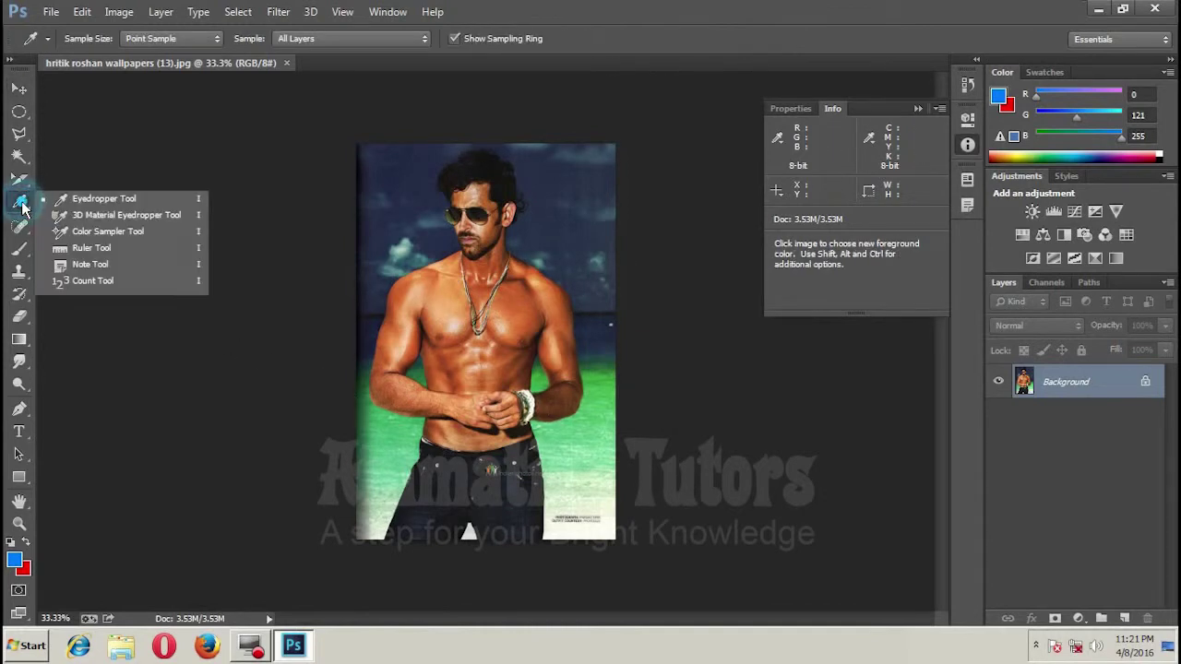
left_click(117, 199)
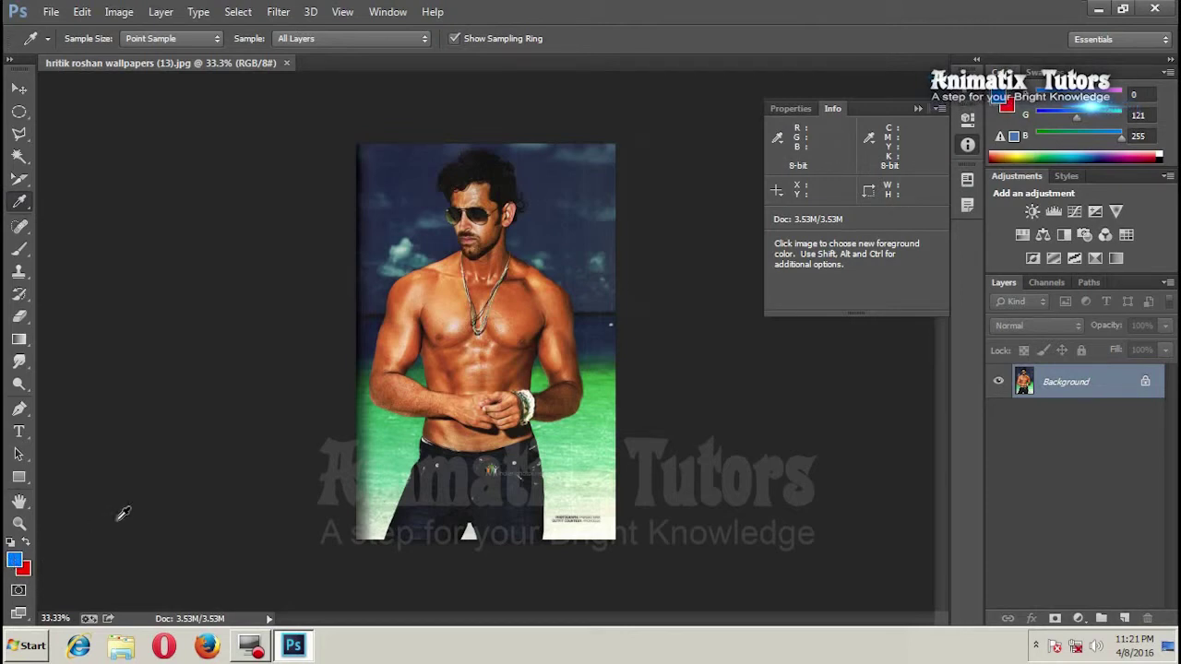
left_click(430, 282)
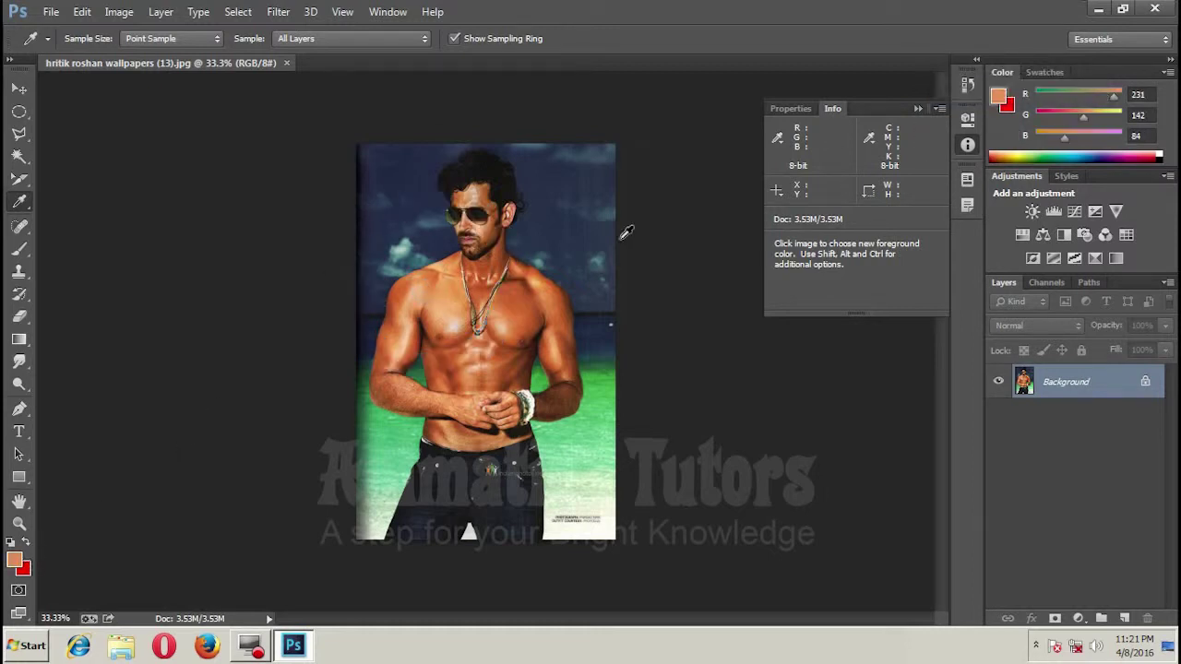
left_click(598, 391)
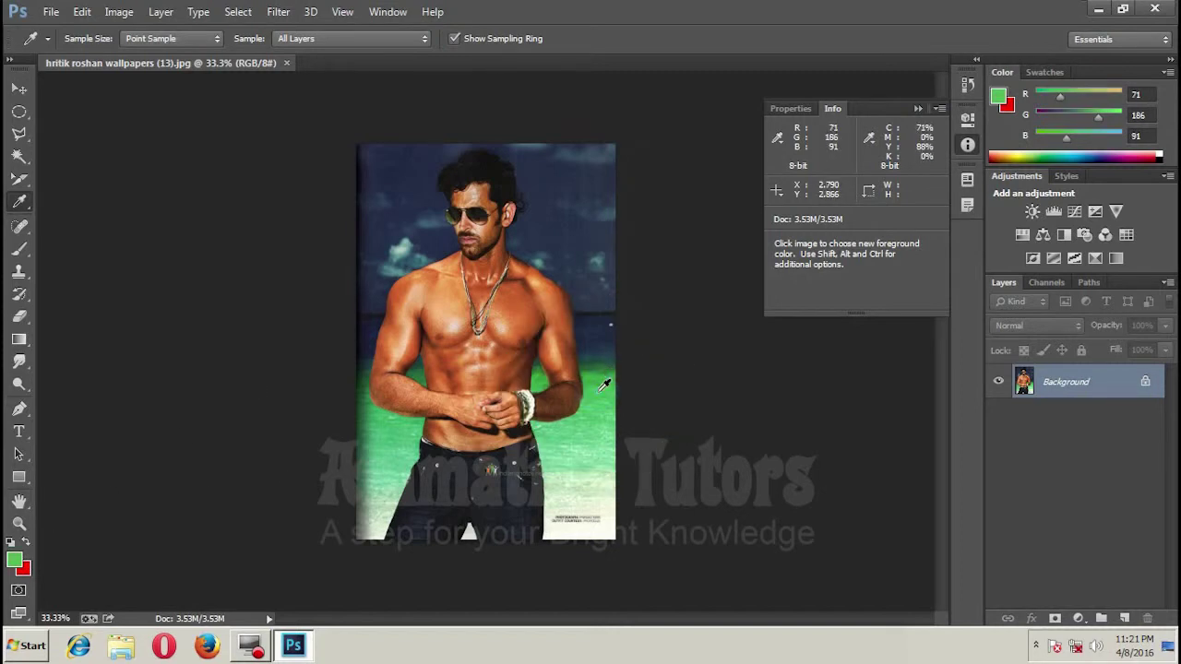
mouse_move(604, 385)
left_mouse_down()
mouse_move(558, 170)
mouse_move(417, 264)
mouse_move(472, 225)
mouse_move(484, 286)
left_mouse_up()
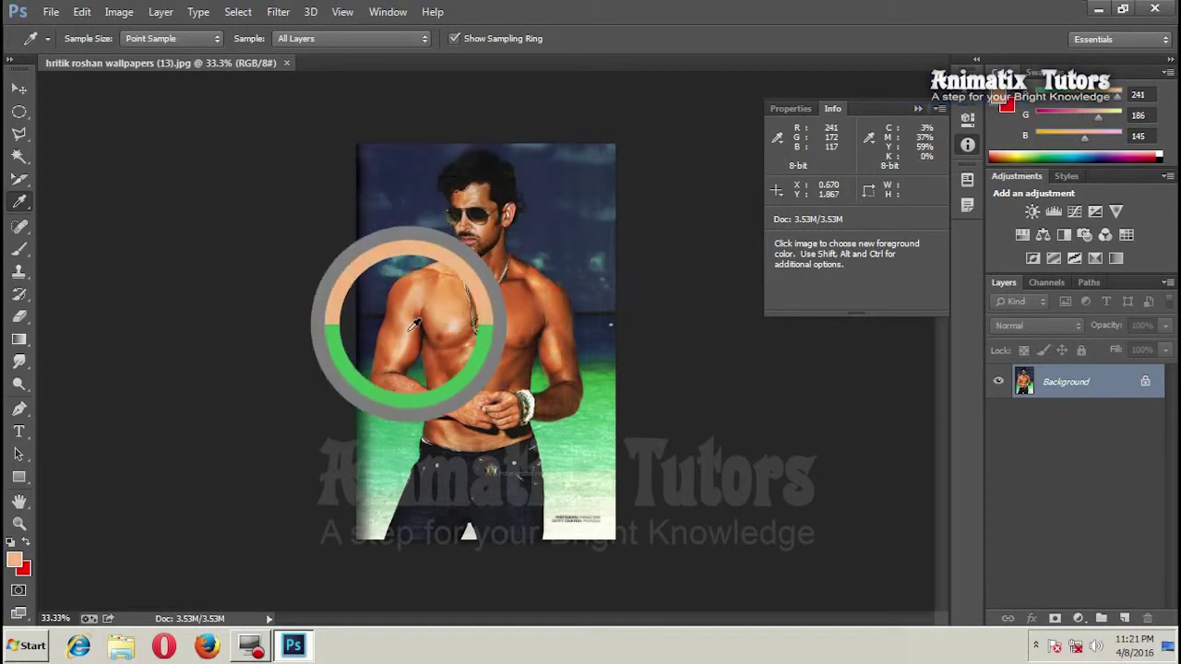
mouse_move(483, 286)
left_mouse_down()
mouse_move(404, 339)
mouse_move(461, 304)
mouse_move(440, 289)
mouse_move(435, 311)
mouse_move(363, 373)
mouse_move(387, 396)
mouse_move(415, 396)
mouse_move(398, 320)
mouse_move(433, 219)
mouse_move(474, 318)
mouse_move(470, 343)
mouse_move(495, 311)
mouse_move(514, 320)
left_mouse_up()
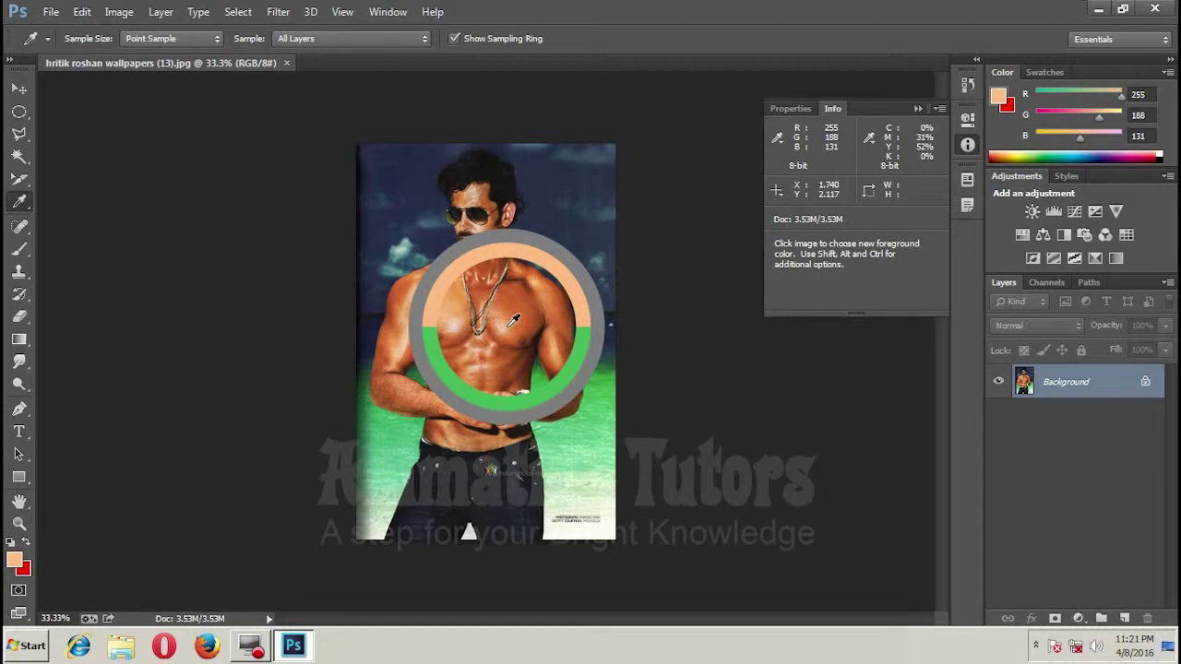
mouse_move(514, 319)
left_mouse_down()
mouse_move(485, 340)
mouse_move(496, 206)
mouse_move(493, 311)
mouse_move(426, 306)
mouse_move(400, 459)
mouse_move(399, 368)
mouse_move(415, 307)
left_mouse_up()
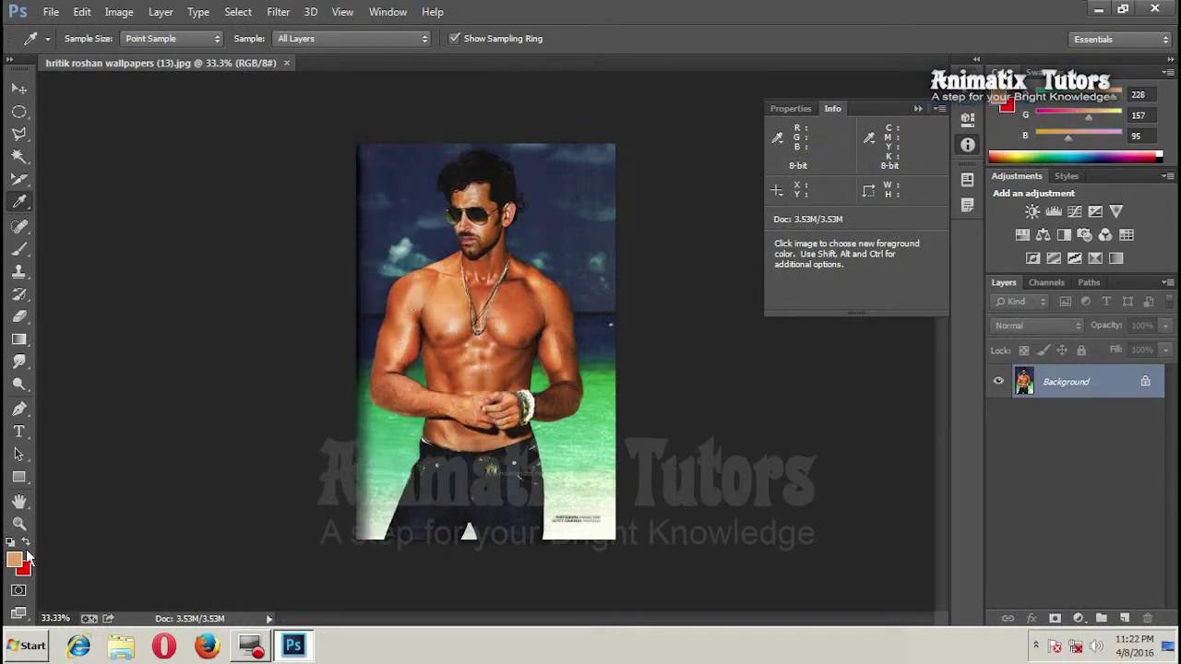
left_click(21, 251)
mouse_move(508, 318)
left_mouse_down()
mouse_move(480, 256)
mouse_move(435, 250)
mouse_move(416, 224)
mouse_move(365, 224)
left_mouse_up()
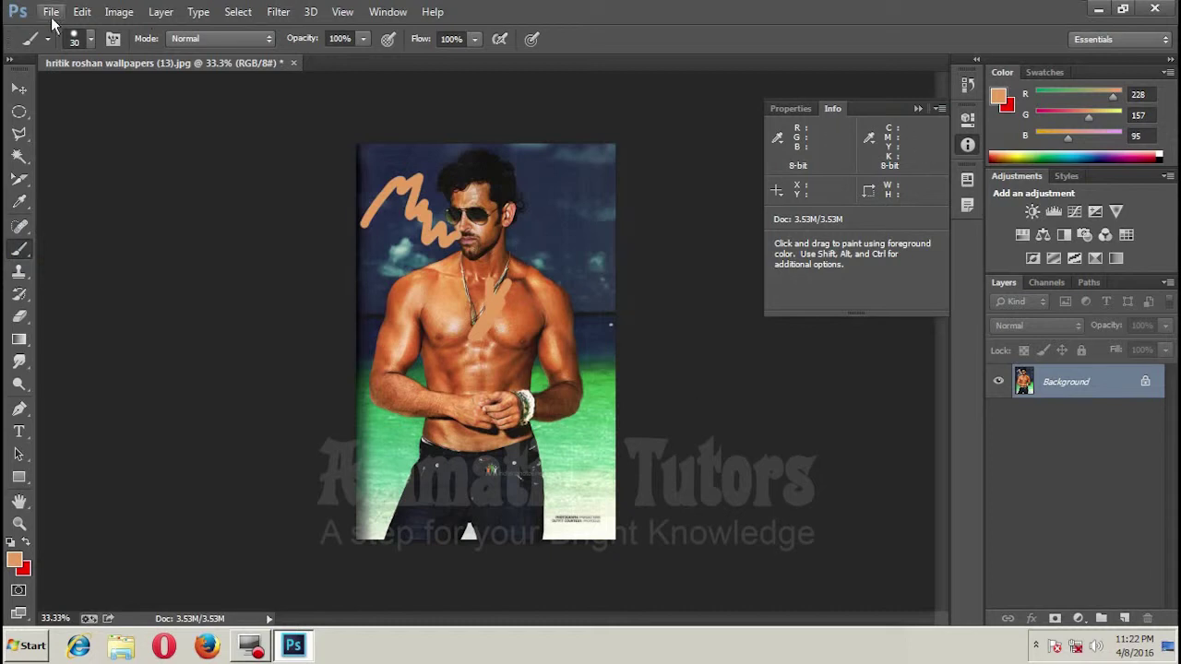
left_click(82, 11)
left_click(103, 32)
left_click(81, 11)
left_click(85, 31)
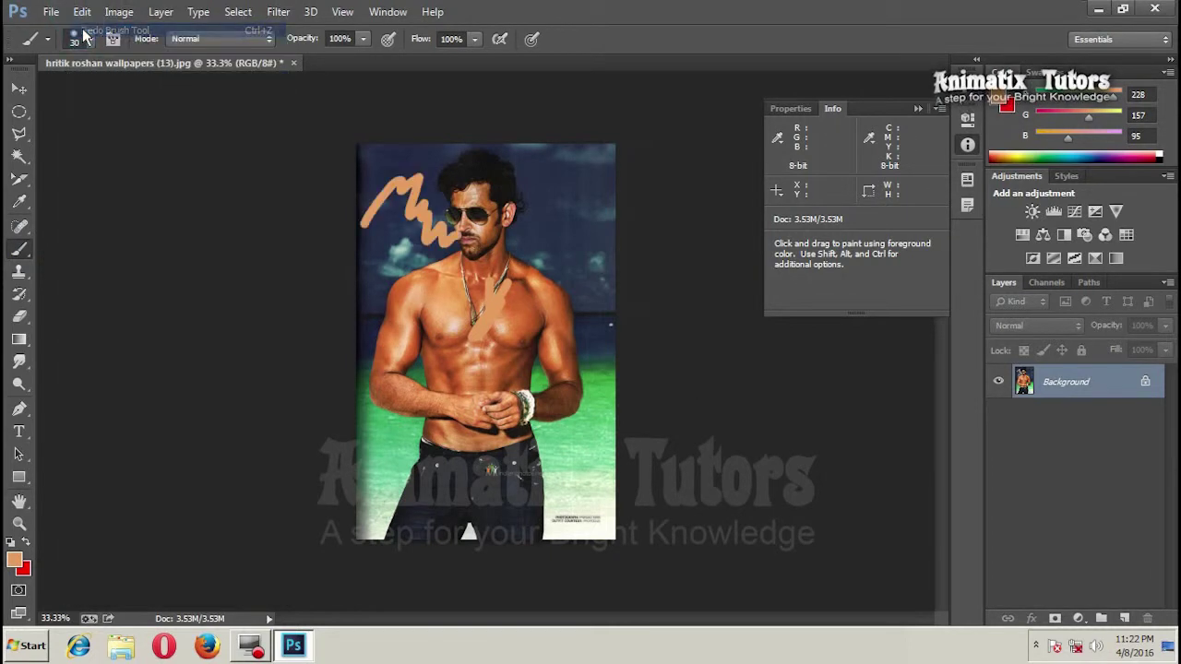
left_click(83, 11)
left_click(92, 31)
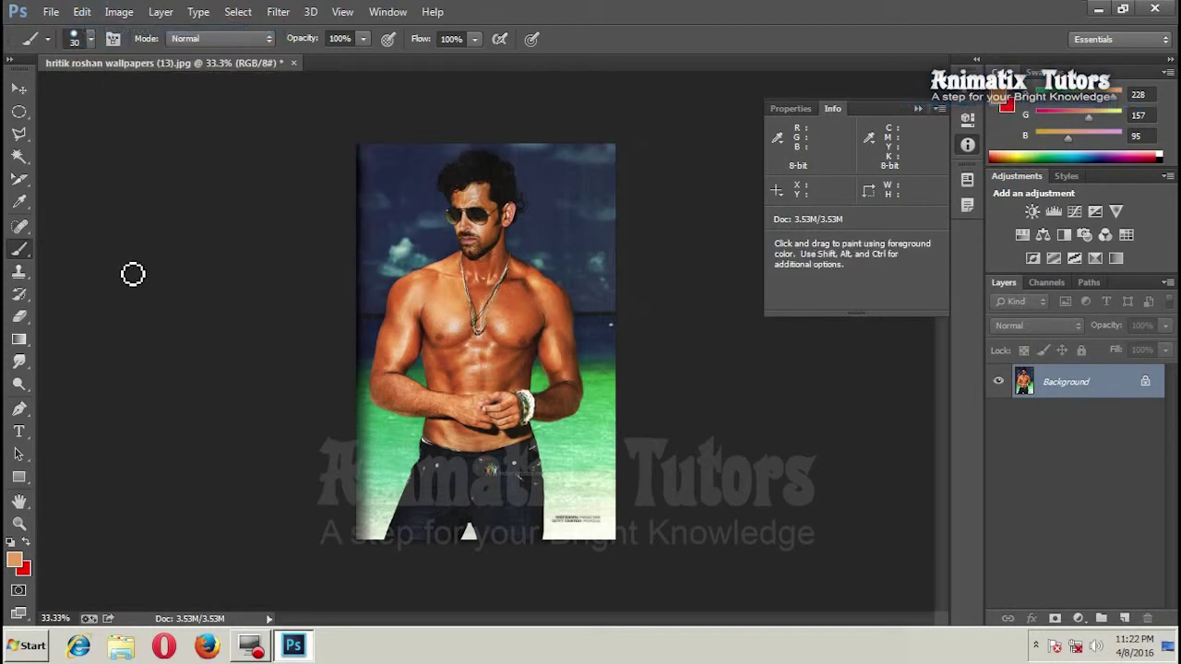
left_click_drag(19, 201, 104, 225)
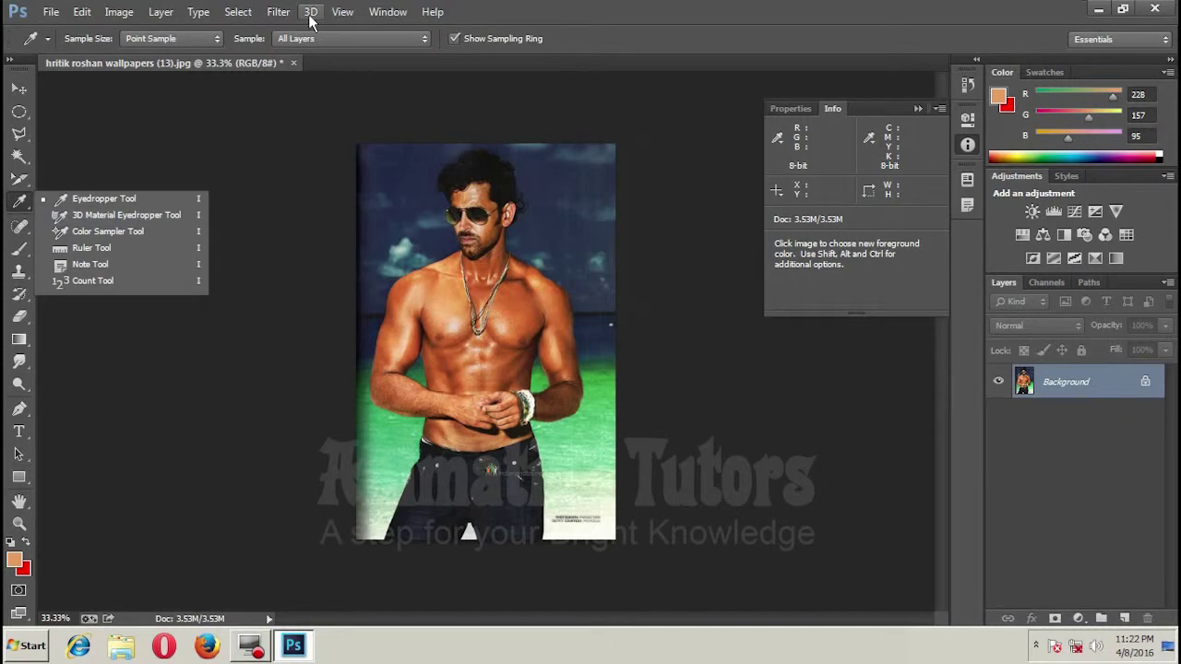
At 100% zoom, place colour sampler #1 on the man's forehead (R210 G166 B117).
left_click(112, 232)
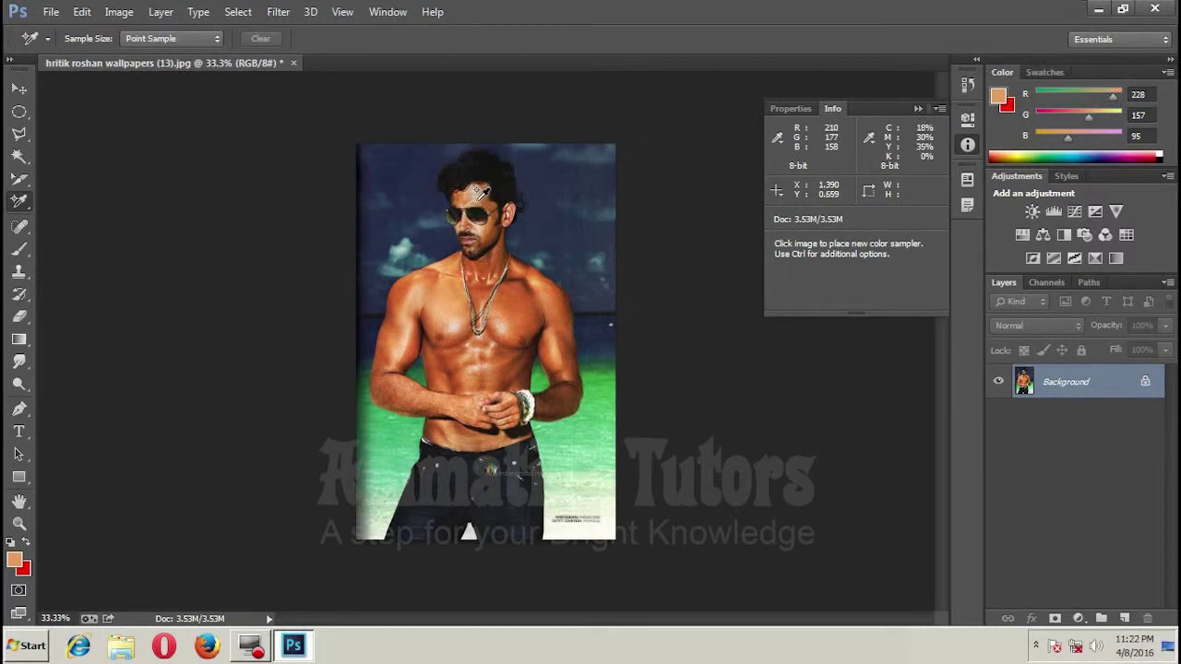
key("ctrl")
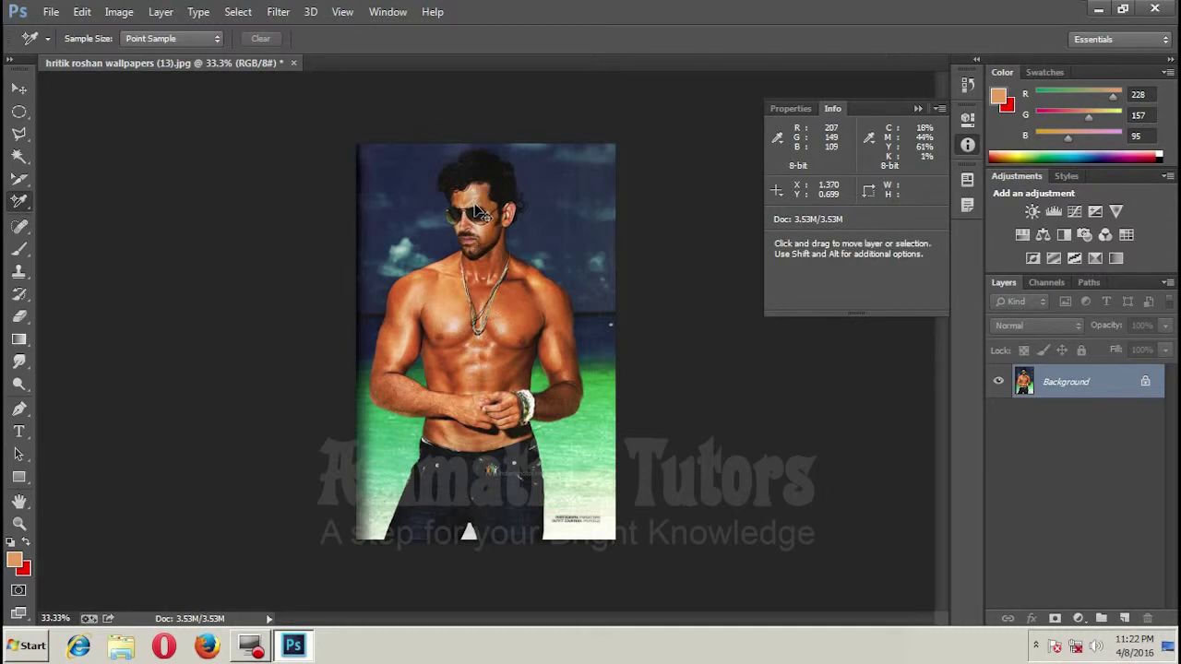
key("ctrl+plus")
key("ctrl+plus")
key("ctrl+plus")
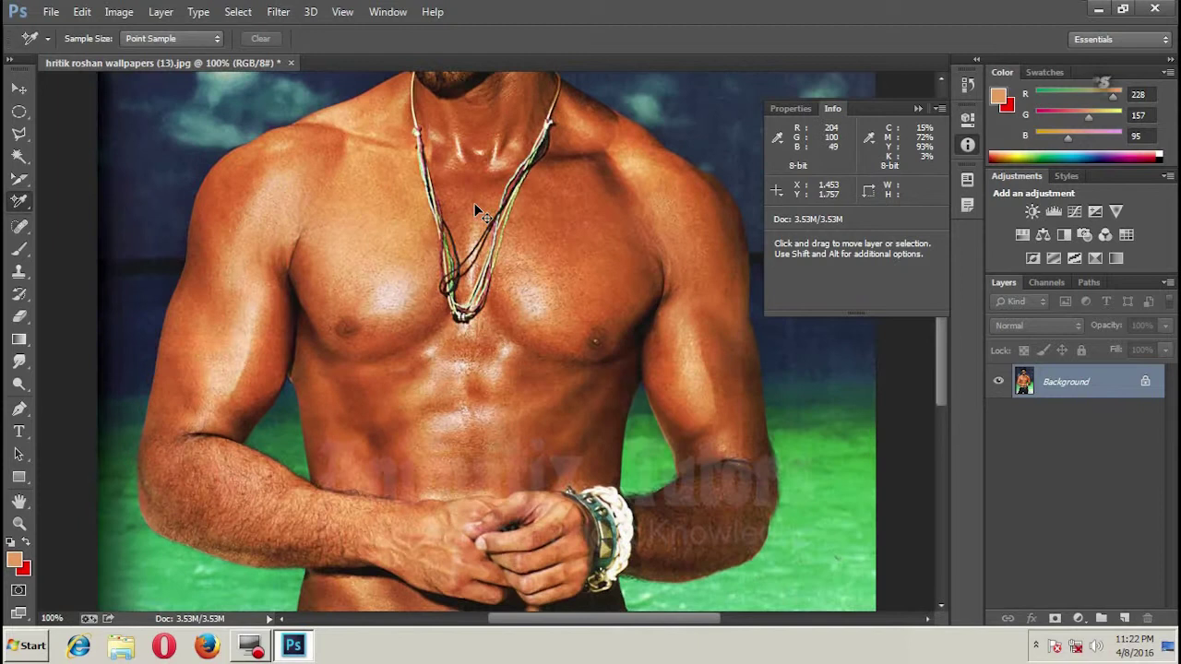
key("space")
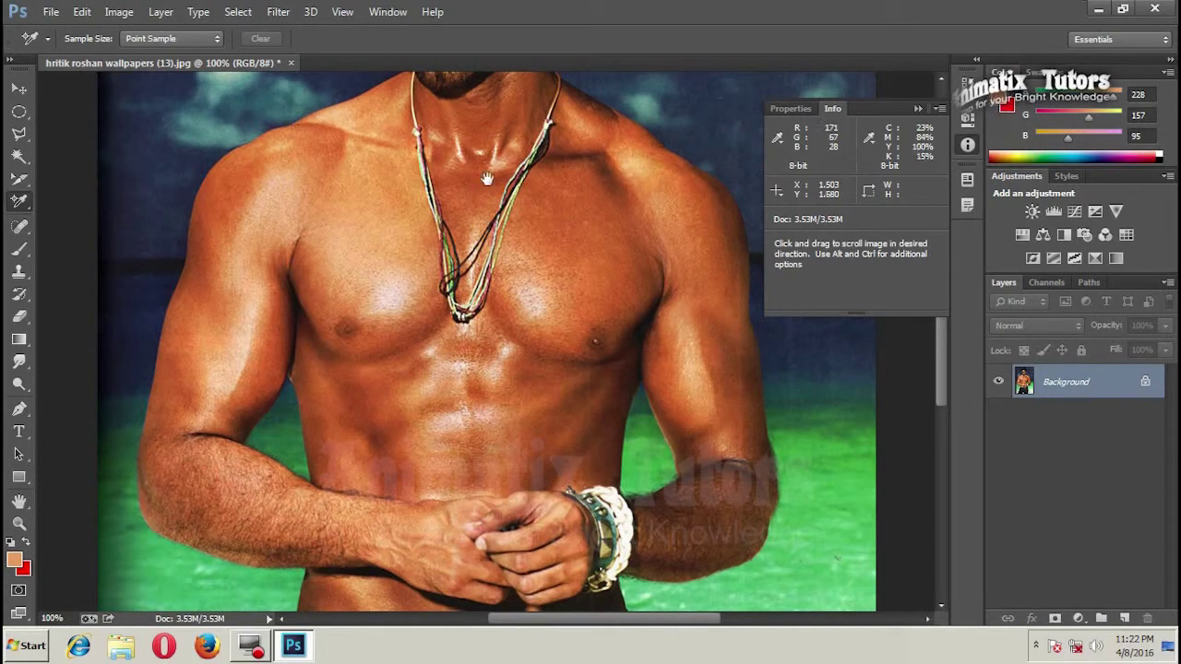
left_click_drag(482, 150, 482, 435)
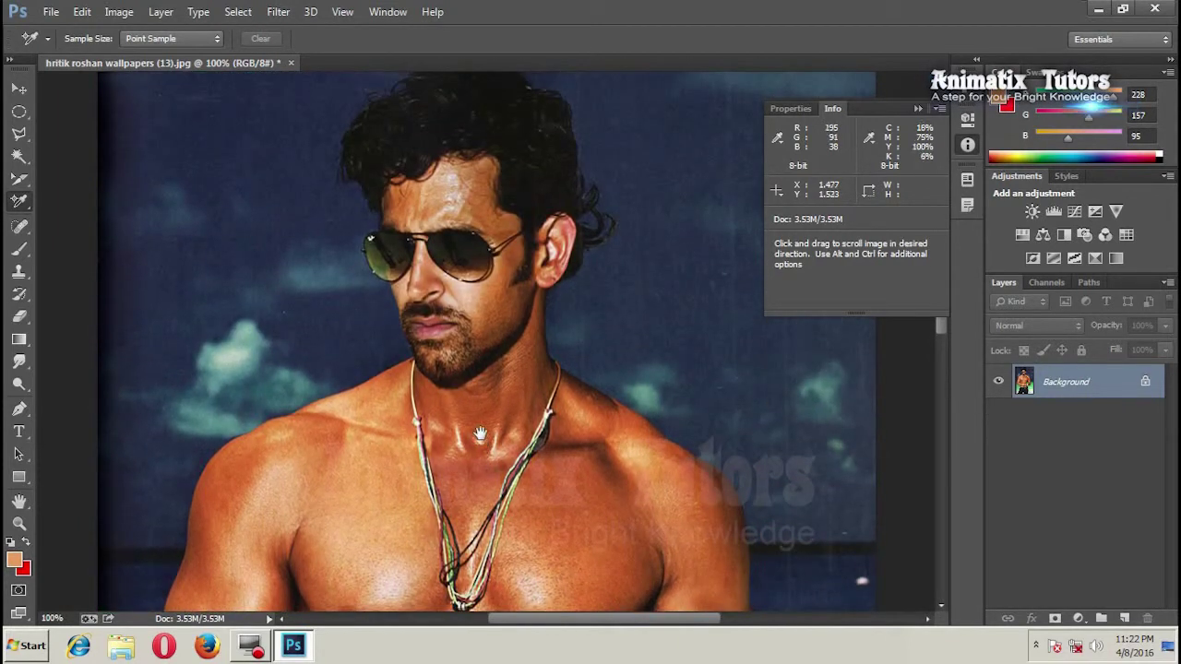
left_click(441, 194)
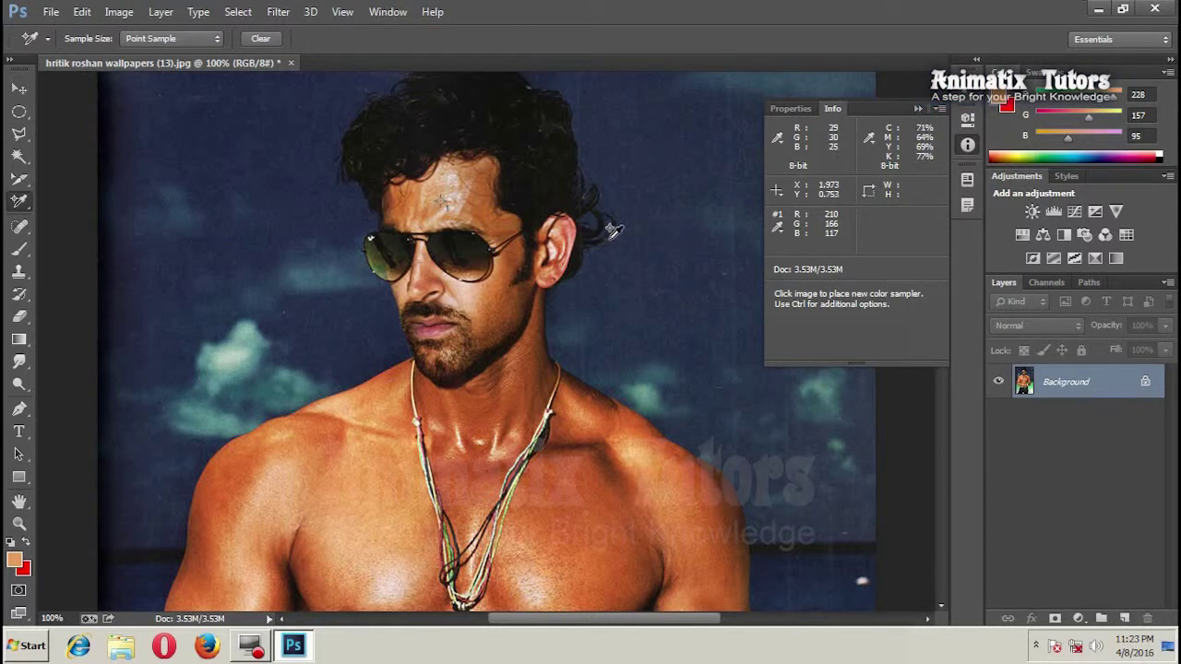
Switch sampler #1 readout to CMYK Color (C18 M35 Y60 K0).
right_click(440, 201)
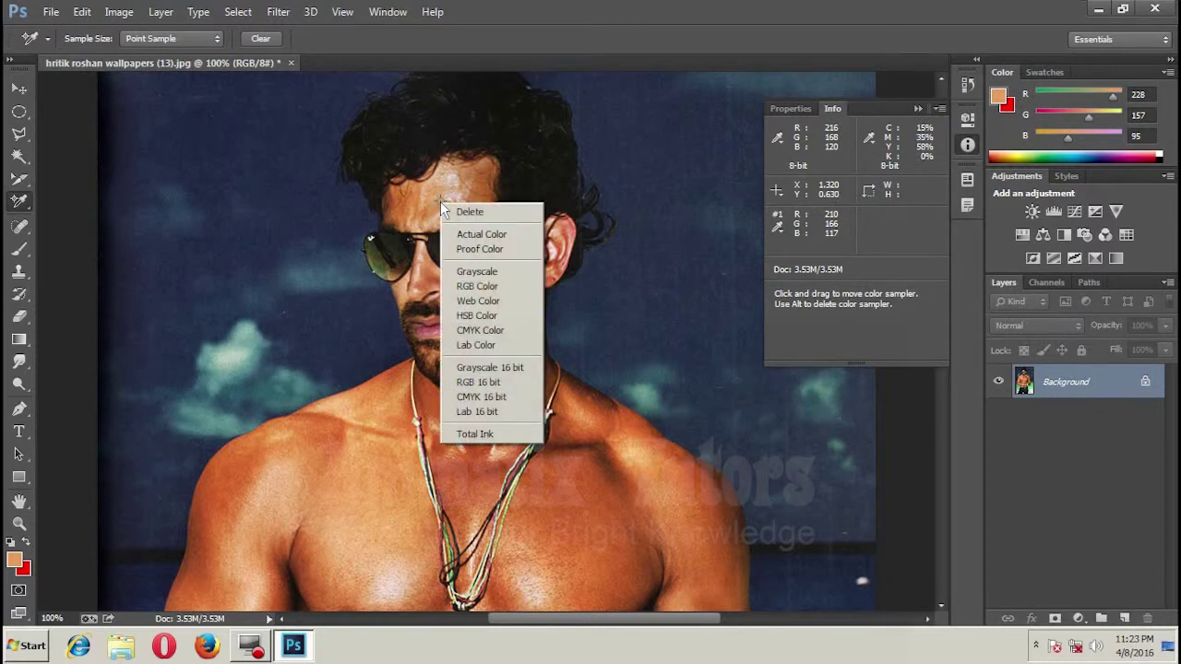
left_click(482, 332)
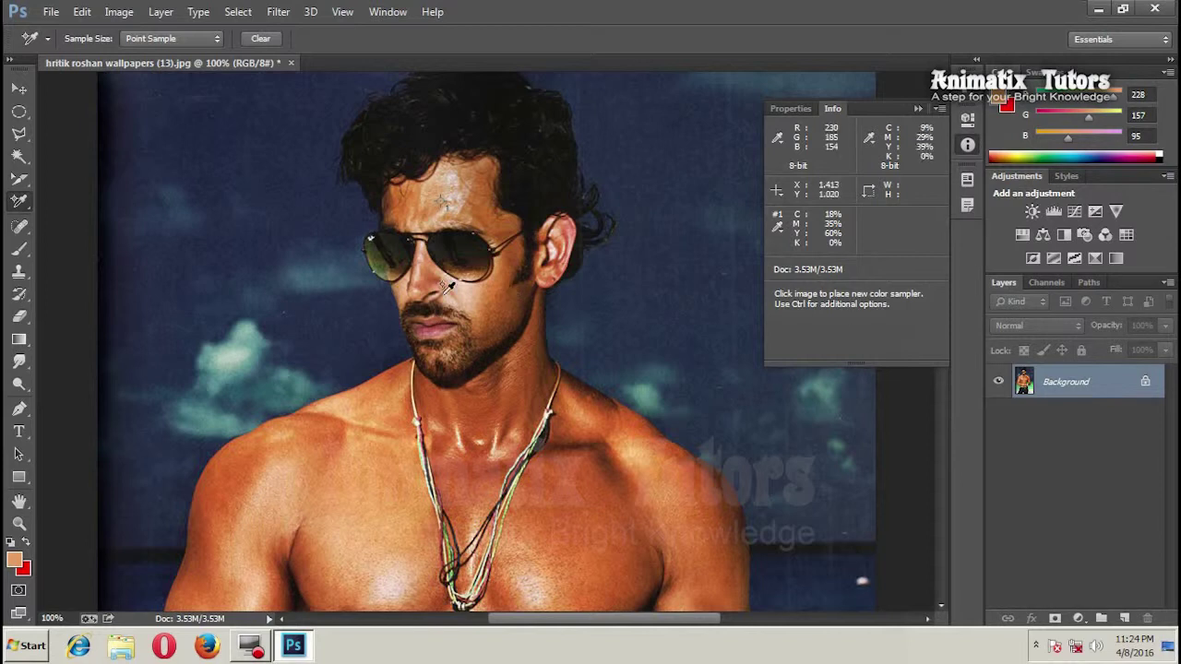
right_click(22, 200)
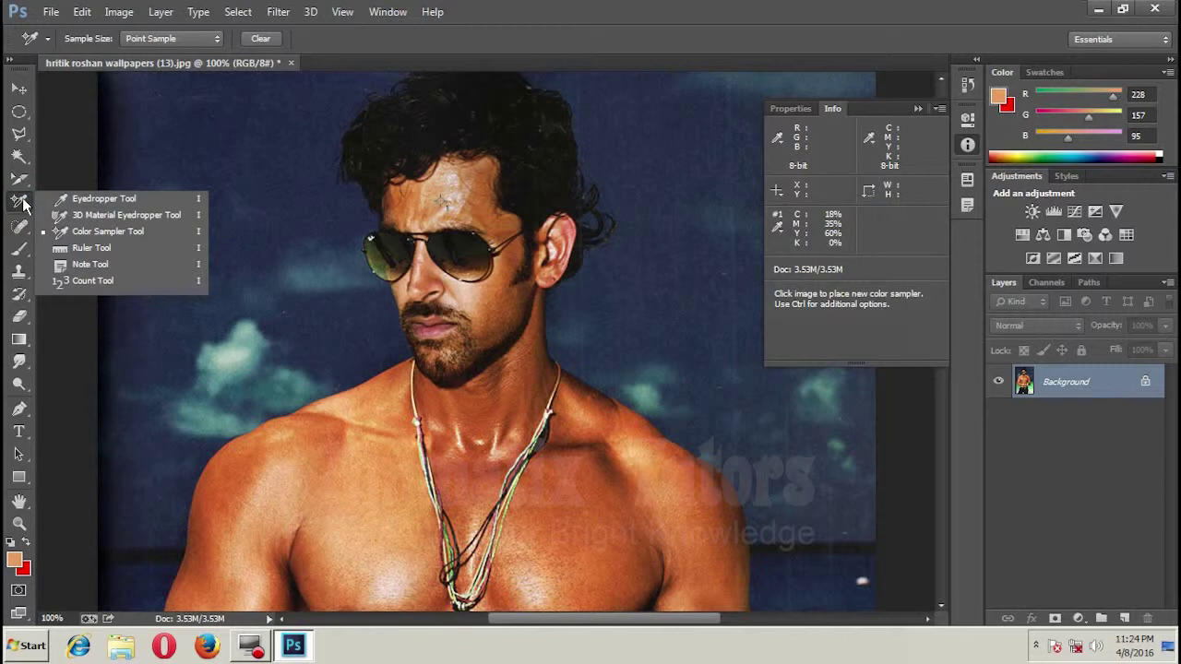
With the Ruler, draw measuring lines across the face, top to chin, and the shoulders.
left_click(78, 247)
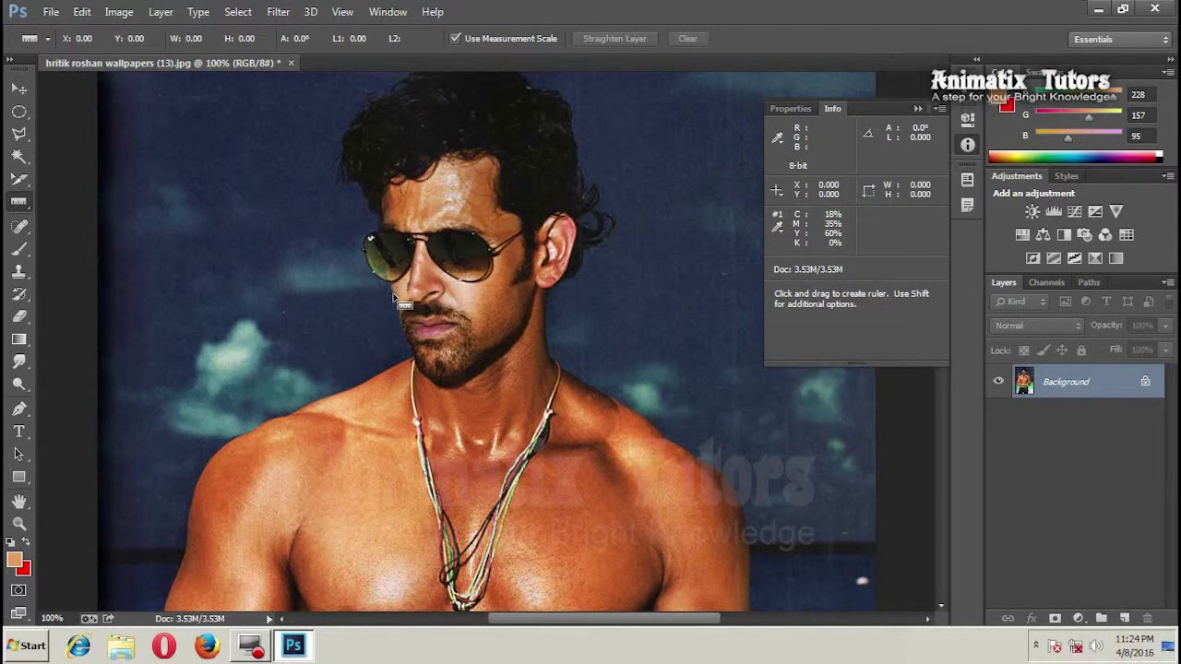
mouse_move(392, 295)
left_mouse_down()
mouse_move(515, 304)
mouse_move(545, 291)
left_mouse_up()
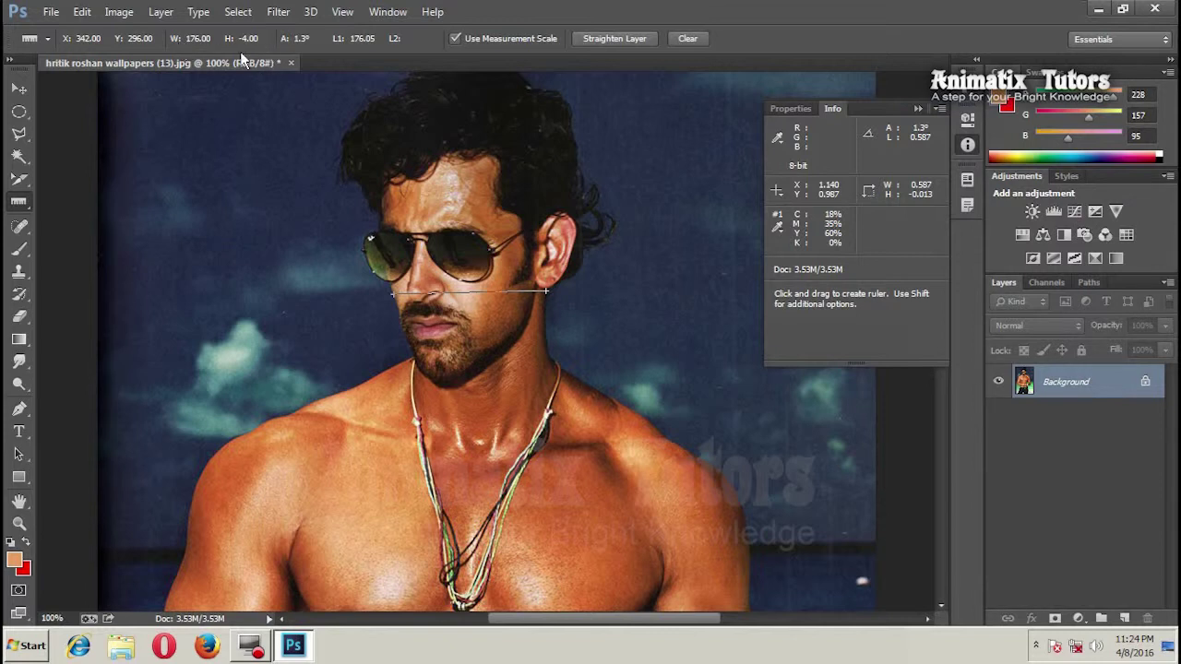
left_click_drag(458, 73, 450, 386)
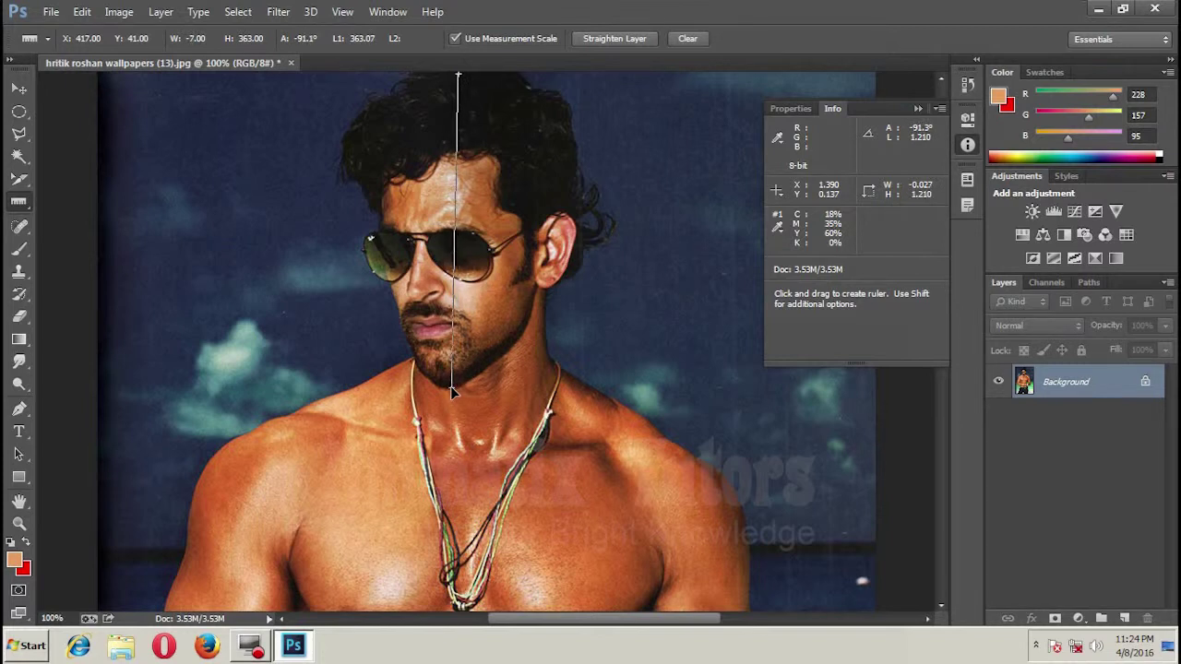
left_click_drag(450, 386, 449, 387)
left_click_drag(212, 461, 703, 460)
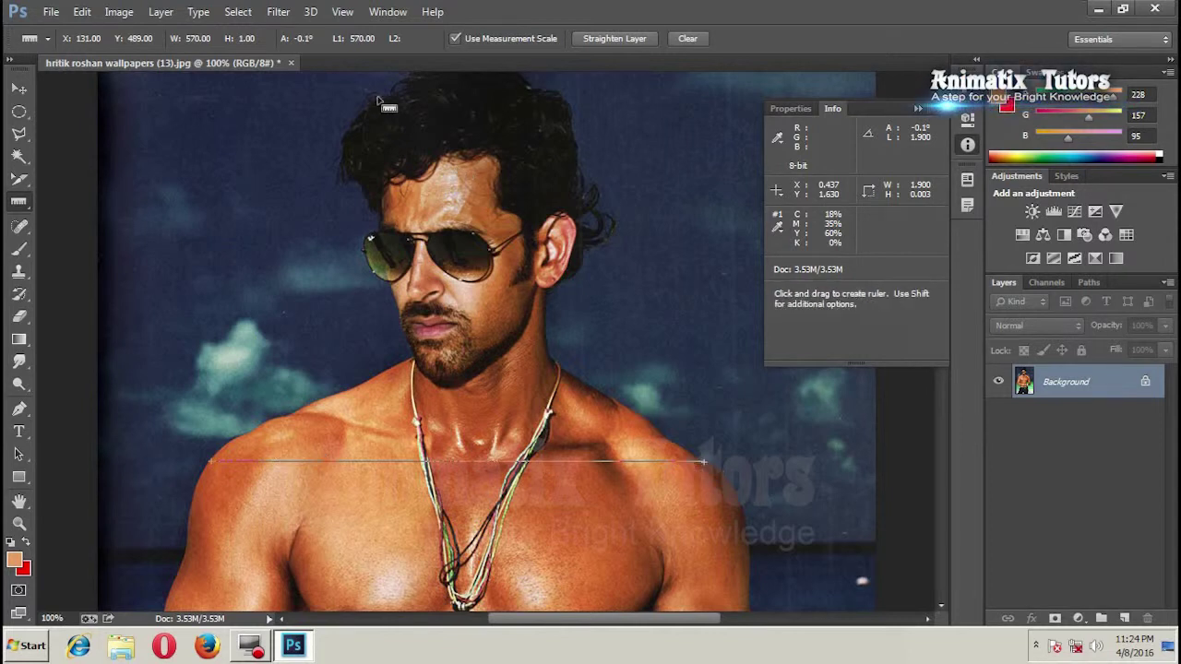
Measure across the hair, then vertically chin to head top (90.3°, length 362.01).
right_click(19, 201)
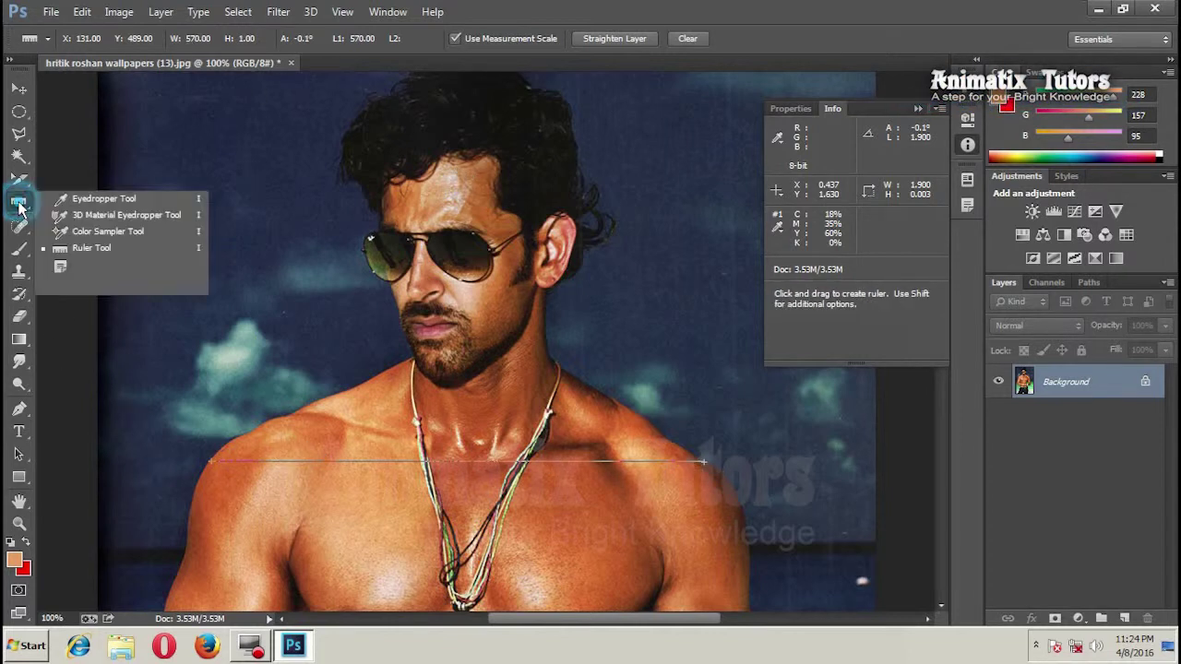
left_click(269, 464)
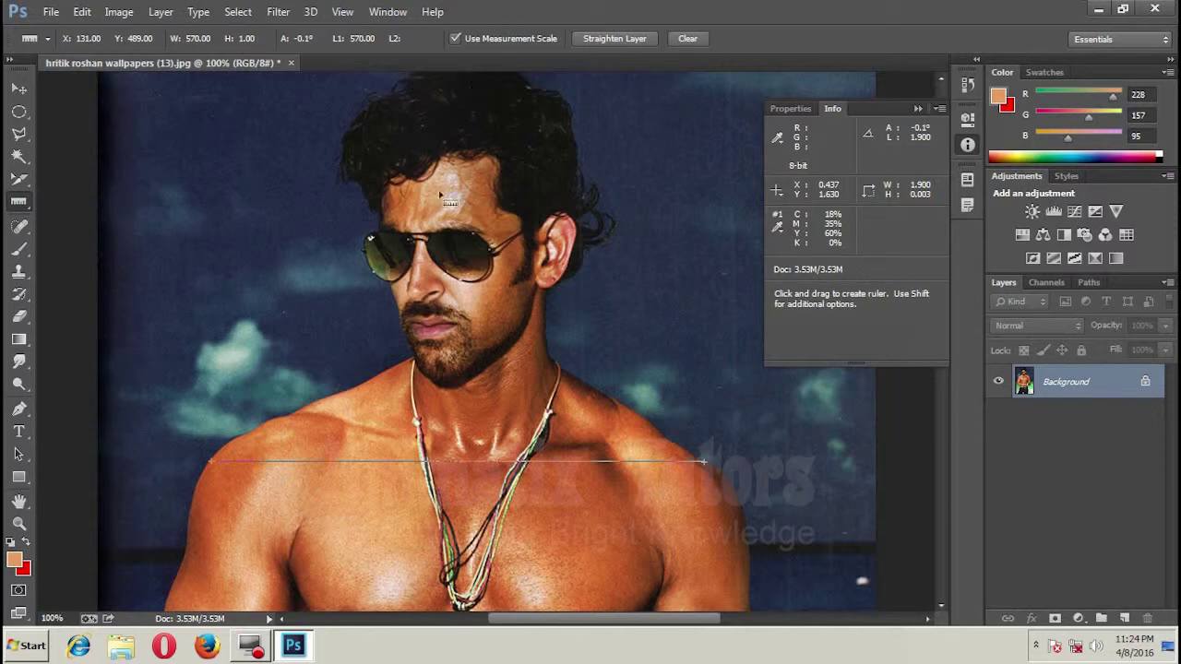
mouse_move(344, 173)
left_mouse_down()
mouse_move(610, 169)
mouse_move(578, 165)
left_mouse_up()
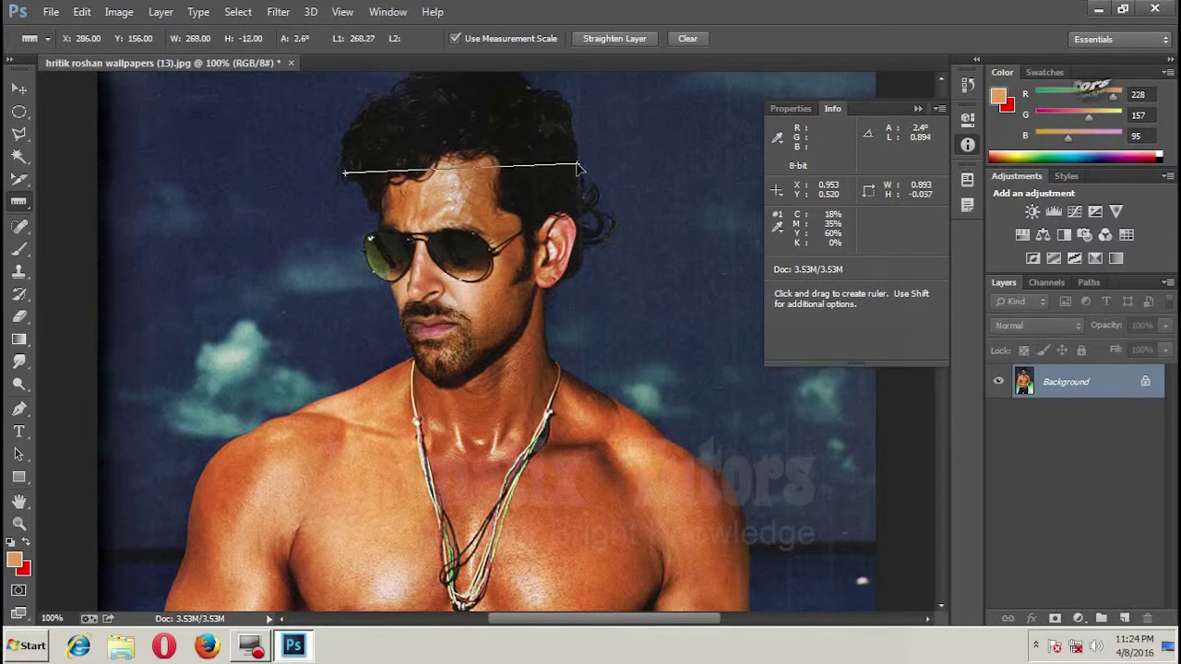
mouse_move(460, 70)
left_mouse_down()
mouse_move(461, 172)
mouse_move(468, 61)
left_mouse_up()
left_click_drag(445, 388, 445, 81)
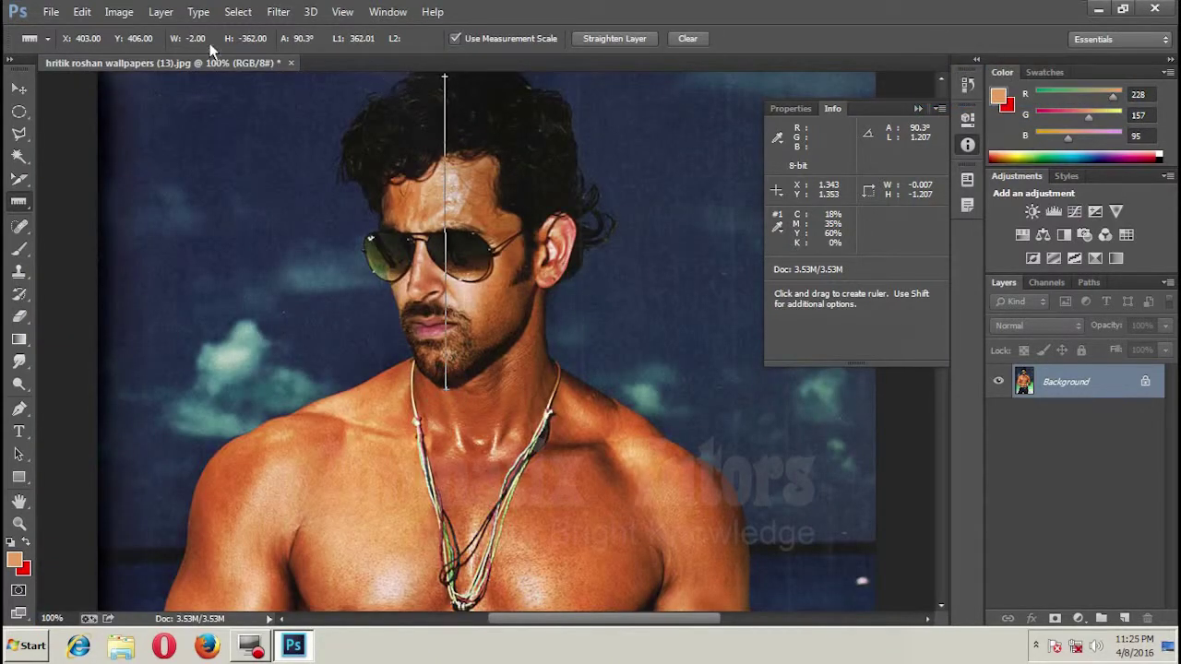